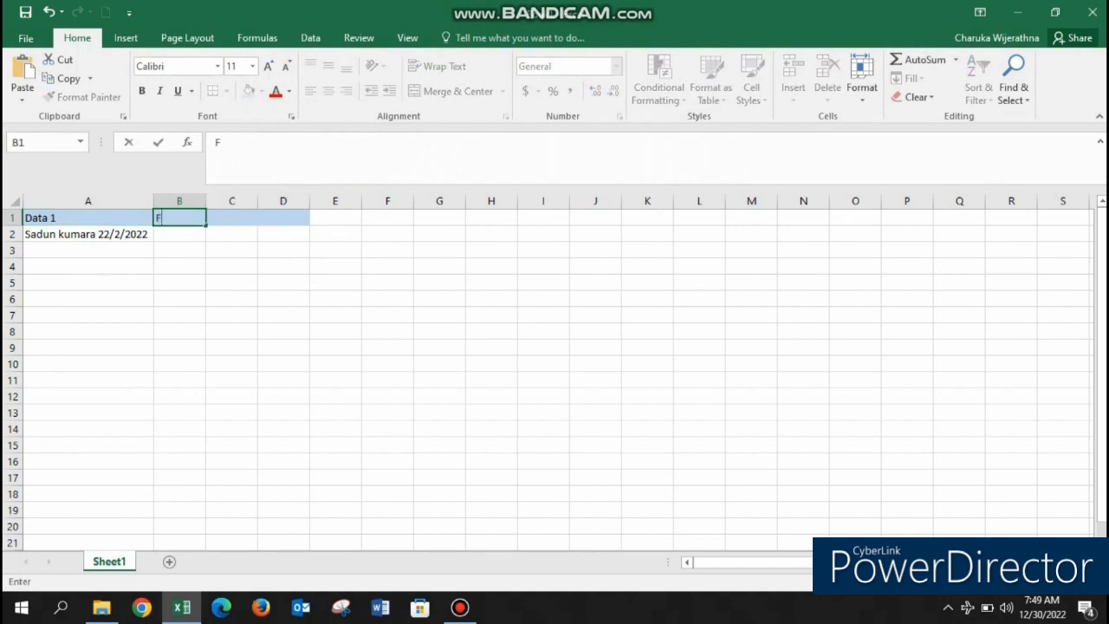
# Step: Complete the column headers First Name, Last Name and Date in B1:D1 and fit the name columns to their headers
pyautogui.click(283, 282)
pyautogui.scroll(1, 283, 283)
pyautogui.click(253, 219)
pyautogui.write('Last Name')
pyautogui.click(198, 201)
pyautogui.moveTo(225, 201); pyautogui.dragTo(235, 202)
pyautogui.doubleClick(292, 201)
pyautogui.click(322, 219)
pyautogui.write('Date')
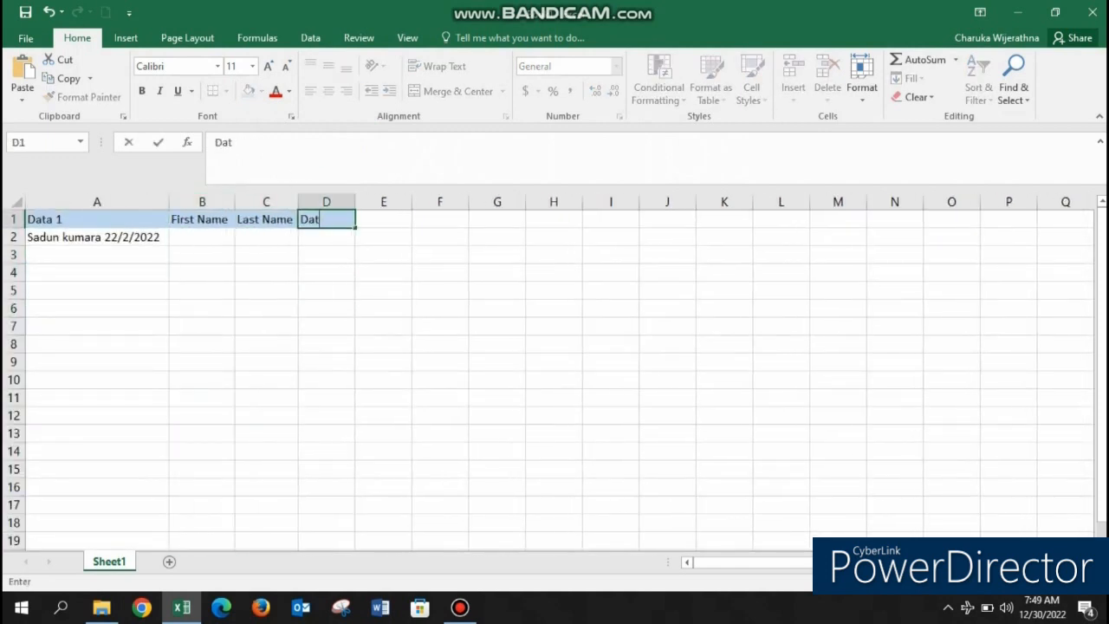
# Step: Enter sample records in A3 and A4, each a person's full name followed by the dates 2/3/1993 and 14/5/1995 respectively
pyautogui.click(97, 254)
pyautogui.write('Nihal Perera 2/3/1993')
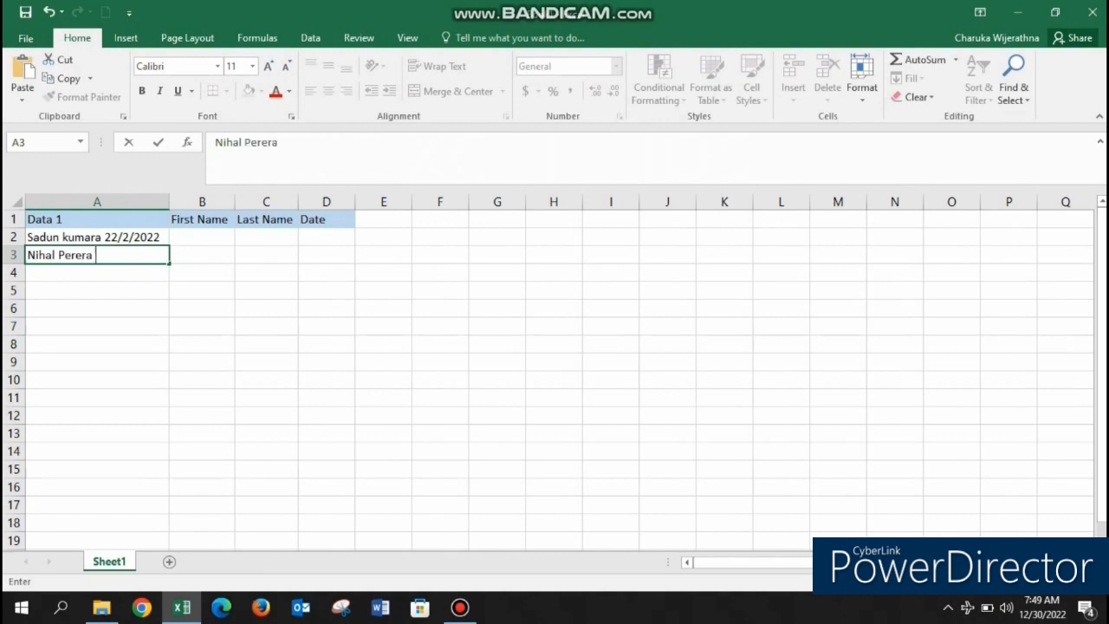
pyautogui.press('Return')
pyautogui.write('Kasun Kalhar')
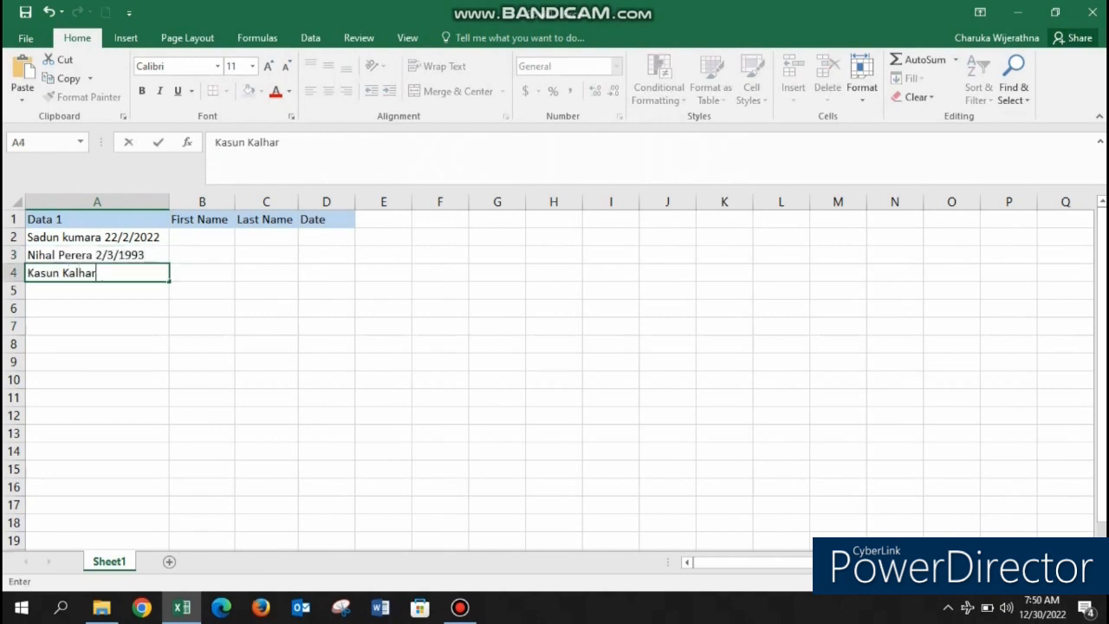
pyautogui.write('a 14/5/1995')
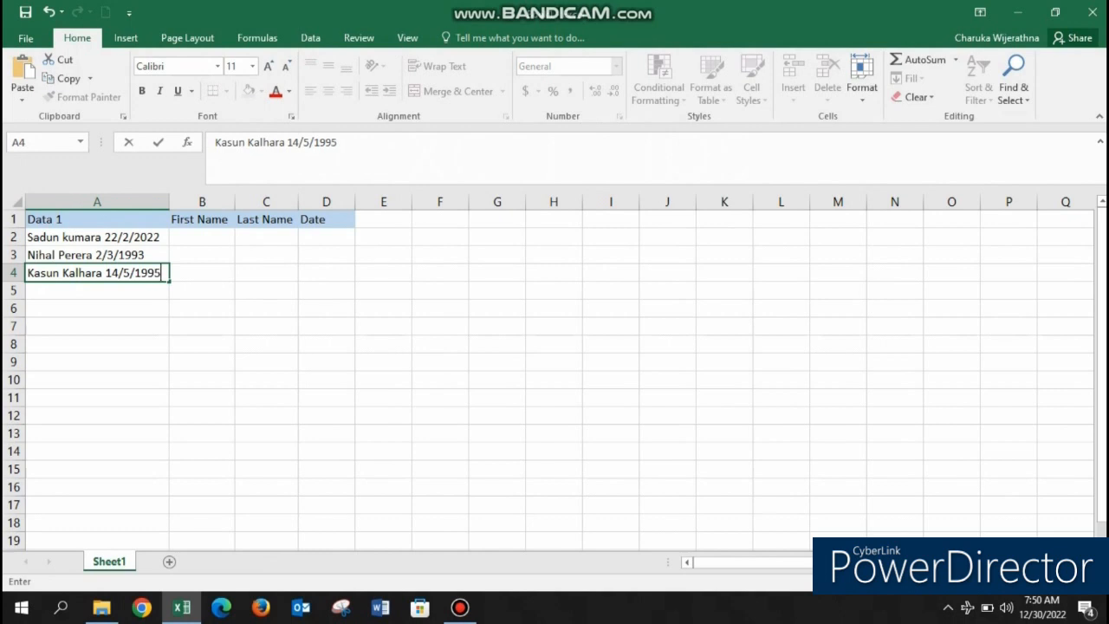
pyautogui.press('Return')
# Step: Enter full-name records dated 17/6/1999 in A5 and 16/2/2003 in A6, and fit column A to its contents
pyautogui.write('Ashan Perera 17/6/1999')
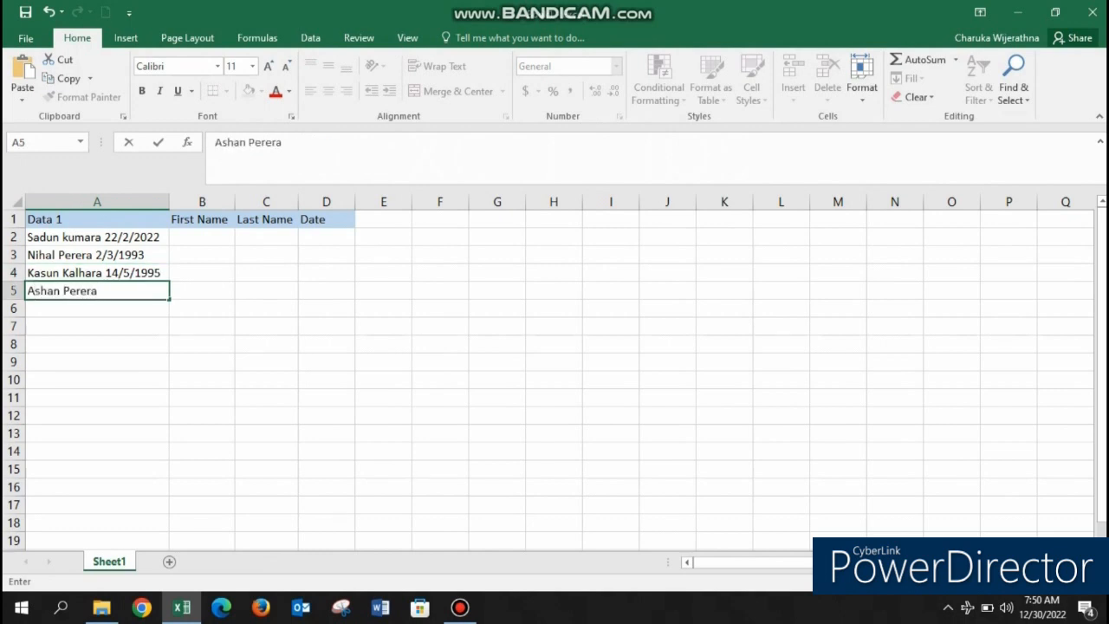
pyautogui.press('Return')
pyautogui.write('Sad')
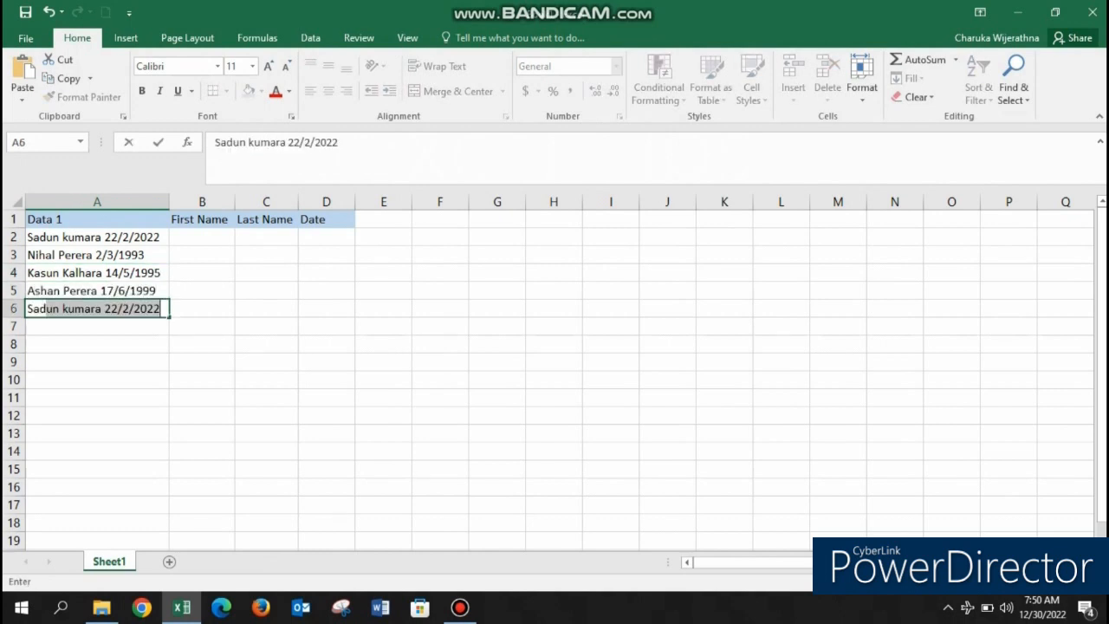
pyautogui.write('uni shanaya')
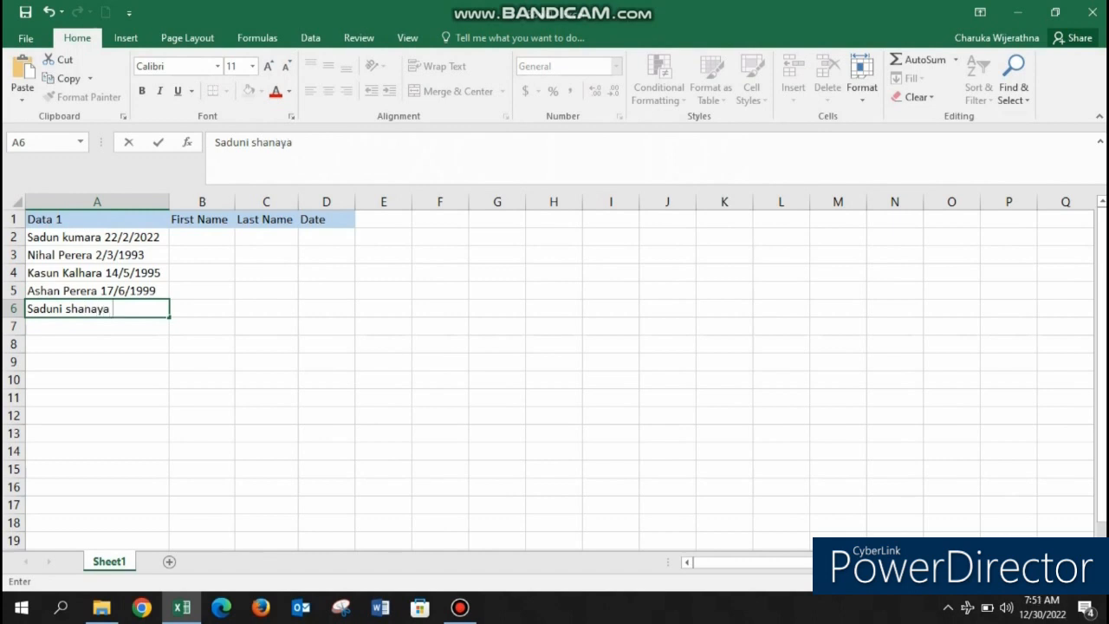
pyautogui.write(' 16/2/2003')
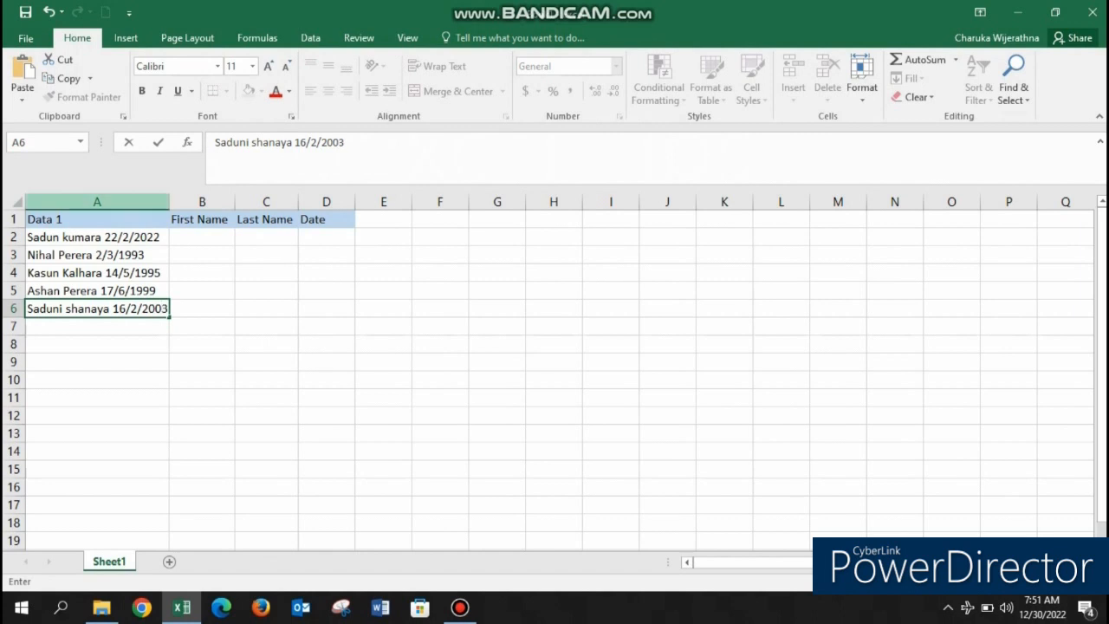
pyautogui.doubleClick(169, 202)
# Step: Start Text to Columns on the whole of column A and try the Fixed width data type
pyautogui.moveTo(87, 219); pyautogui.dragTo(87, 308)
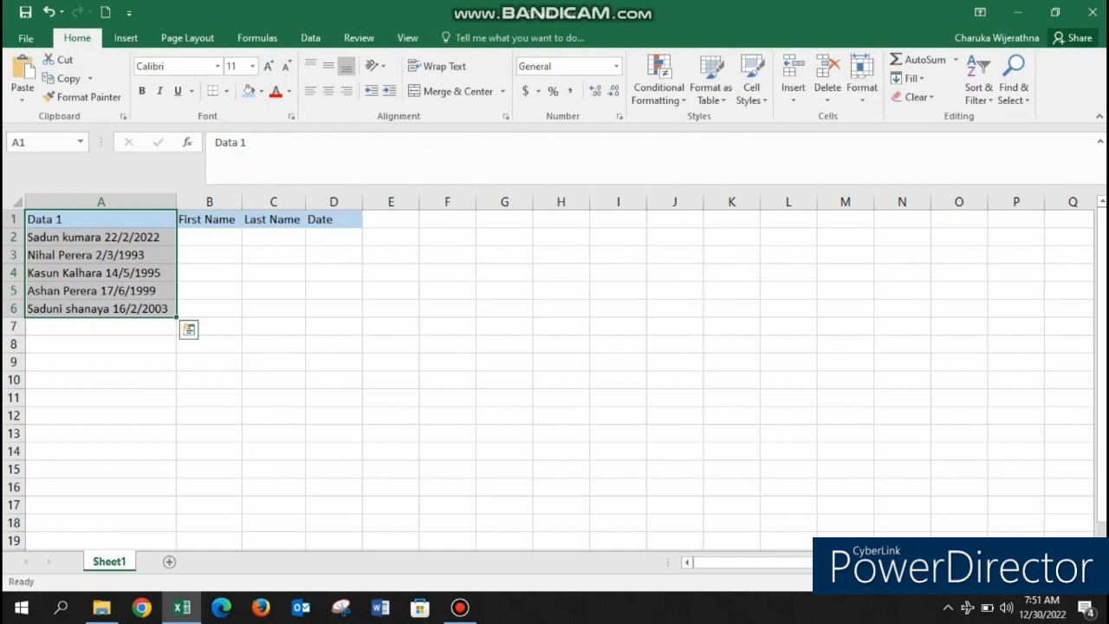
pyautogui.click(95, 219)
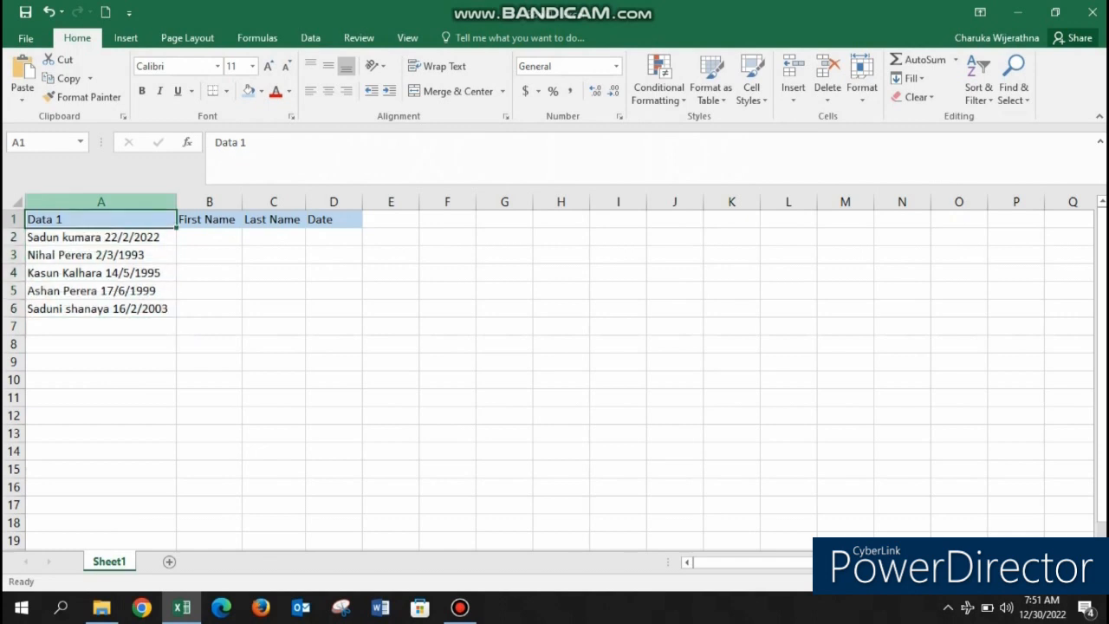
pyautogui.click(101, 201)
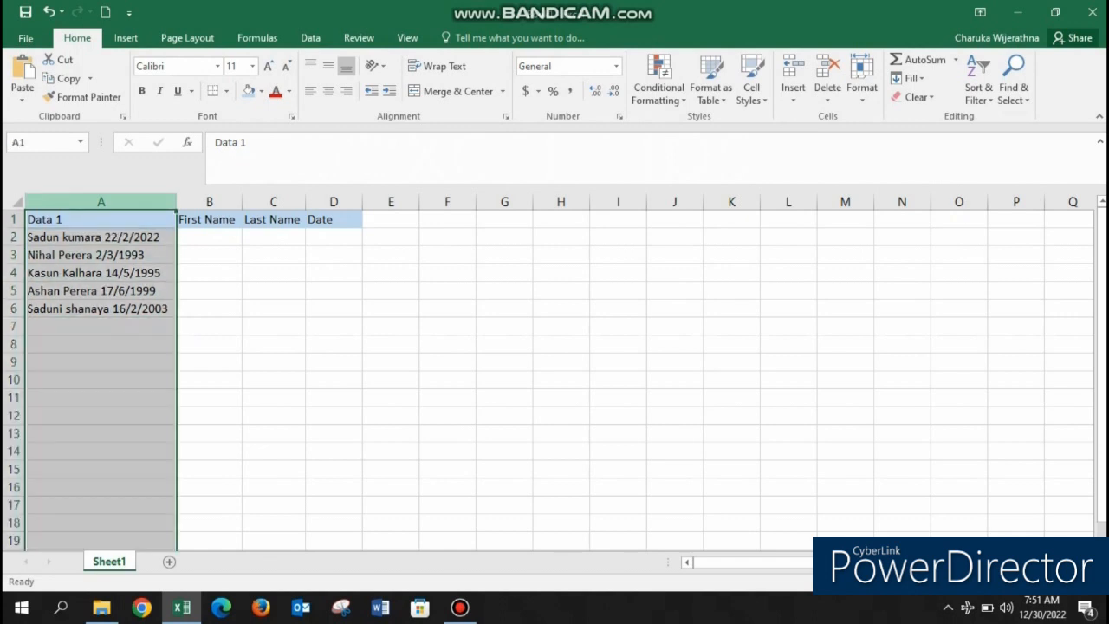
pyautogui.click(310, 37)
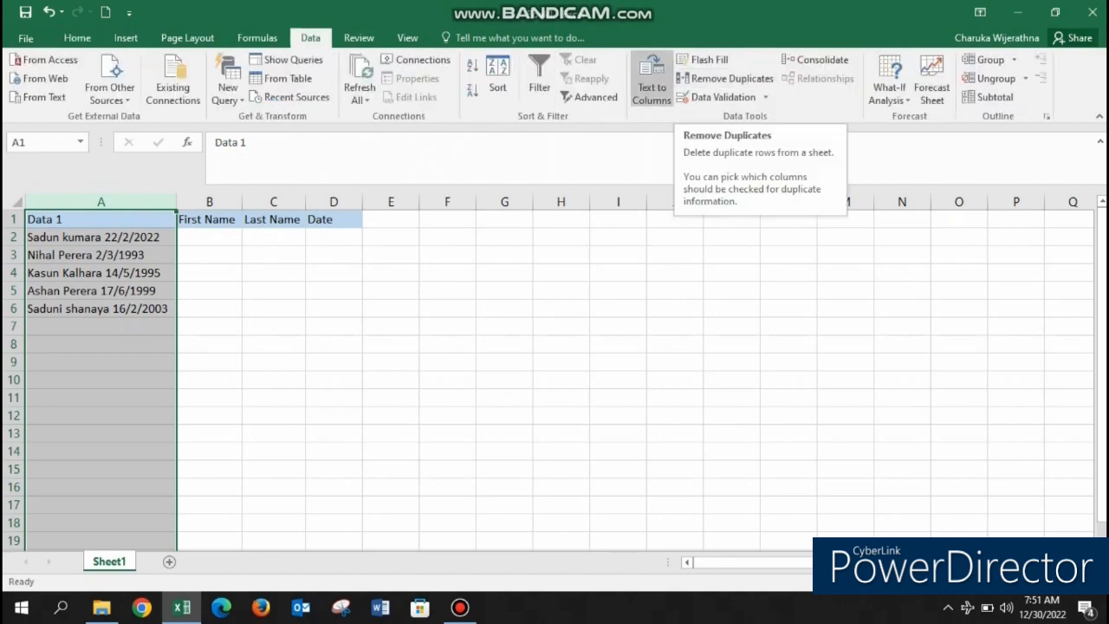
pyautogui.click(652, 87)
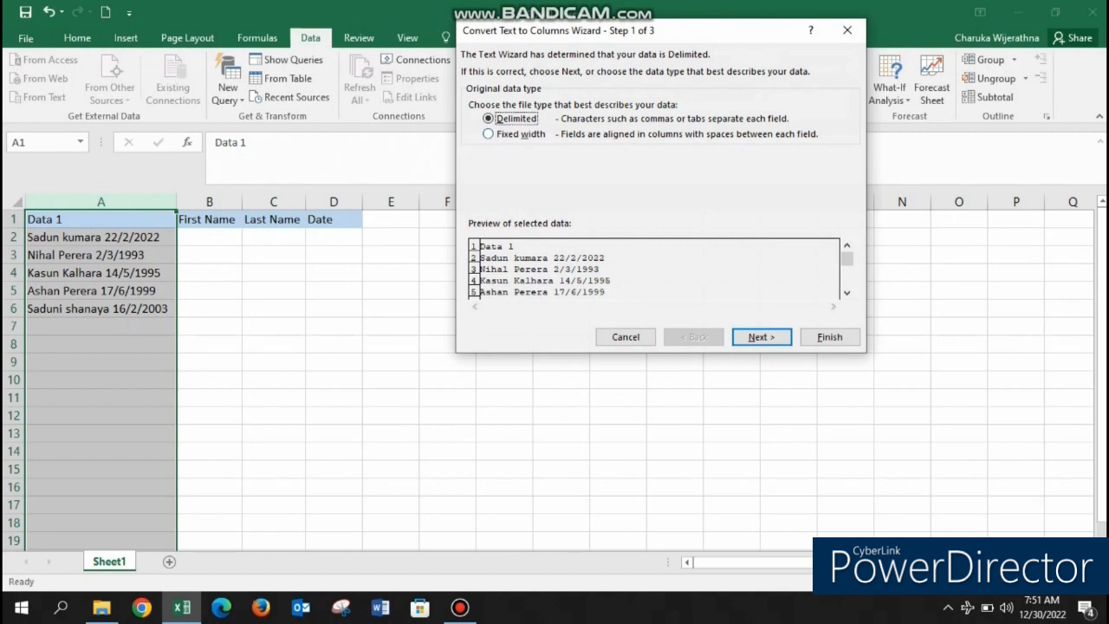
pyautogui.click(488, 134)
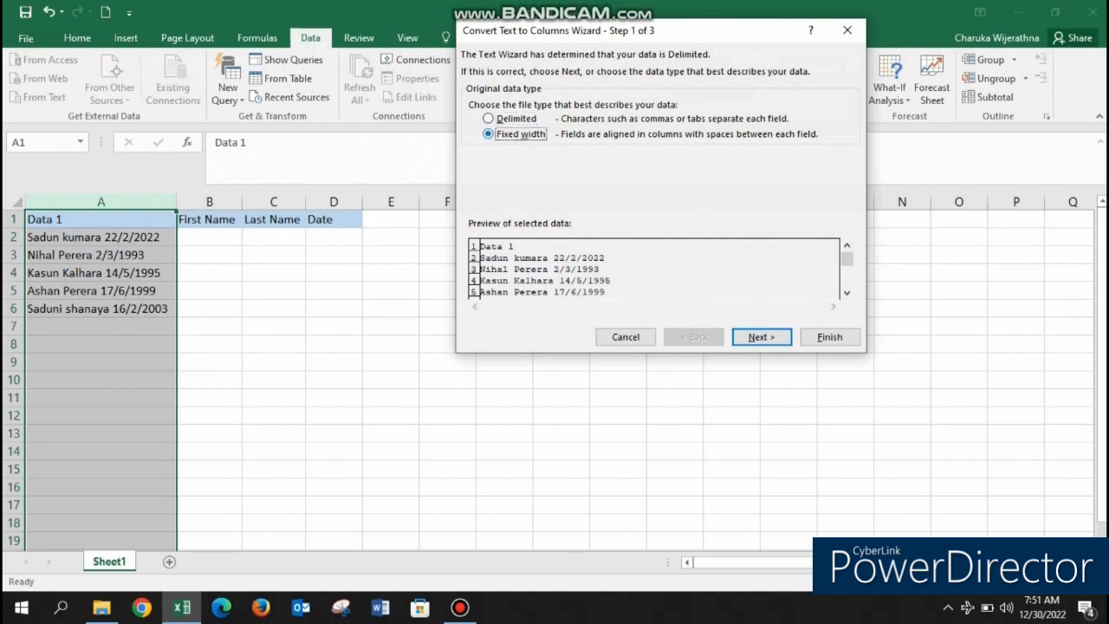
pyautogui.click(761, 337)
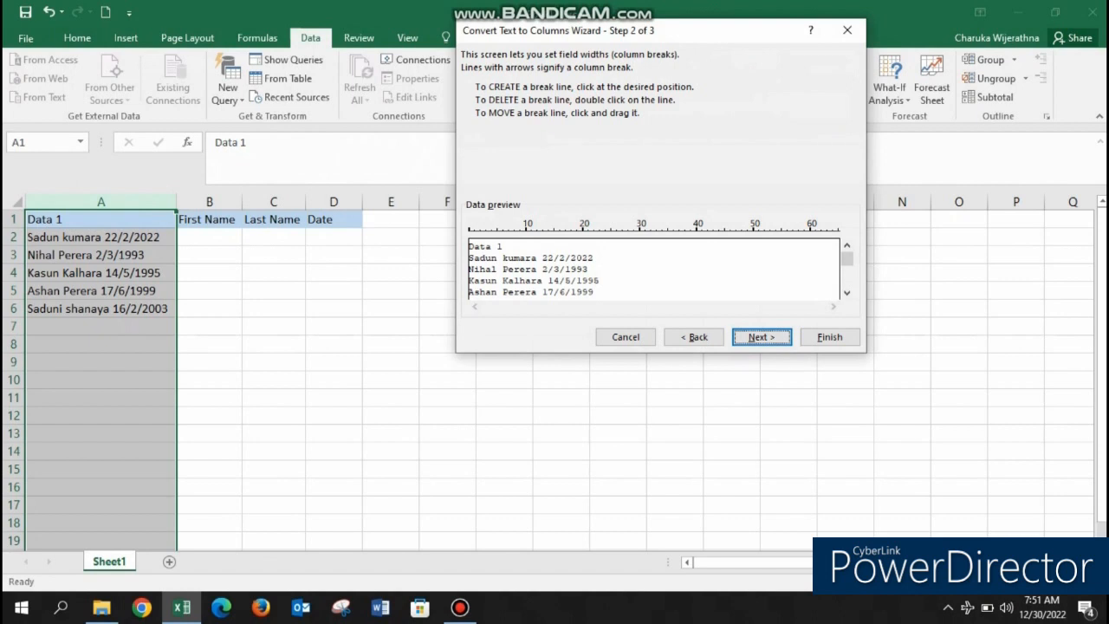
# Step: Split column A with Text to Columns as Delimited data, using Space instead of Tab as the only delimiter
pyautogui.click(693, 337)
pyautogui.click(488, 118)
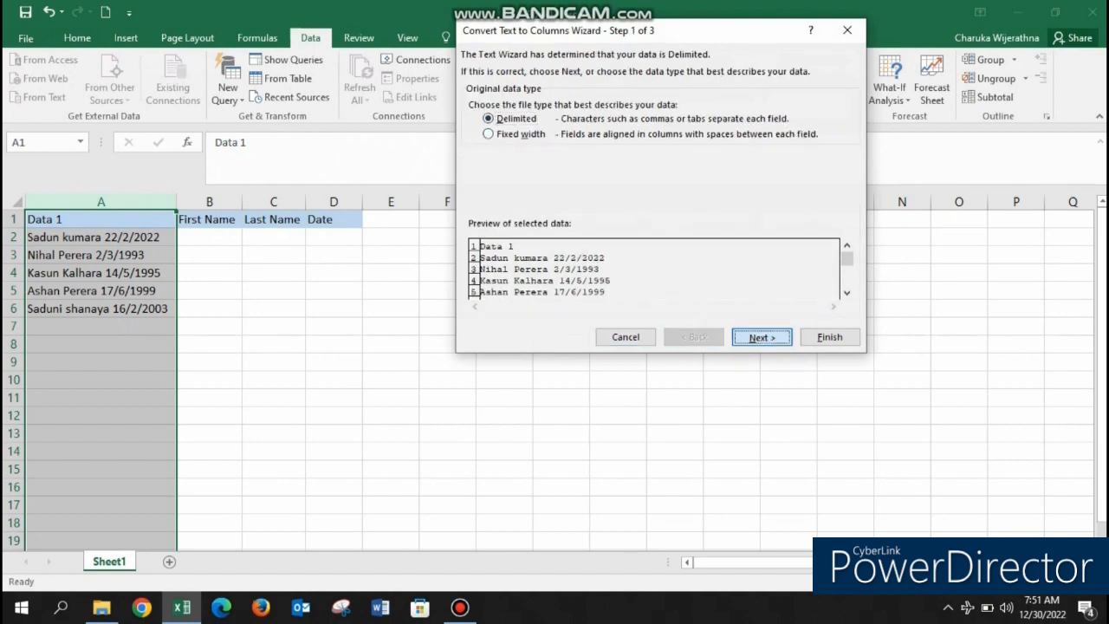
pyautogui.click(762, 337)
pyautogui.click(473, 101)
pyautogui.click(473, 147)
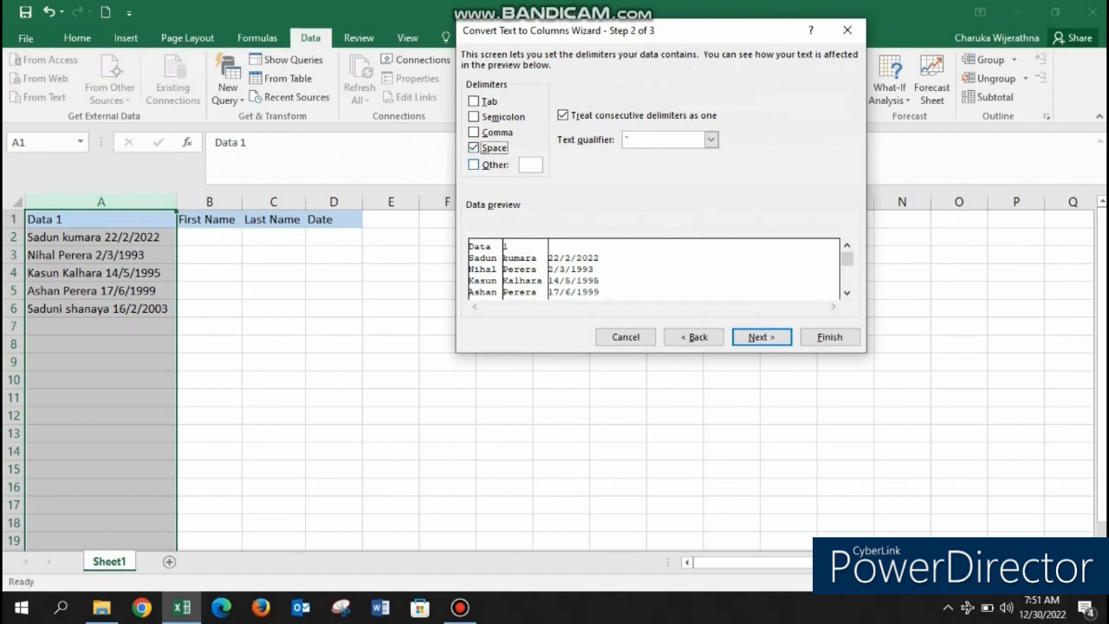
pyautogui.press('Return')
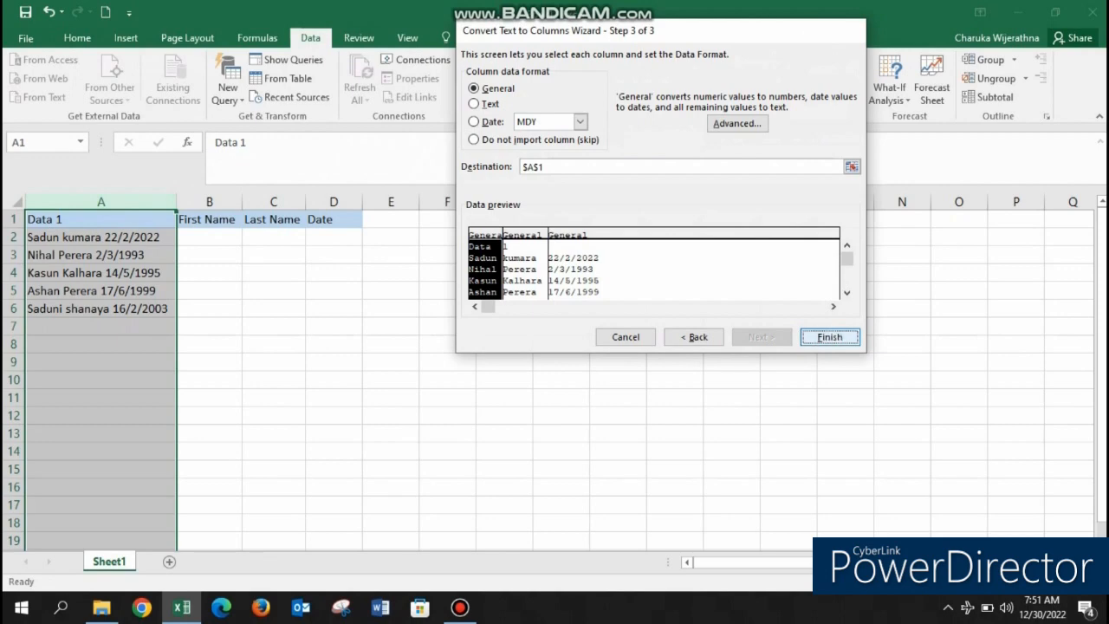
pyautogui.press('Return')
pyautogui.press('Return')
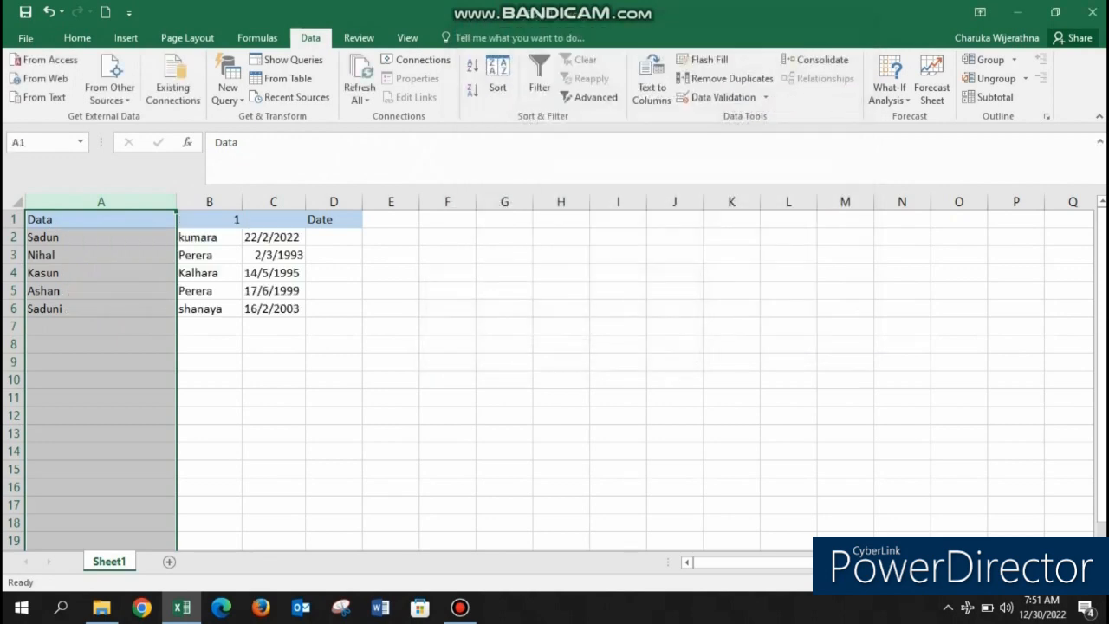
# Step: Review the split names and dates in A2:C6, then undo the Text to Columns conversion
pyautogui.click(334, 255)
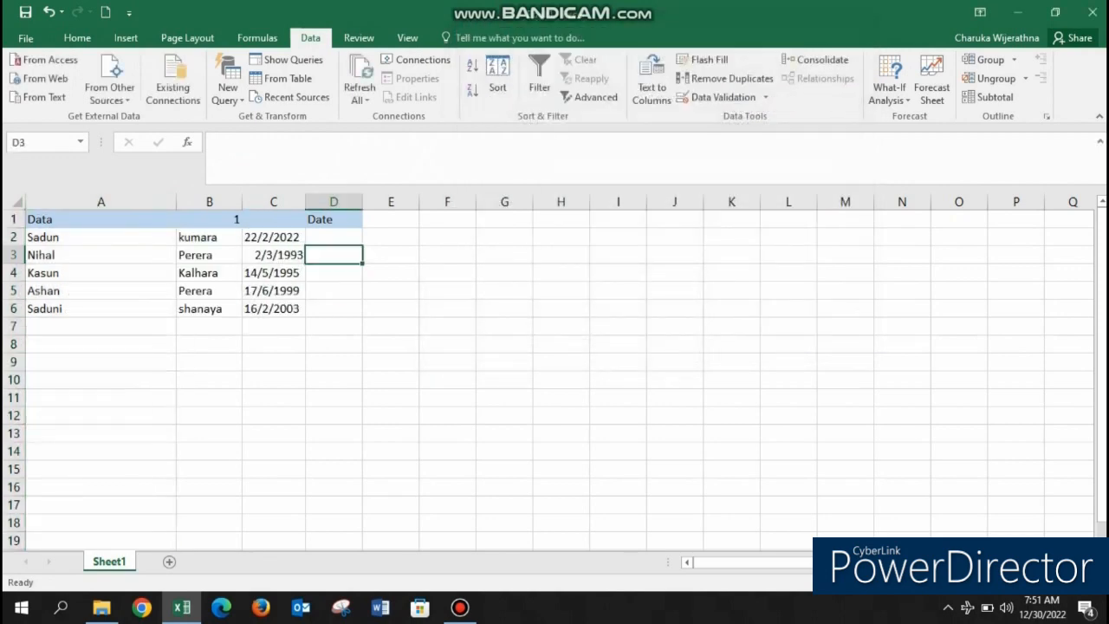
pyautogui.moveTo(100, 236); pyautogui.dragTo(273, 309)
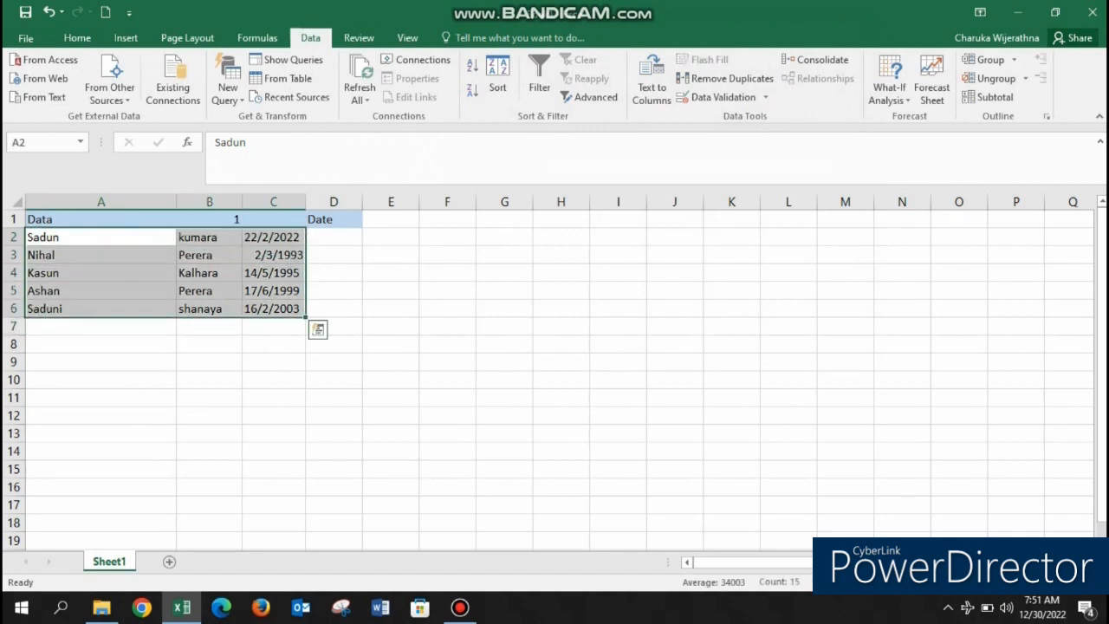
pyautogui.click(101, 344)
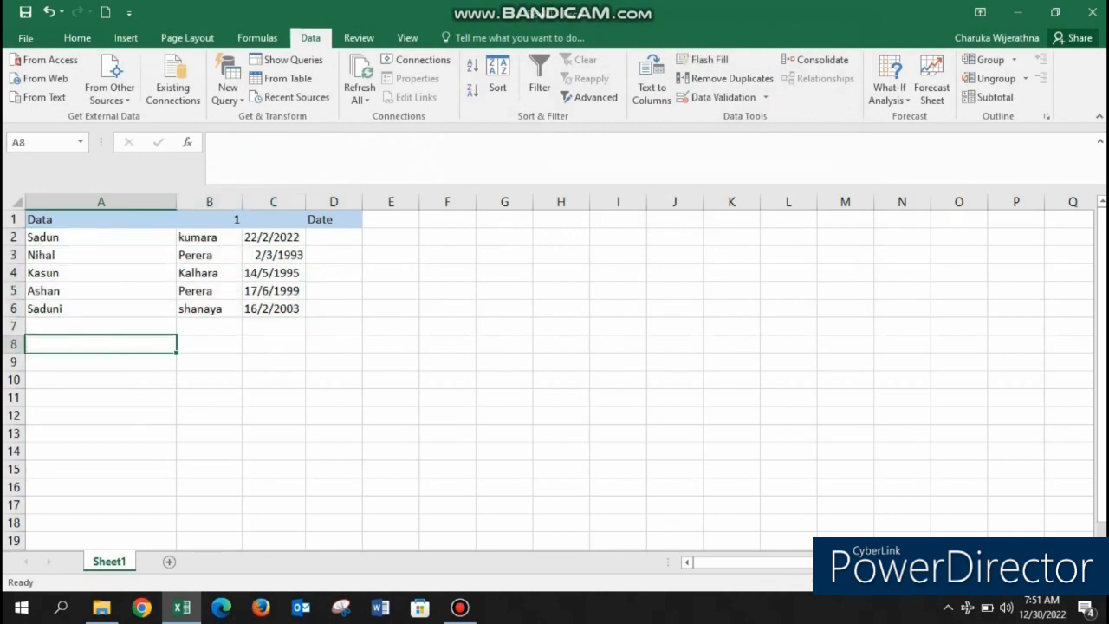
pyautogui.hotkey('ctrl', 'z')
# Step: Fill B2:D2 with the first name, last name and date 22/2/2022 from A2, and fit column D to its contents
pyautogui.click(209, 237)
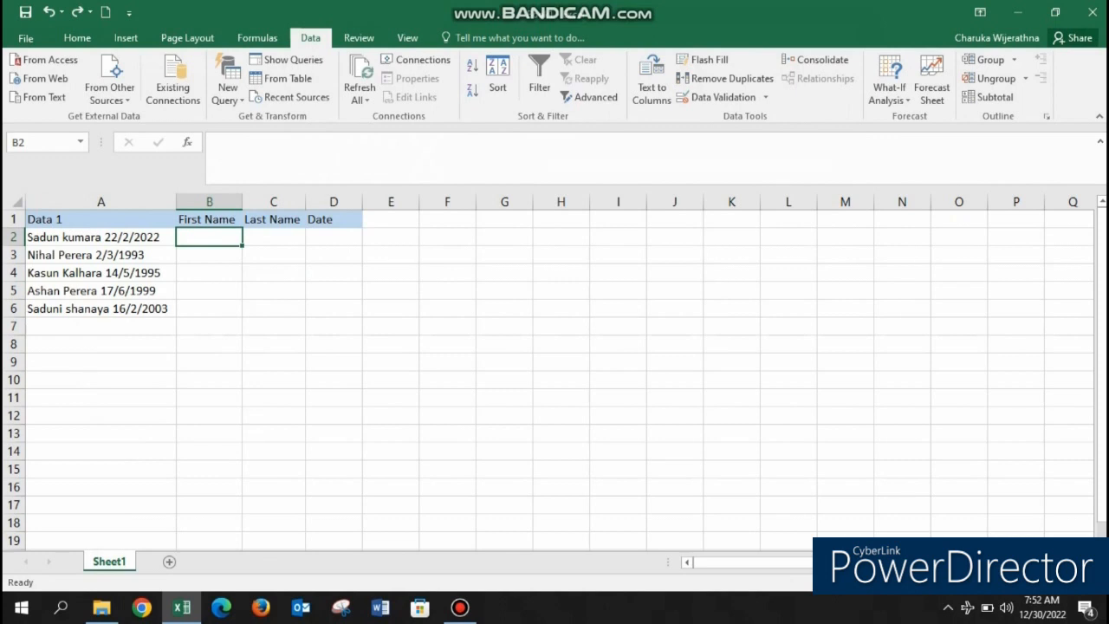
pyautogui.write('Sadun')
pyautogui.press('Tab')
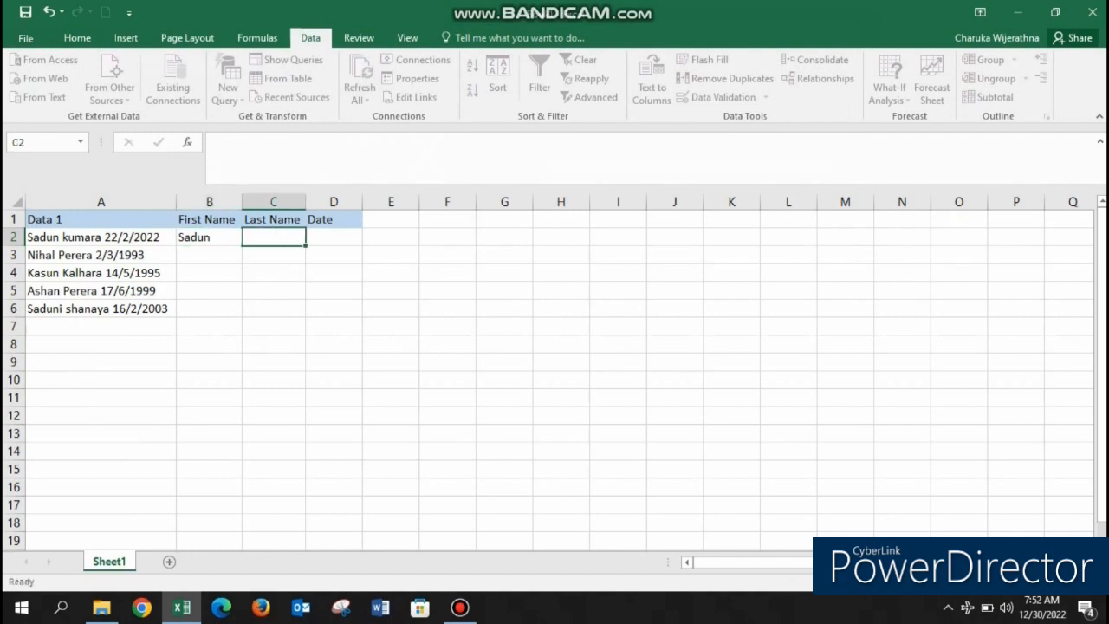
pyautogui.write('kumara')
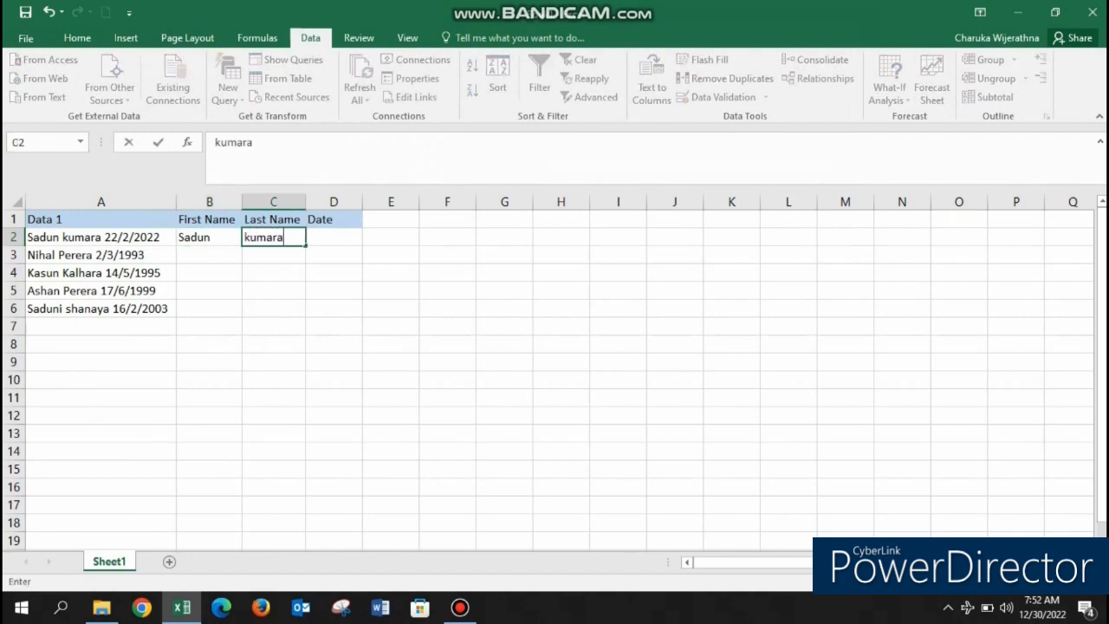
pyautogui.press('Tab')
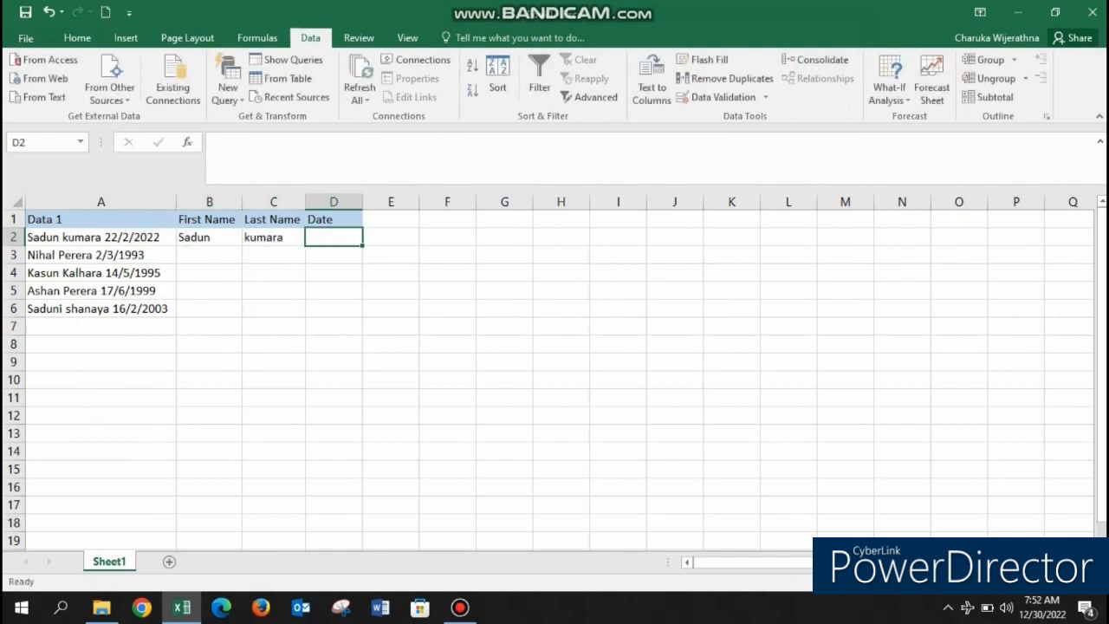
pyautogui.write('22/')
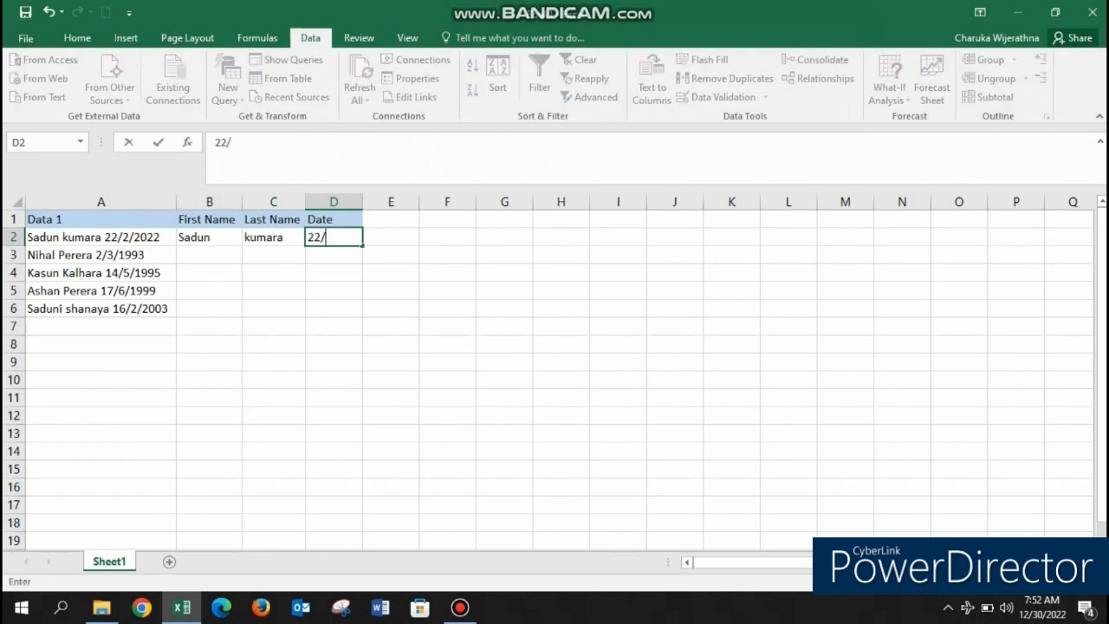
pyautogui.write('2/2022')
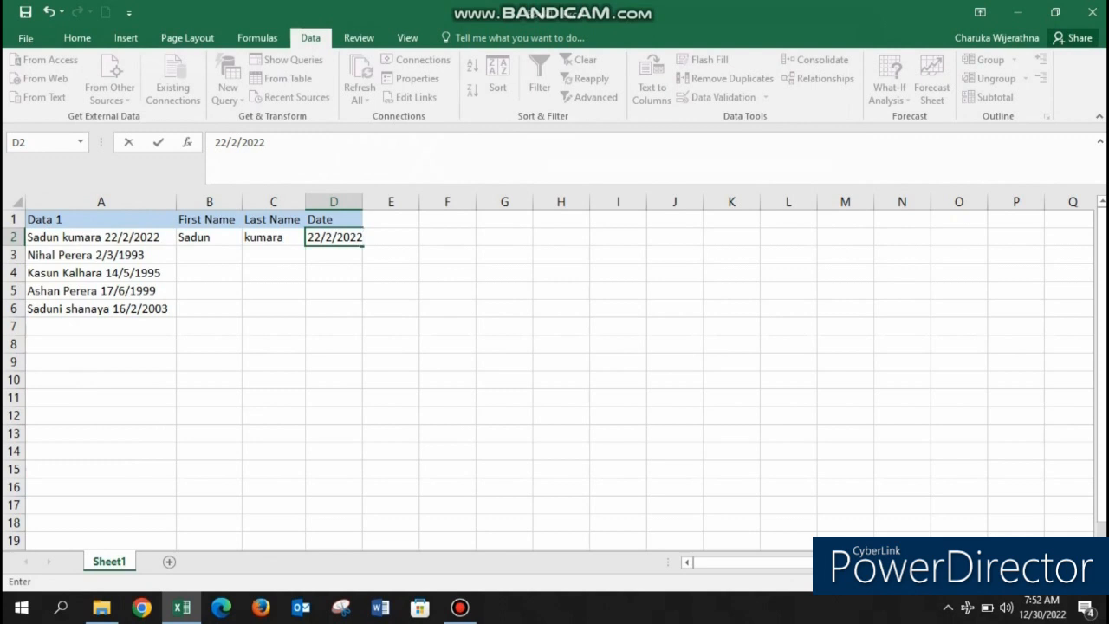
pyautogui.click(333, 201)
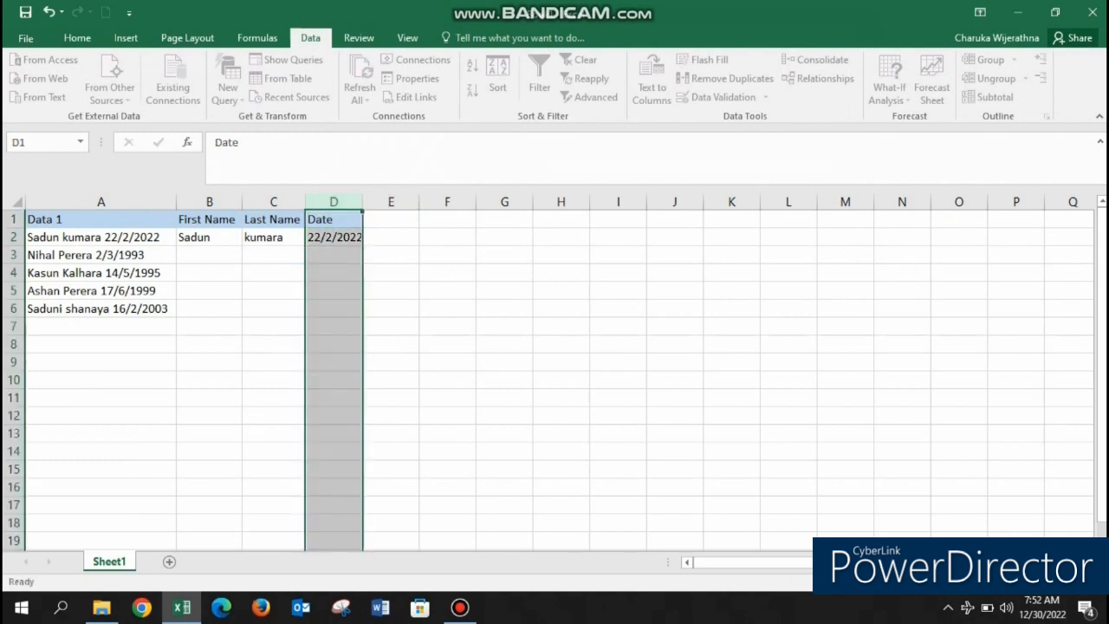
pyautogui.doubleClick(362, 201)
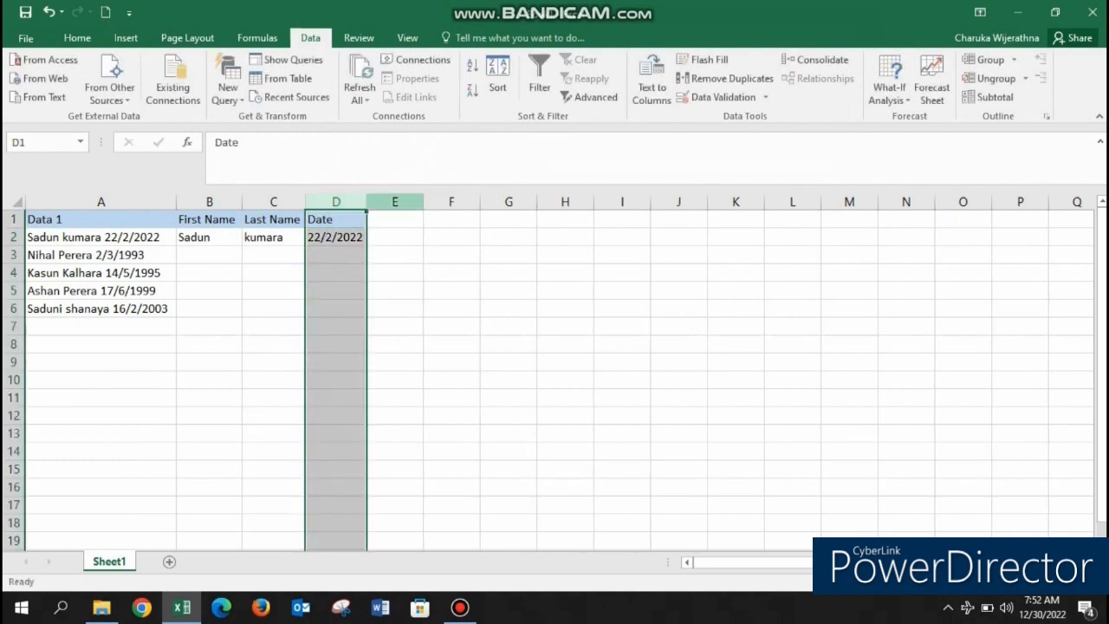
# Step: Add another record in A7 with a person's full name followed by the date 12/6/2020
pyautogui.click(209, 238)
pyautogui.click(208, 254)
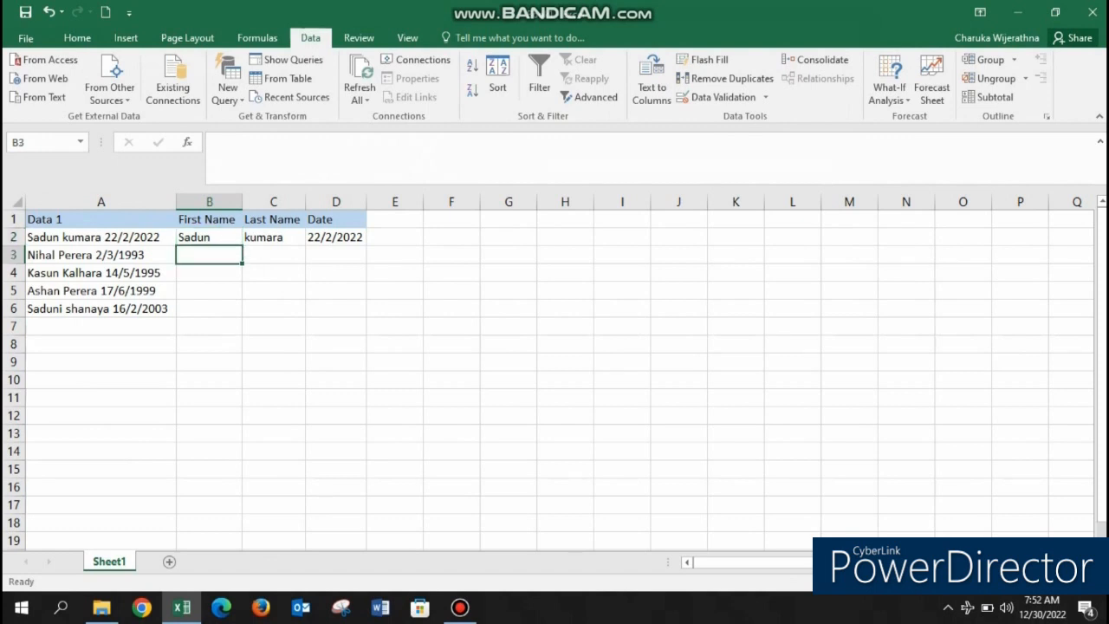
pyautogui.click(101, 326)
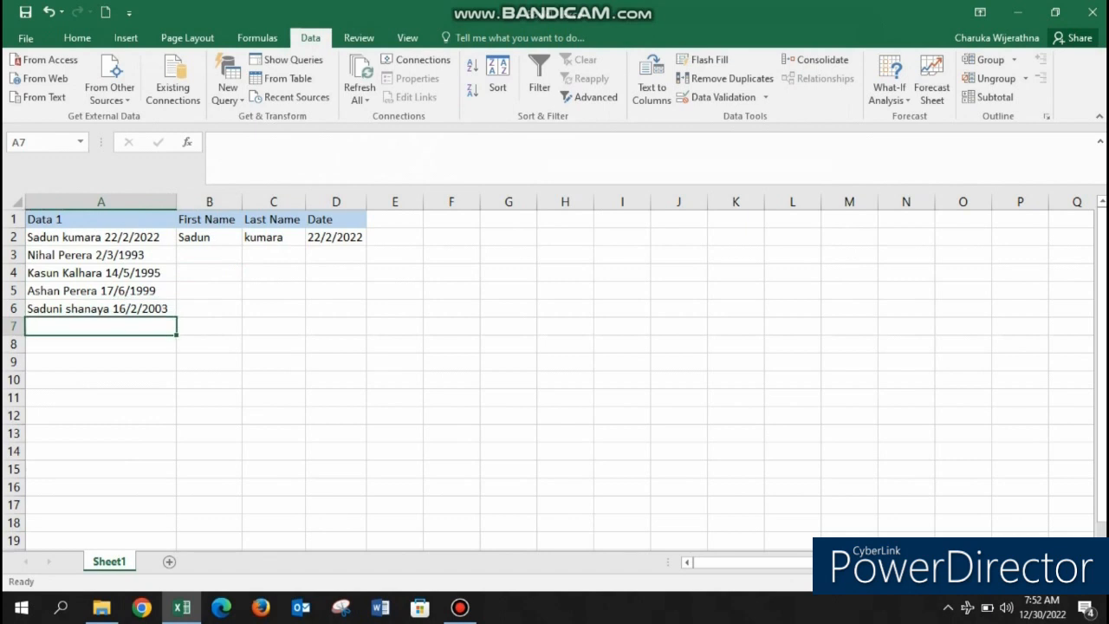
pyautogui.write('nimal')
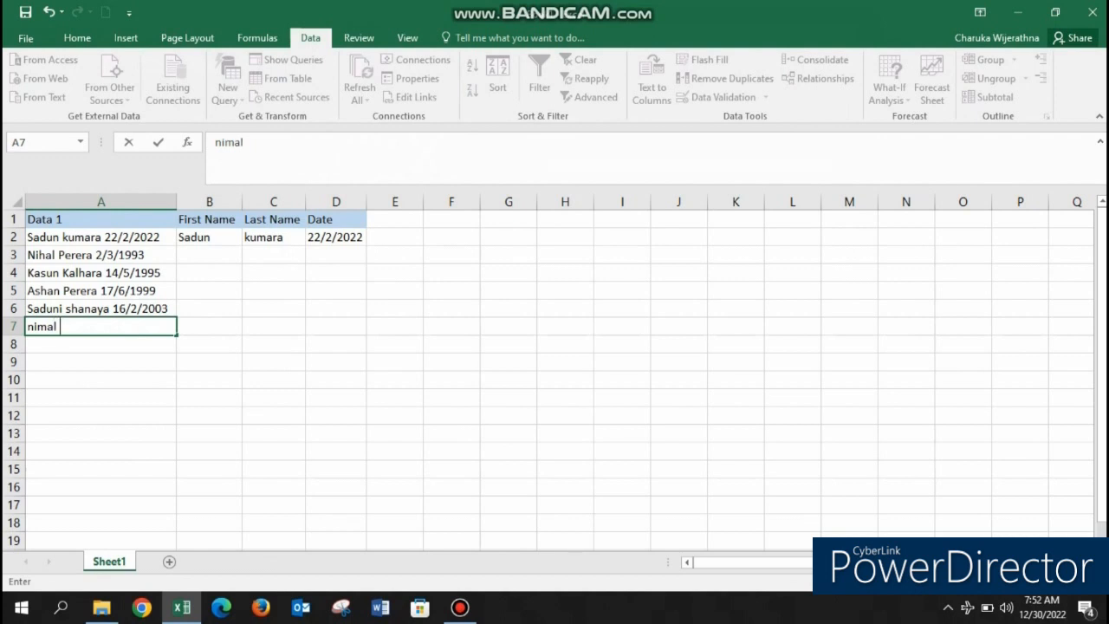
pyautogui.write(' prasad 12/6/')
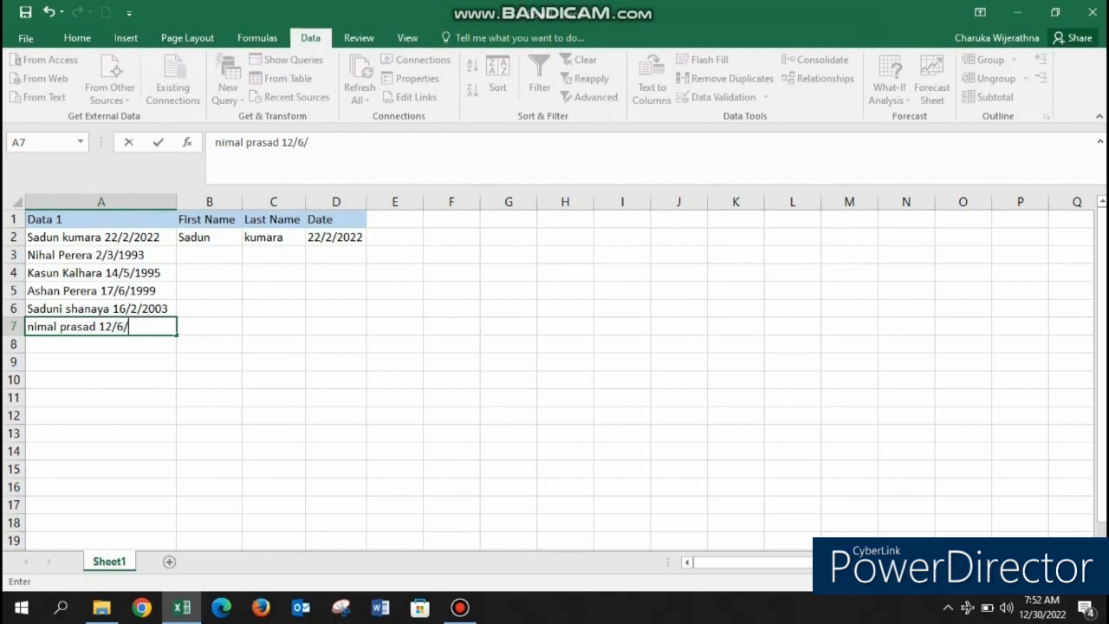
pyautogui.write('2020')
pyautogui.press('Tab')
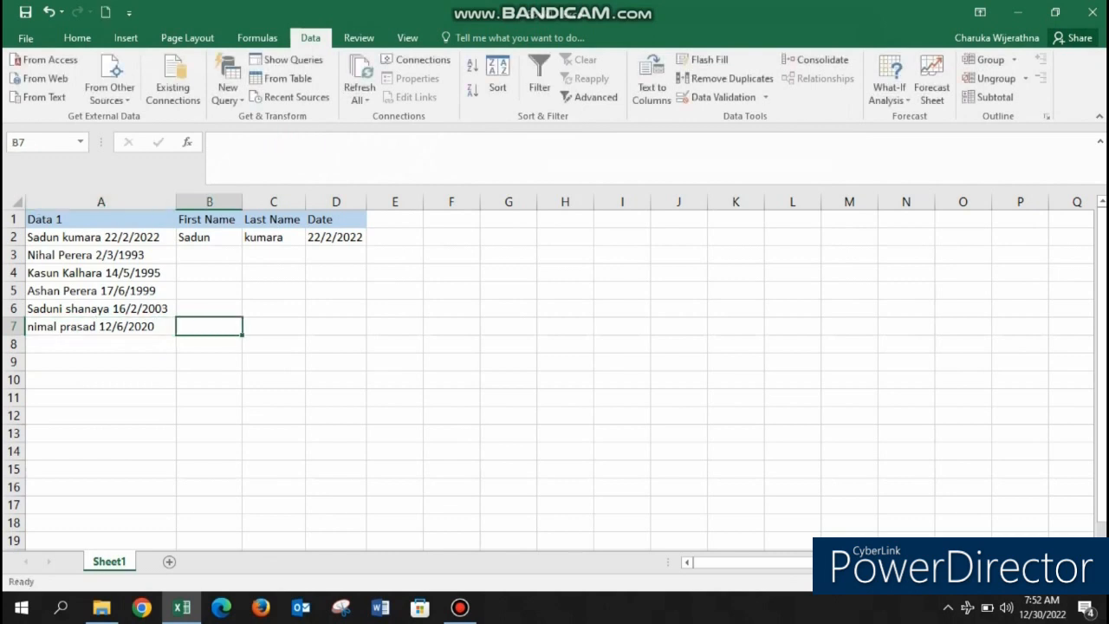
# Step: Use Flash Fill to extract the remaining first names into B3:B7
pyautogui.click(209, 255)
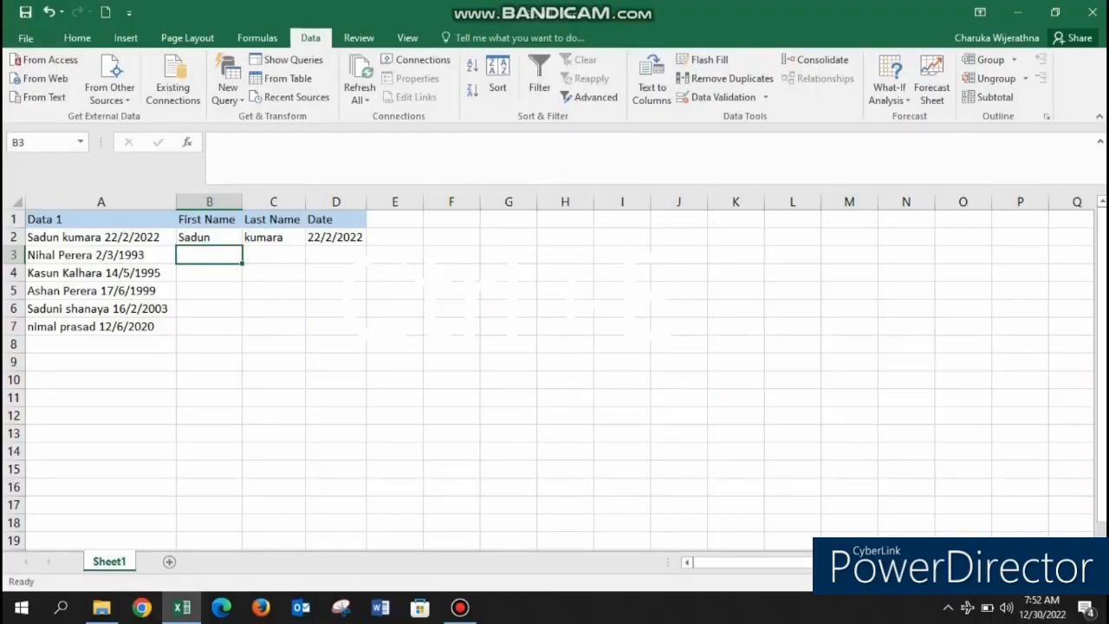
pyautogui.hotkey('ctrl', 'e')
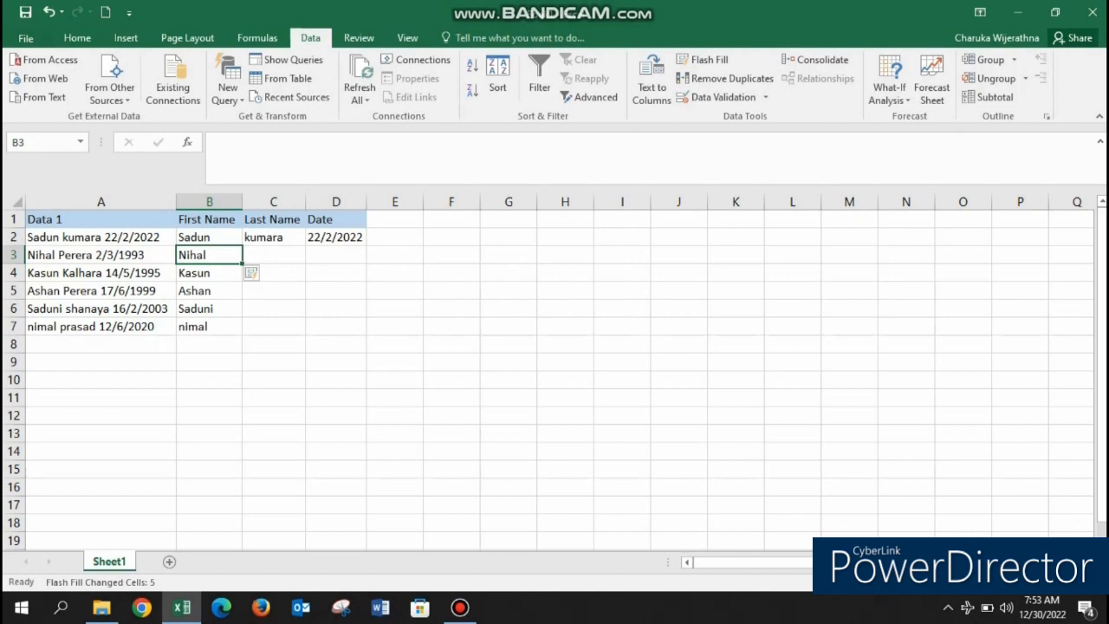
# Step: Enter the note Ctrl+E in C3 and give that cell a yellow fill
pyautogui.click(274, 255)
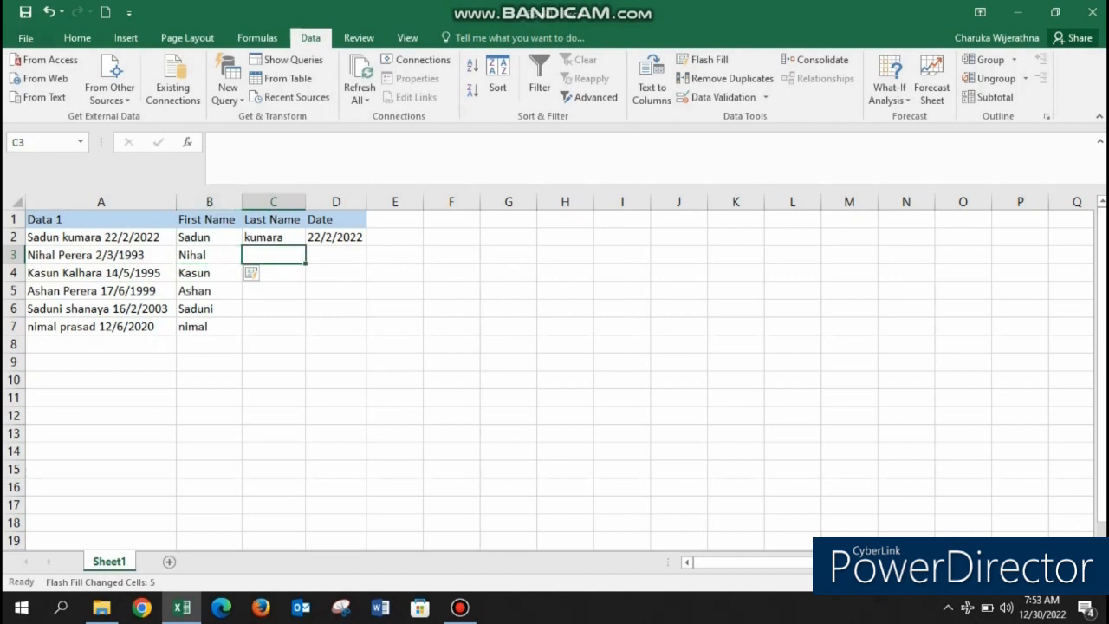
pyautogui.write('Ct')
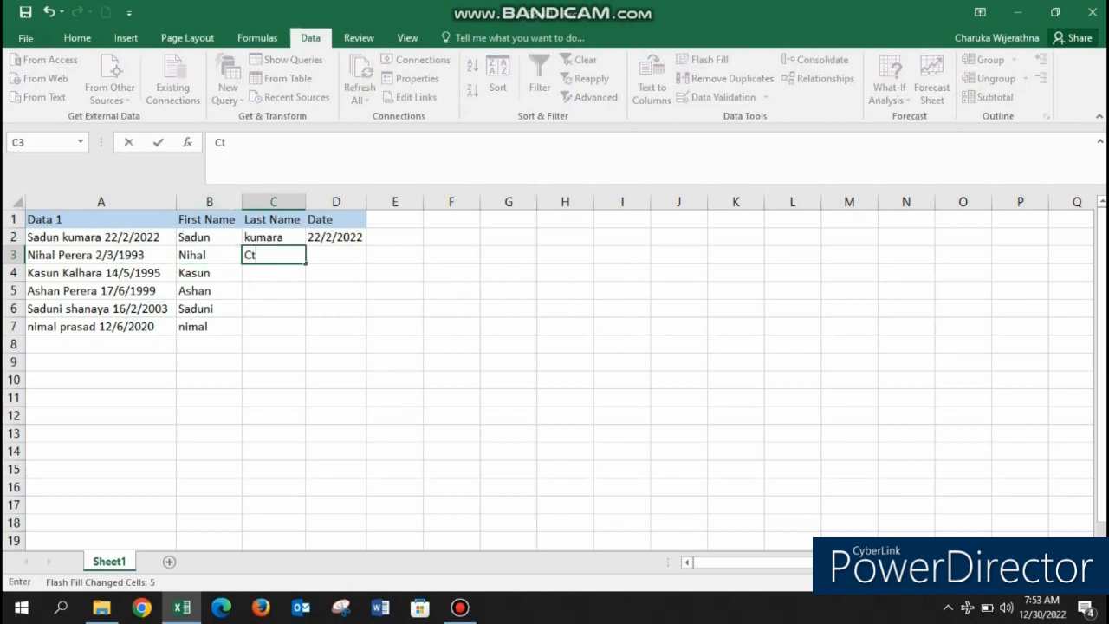
pyautogui.write('rl+E')
pyautogui.click(274, 291)
pyautogui.click(273, 256)
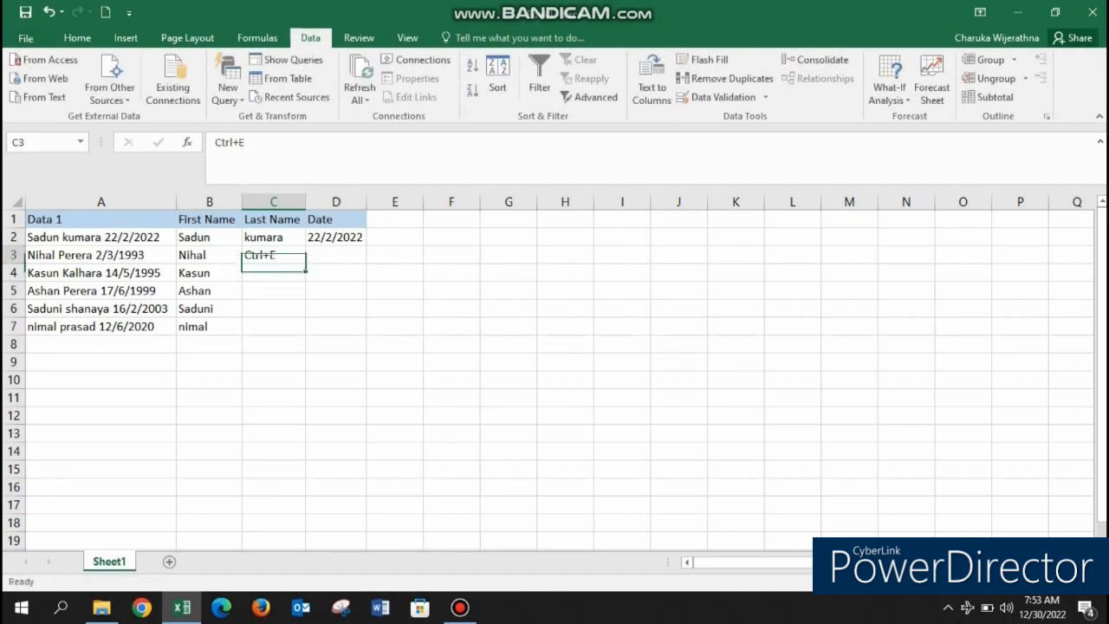
pyautogui.click(77, 38)
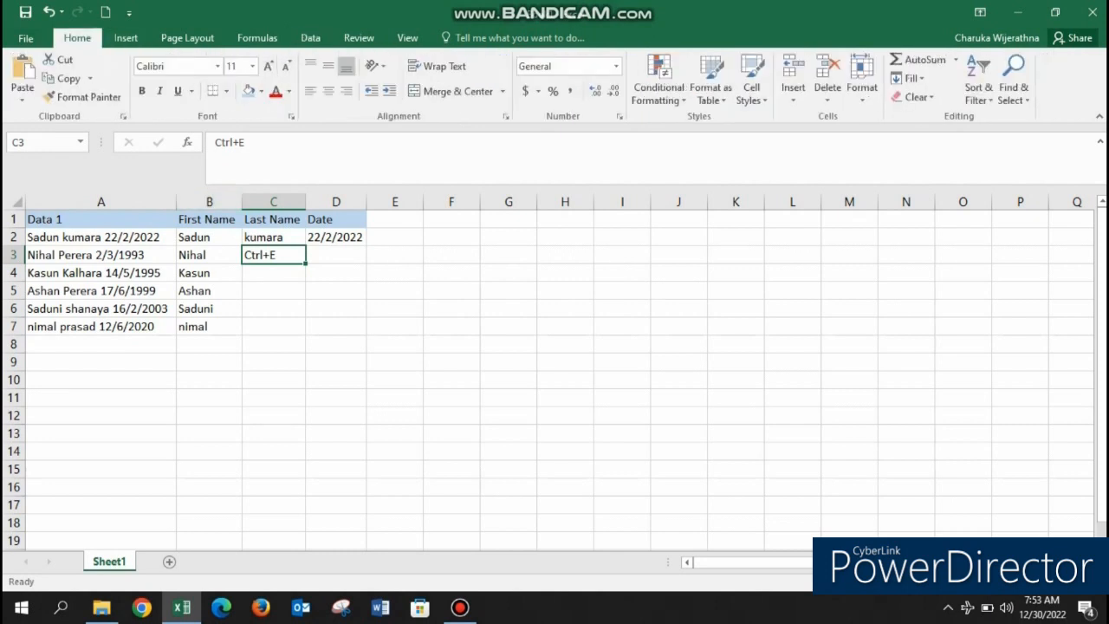
pyautogui.click(261, 91)
pyautogui.click(288, 218)
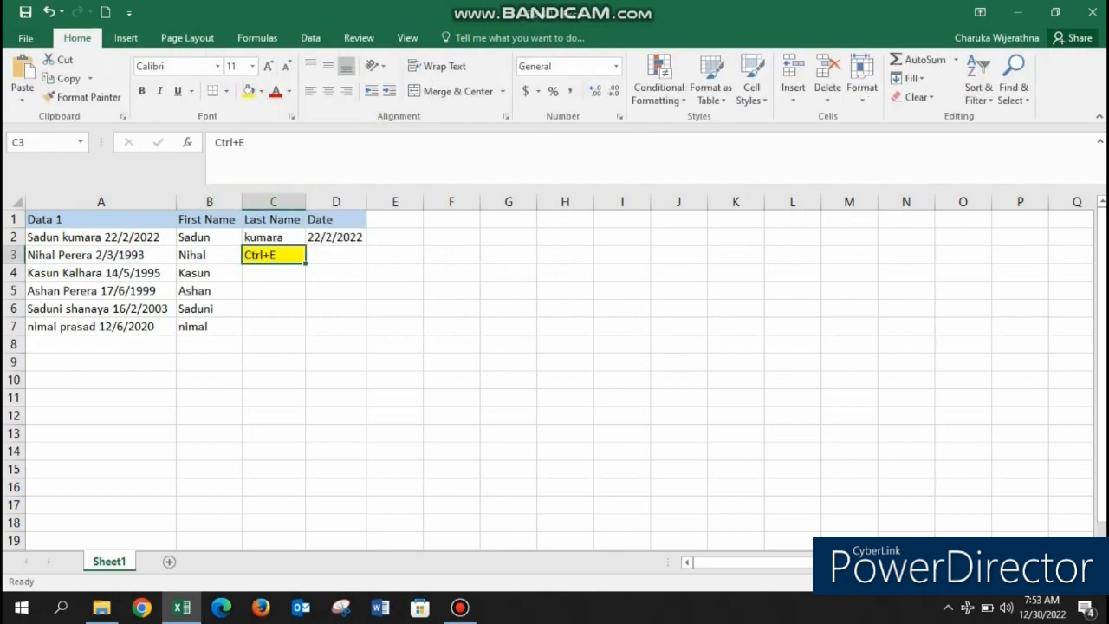
# Step: Flash Fill the dates into D3:D7, then clear C3 and Flash Fill the last names into C3:C7
pyautogui.click(336, 255)
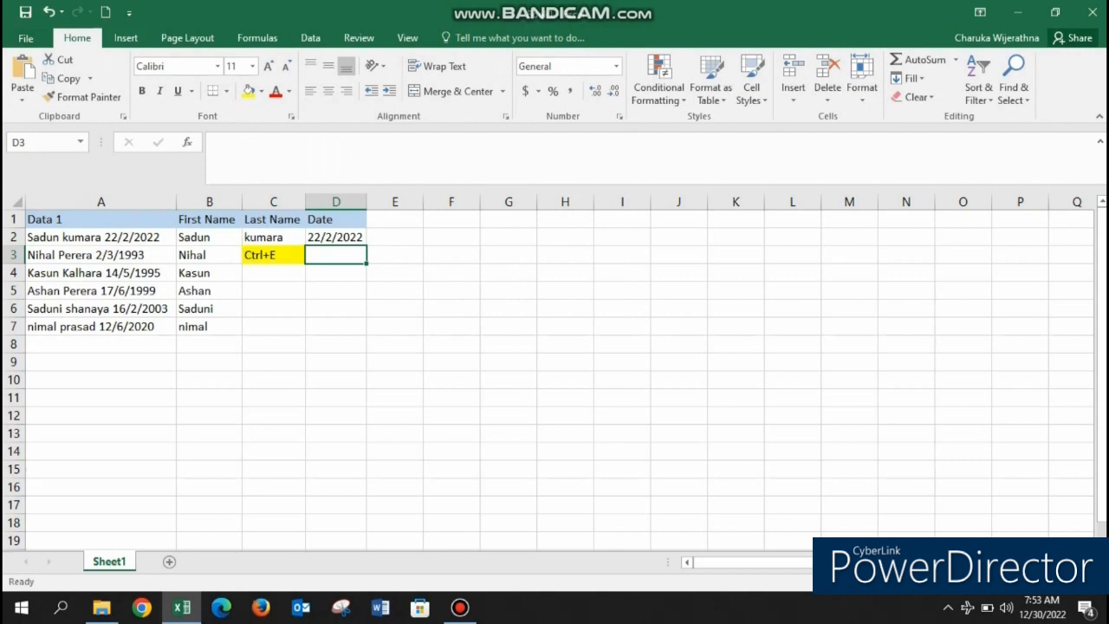
pyautogui.hotkey('ctrl', 'e')
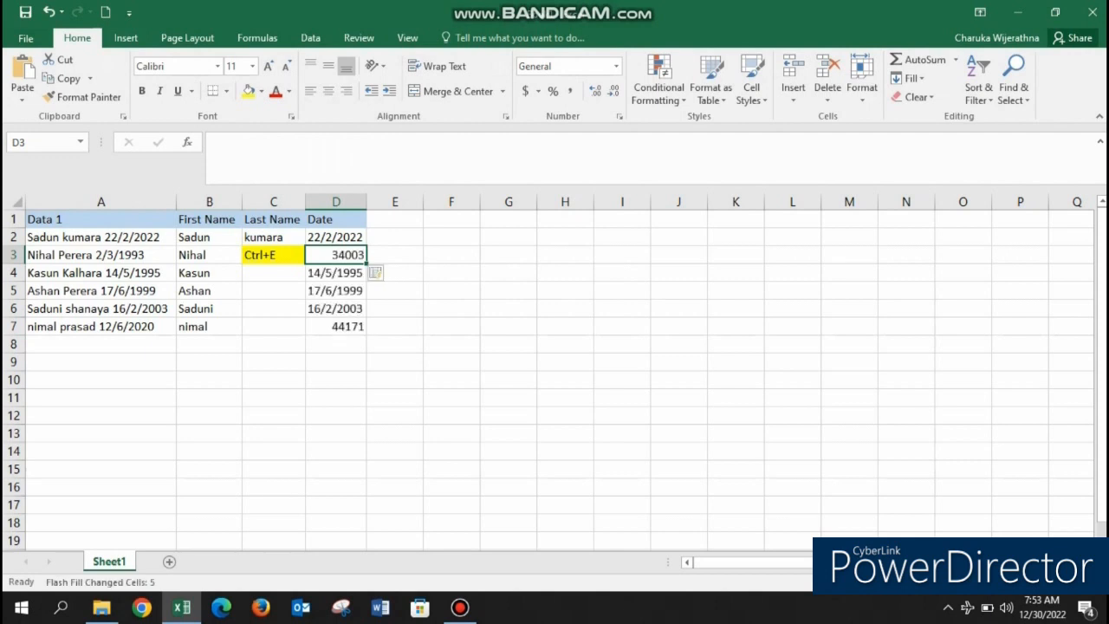
pyautogui.click(274, 255)
pyautogui.press('Delete')
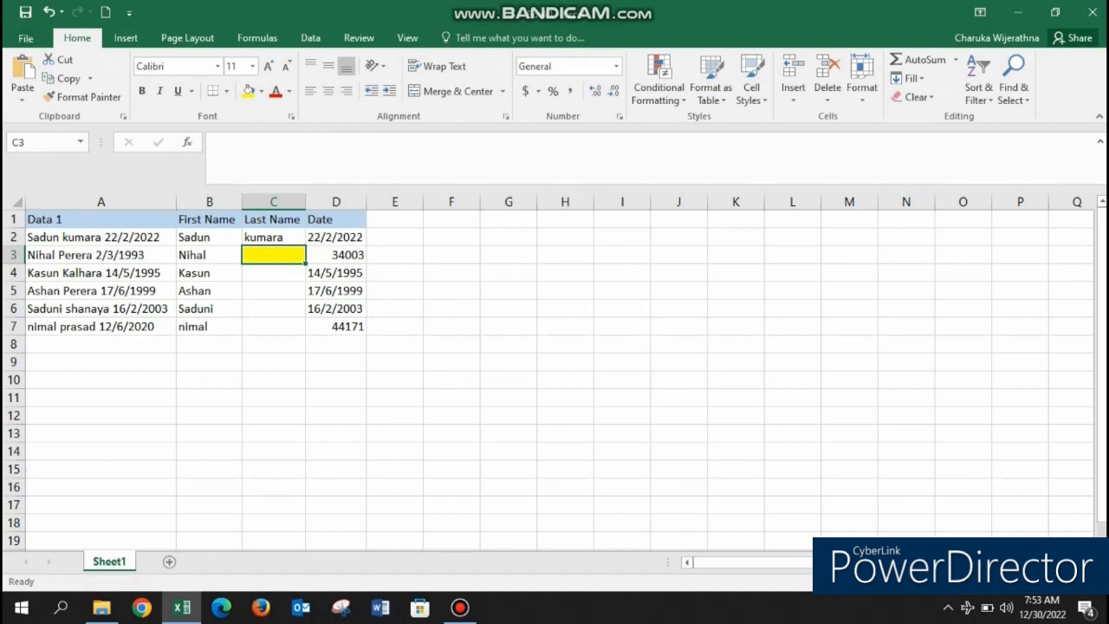
pyautogui.hotkey('ctrl', 'e')
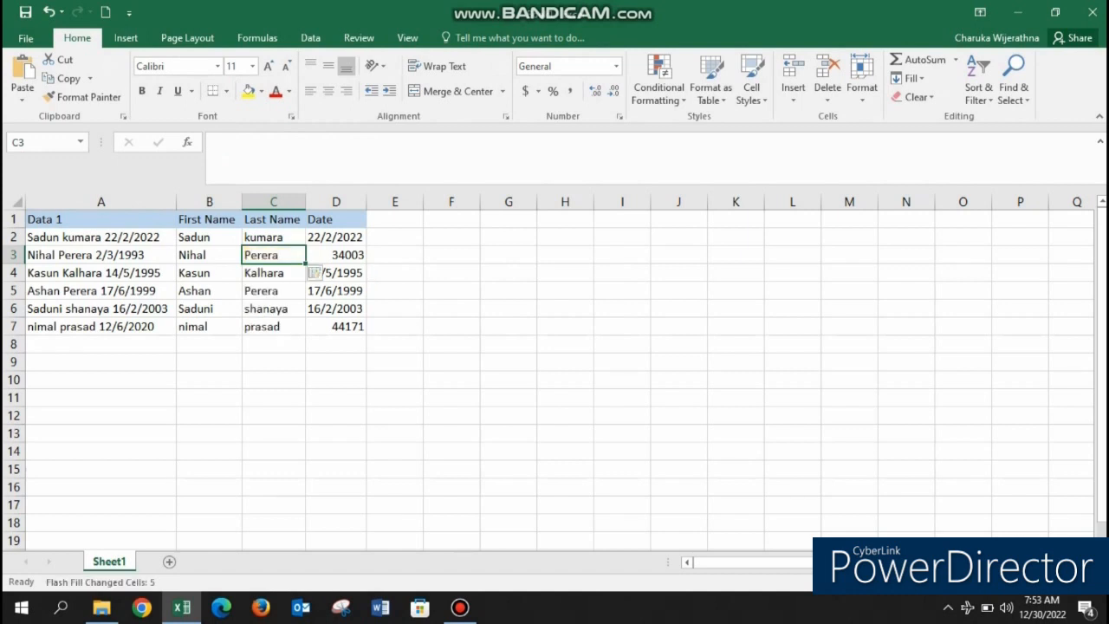
# Step: Apply all borders to the data range A2:D7
pyautogui.click(274, 379)
pyautogui.moveTo(100, 236); pyautogui.dragTo(343, 326)
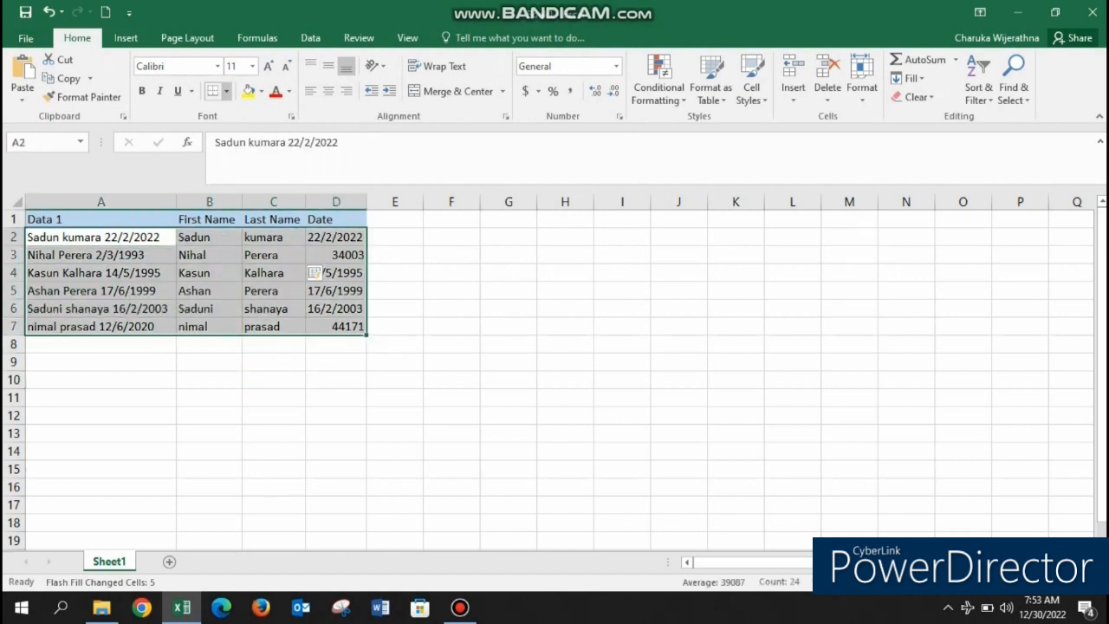
pyautogui.click(225, 91)
pyautogui.click(248, 230)
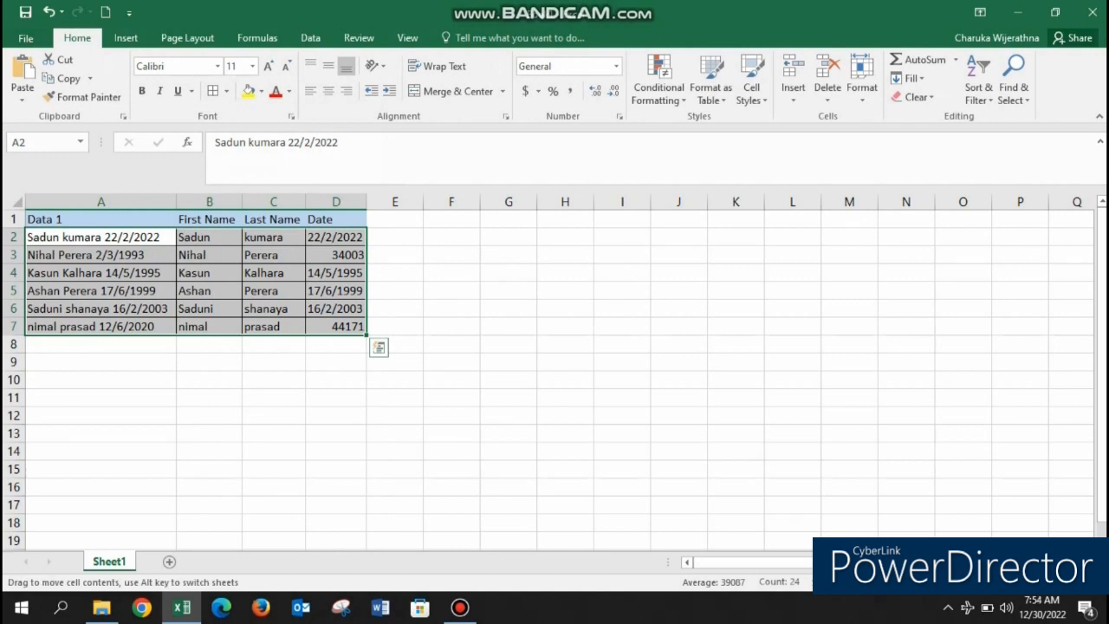
# Step: Enter the note Ctrl+E in E3 beside the data and highlight the cell with a yellow fill
pyautogui.click(395, 255)
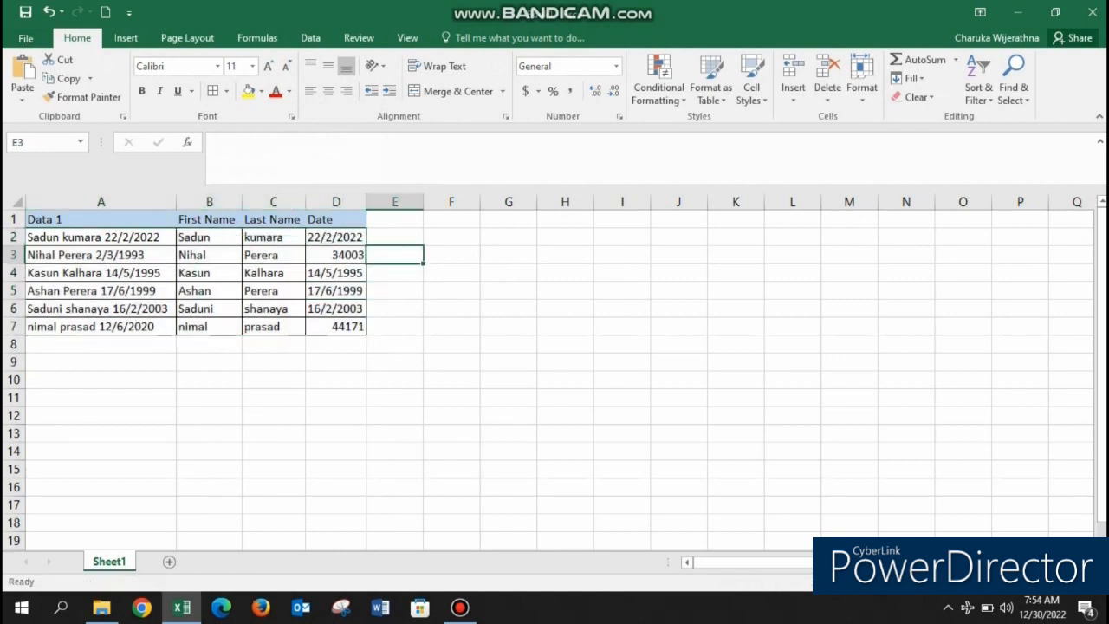
pyautogui.write('C')
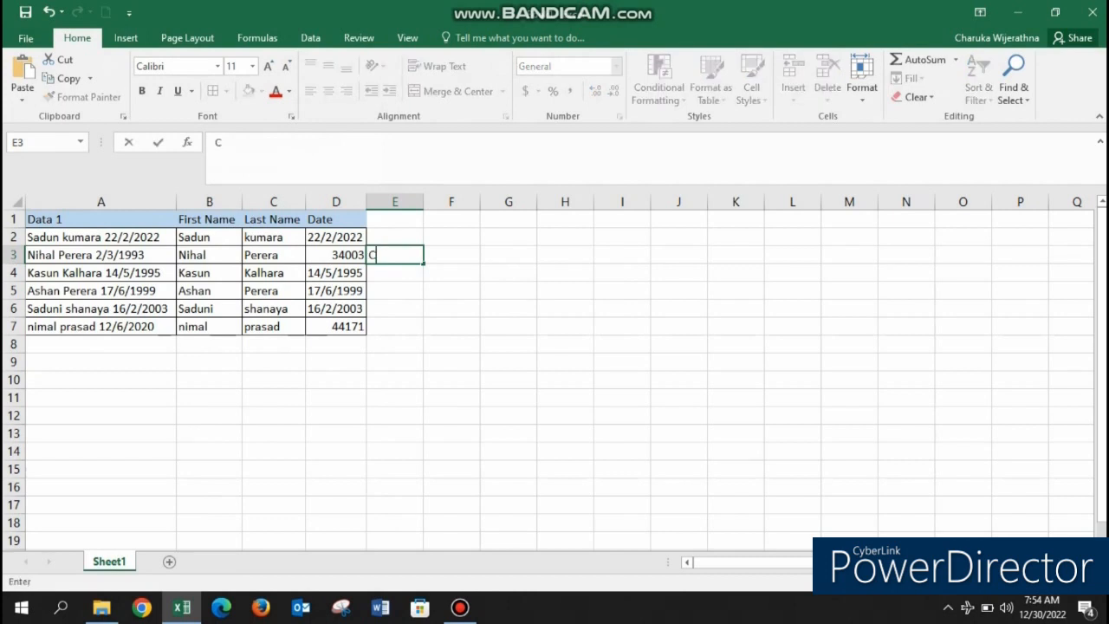
pyautogui.write('trl+E')
pyautogui.click(451, 273)
pyautogui.click(395, 255)
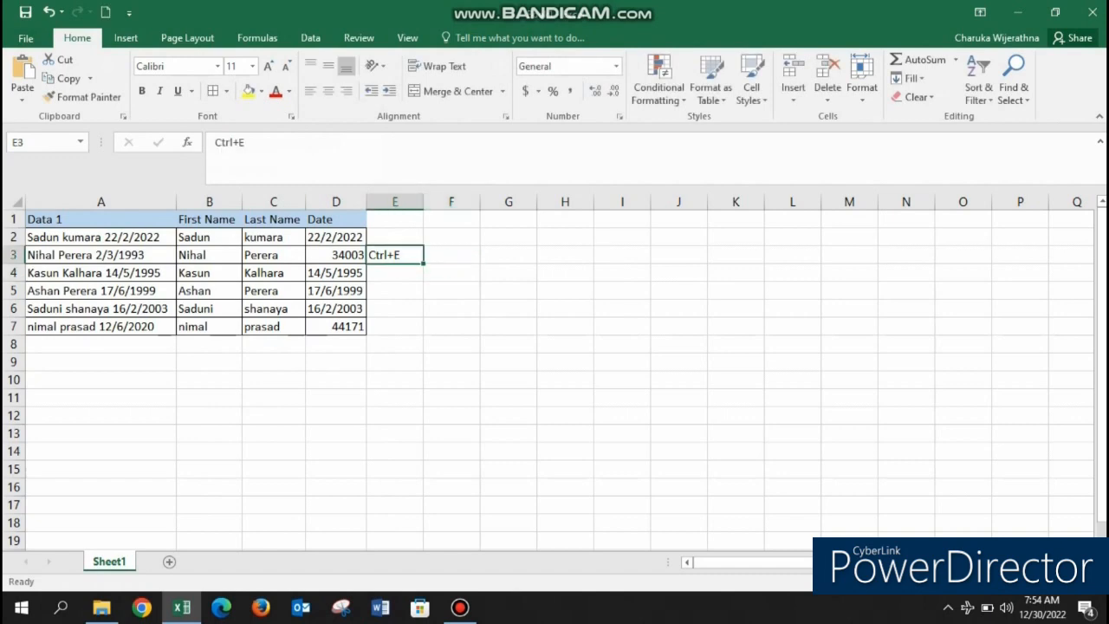
pyautogui.click(249, 91)
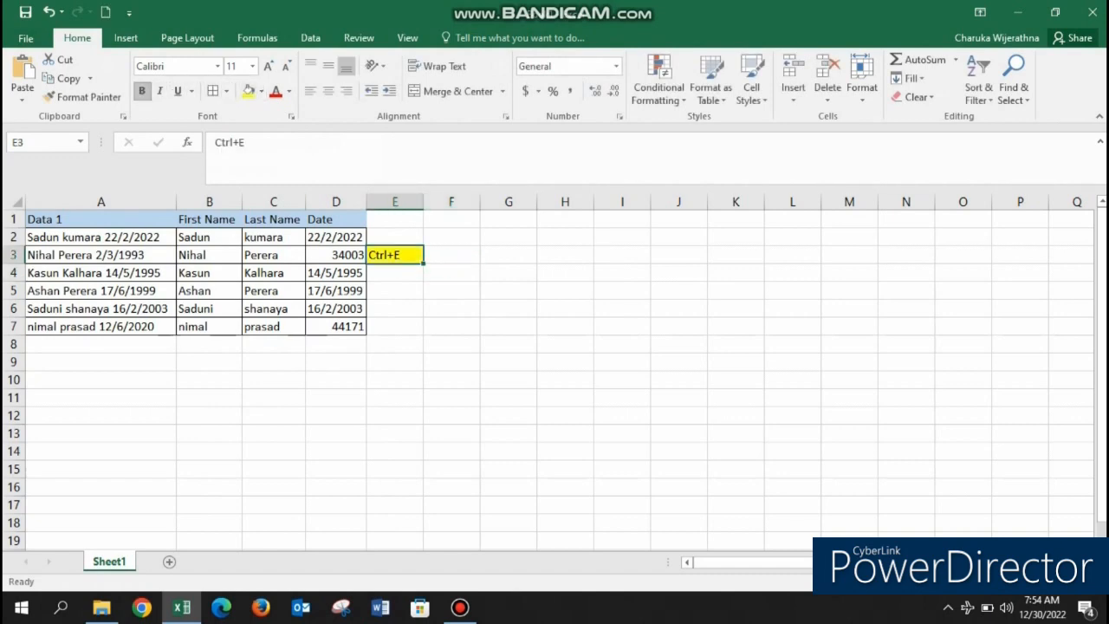
# Step: Make the note in E3 bold with its font six sizes larger, and widen column E to fit it
pyautogui.click(142, 91)
pyautogui.click(269, 66)
pyautogui.click(269, 66)
pyautogui.click(268, 66)
pyautogui.click(269, 66)
pyautogui.click(268, 66)
pyautogui.click(269, 66)
pyautogui.moveTo(423, 201); pyautogui.dragTo(494, 201)
pyautogui.click(431, 290)
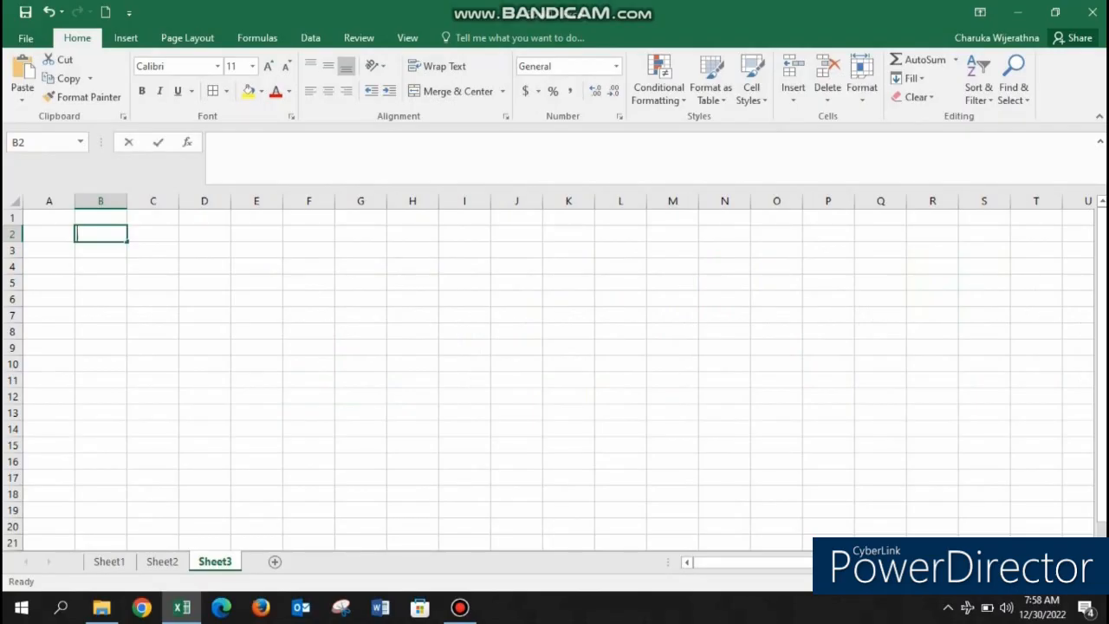
# Step: Enter the headers Name, Revenue, Expenses and Profit in B2:E2 of Sheet3
pyautogui.write('Name')
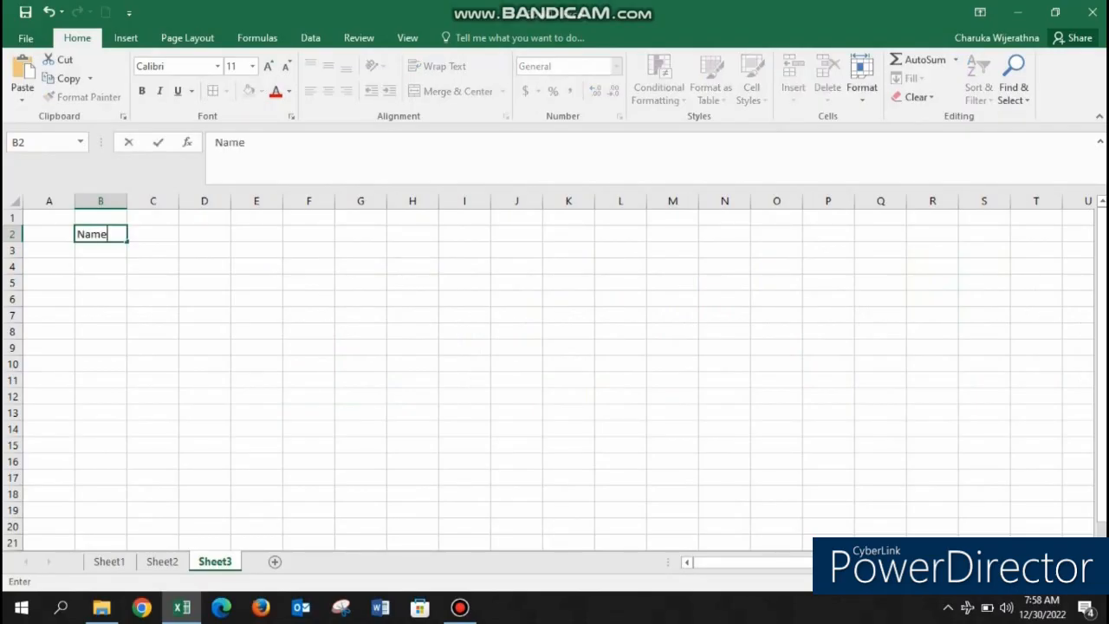
pyautogui.press('Tab')
pyautogui.press('Return')
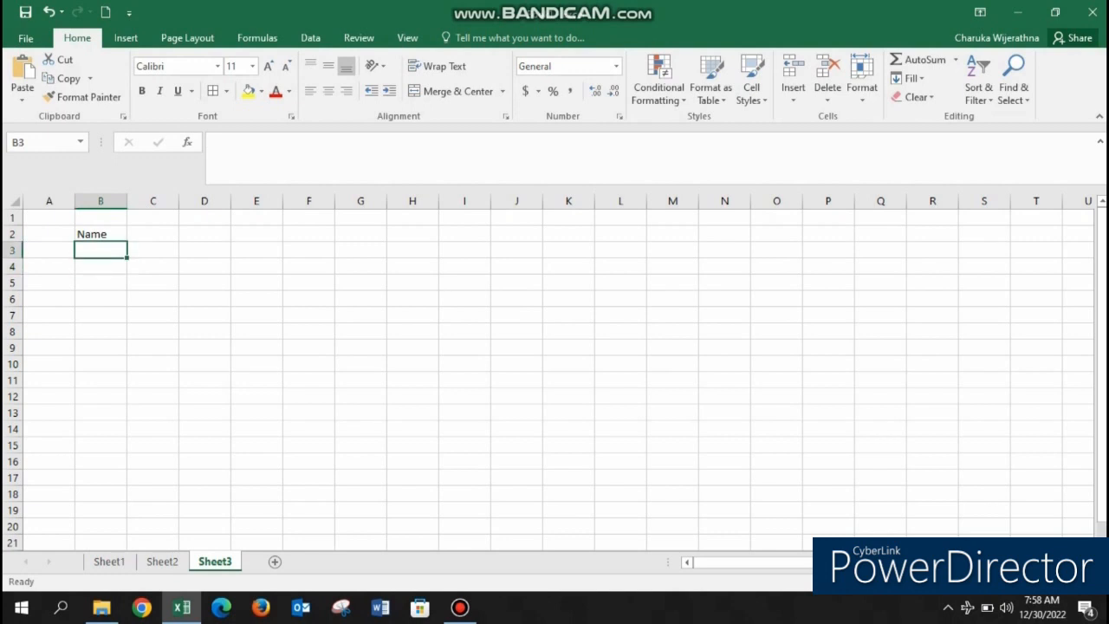
pyautogui.click(152, 234)
pyautogui.write('R')
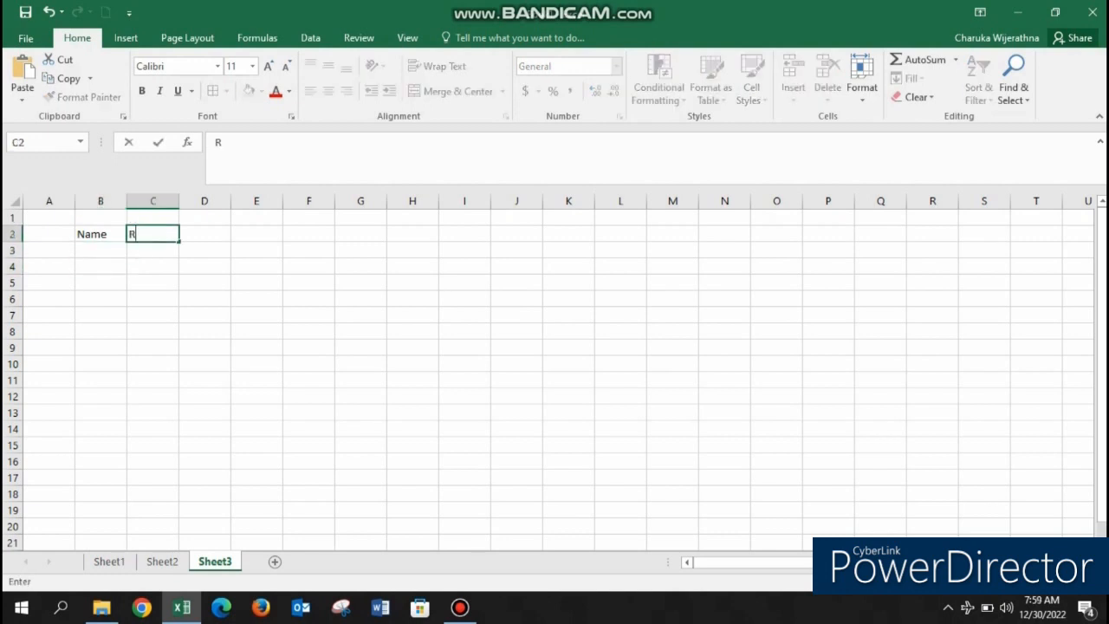
pyautogui.write('evenue')
pyautogui.press('Tab')
pyautogui.write('Expenses')
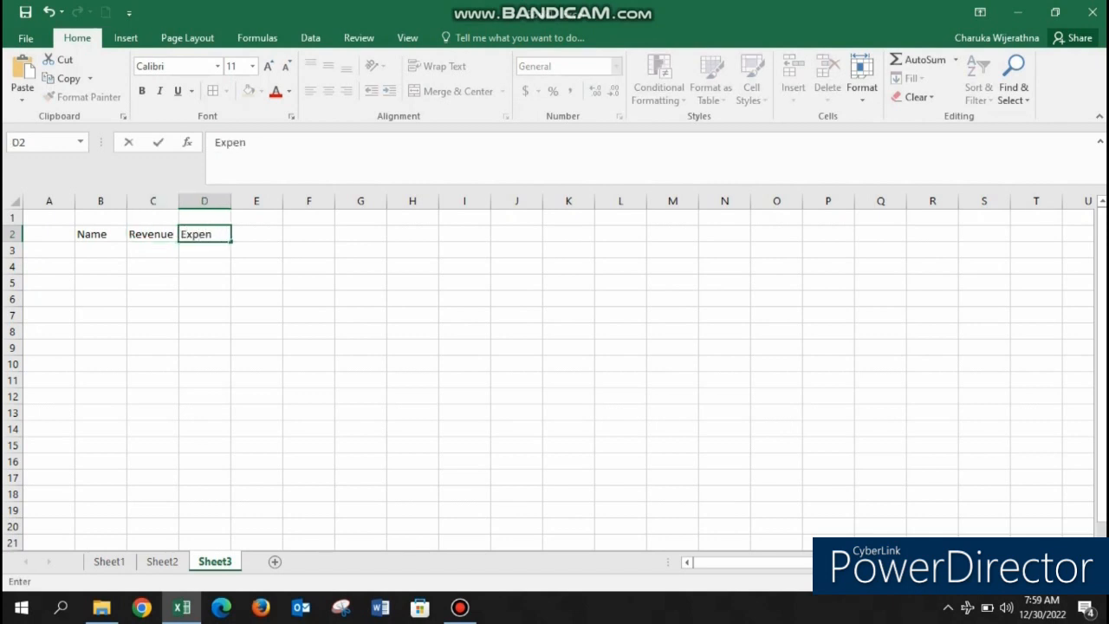
pyautogui.press('Tab')
pyautogui.write('Profit')
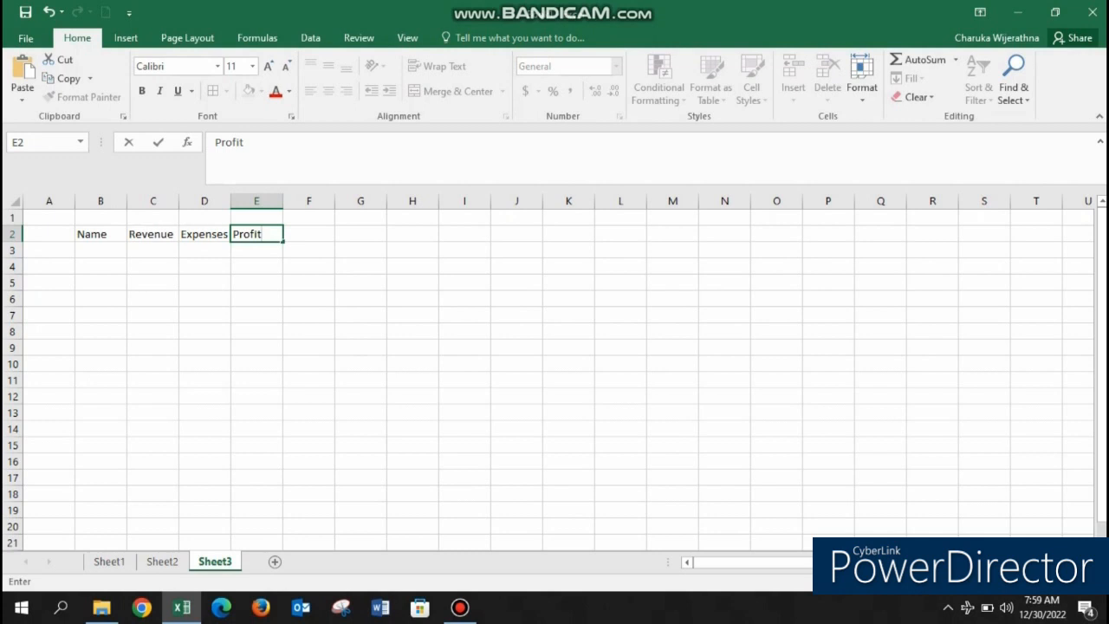
pyautogui.press('Return')
# Step: Fill row 3 with a person's first name, Revenue 772 and Expenses 668
pyautogui.write('Ashan')
pyautogui.press('Tab')
pyautogui.write('772')
pyautogui.press('Tab')
pyautogui.write('668')
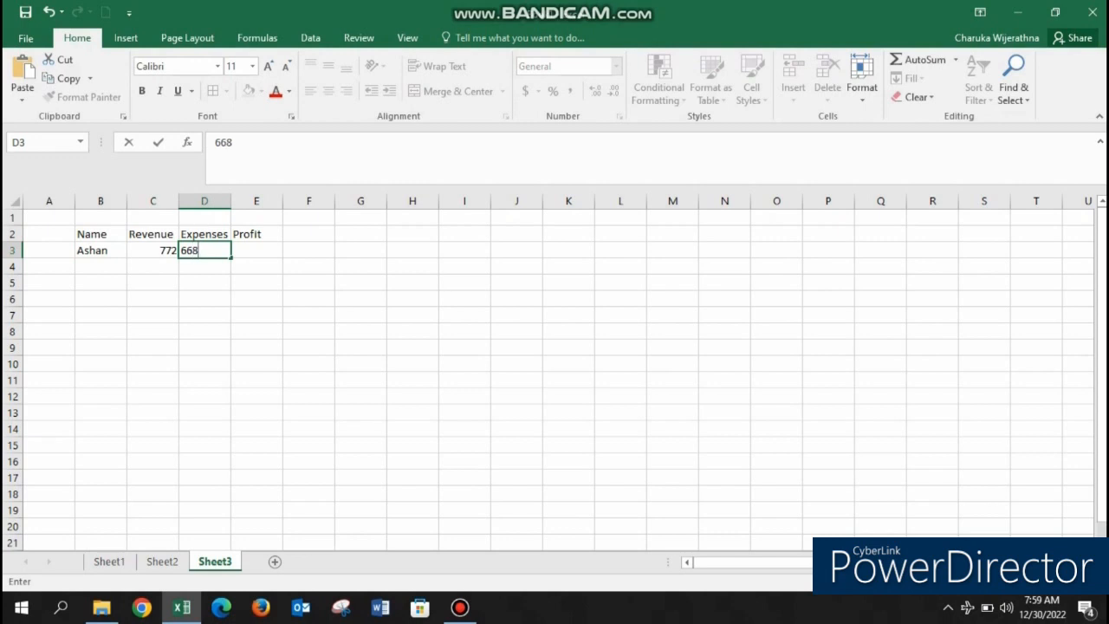
pyautogui.press('Return')
# Step: Fill row 4 with a second person's name, Revenue 456 and Expenses 223
pyautogui.write('saman')
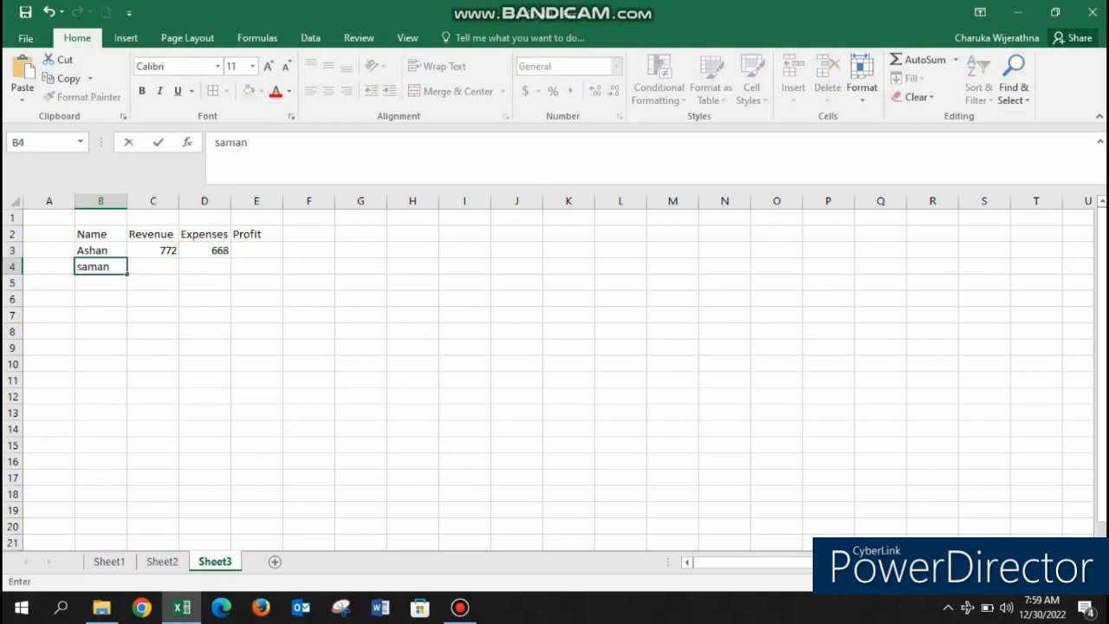
pyautogui.press('Tab')
pyautogui.write('456')
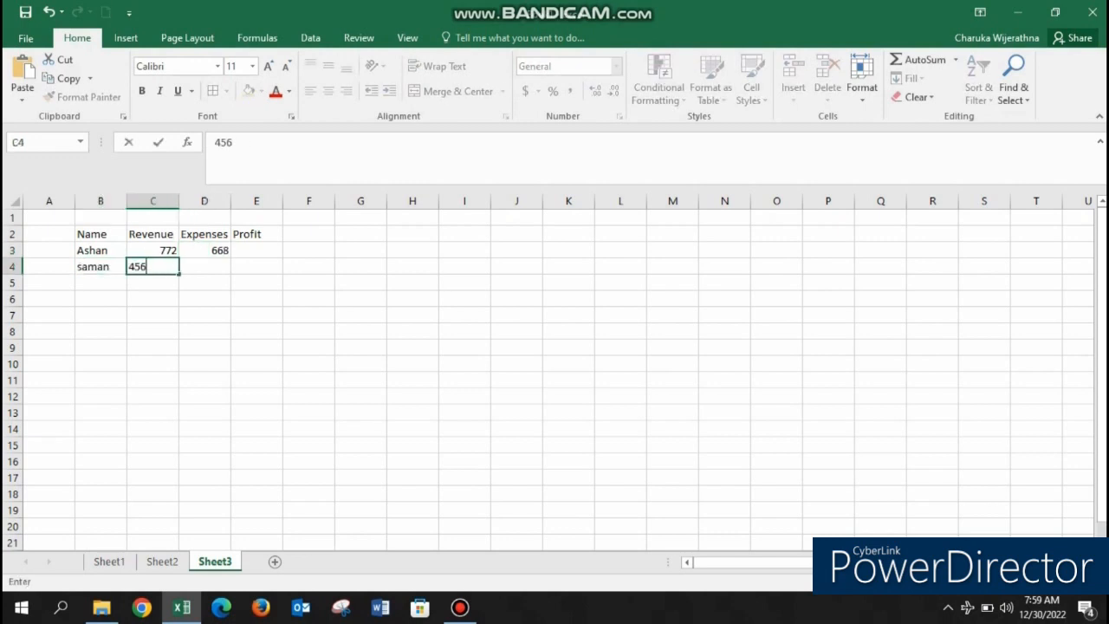
pyautogui.press('Tab')
pyautogui.write('223')
pyautogui.press('Return')
# Step: Fill row 5 with a third person's name, Revenue 964 and Expenses 512
pyautogui.write('kumara')
pyautogui.press('Tab')
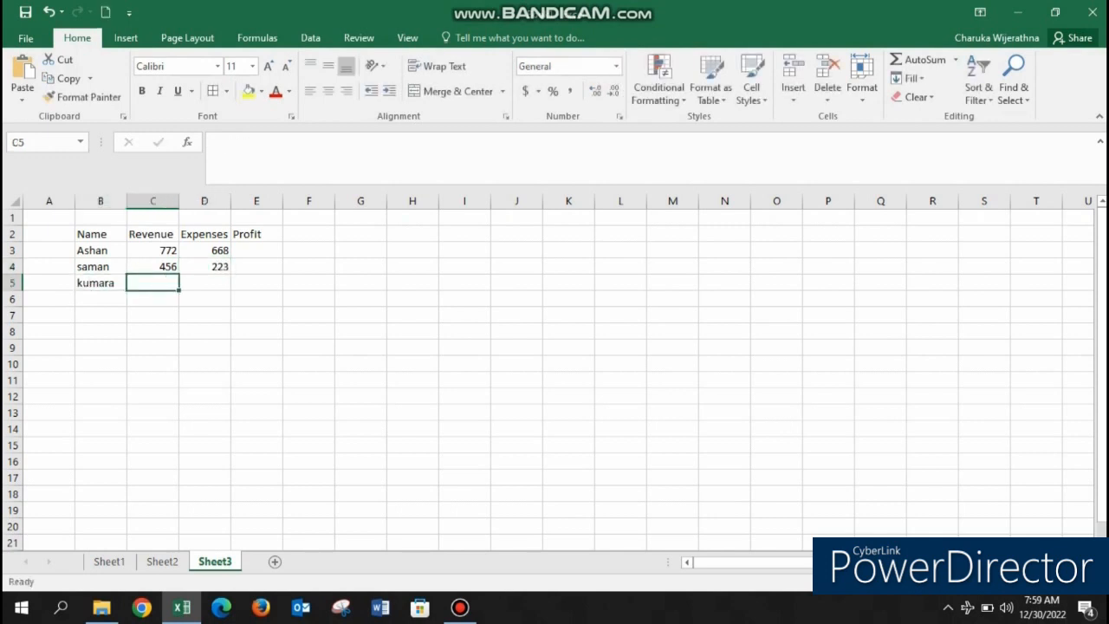
pyautogui.write('964')
pyautogui.press('Tab')
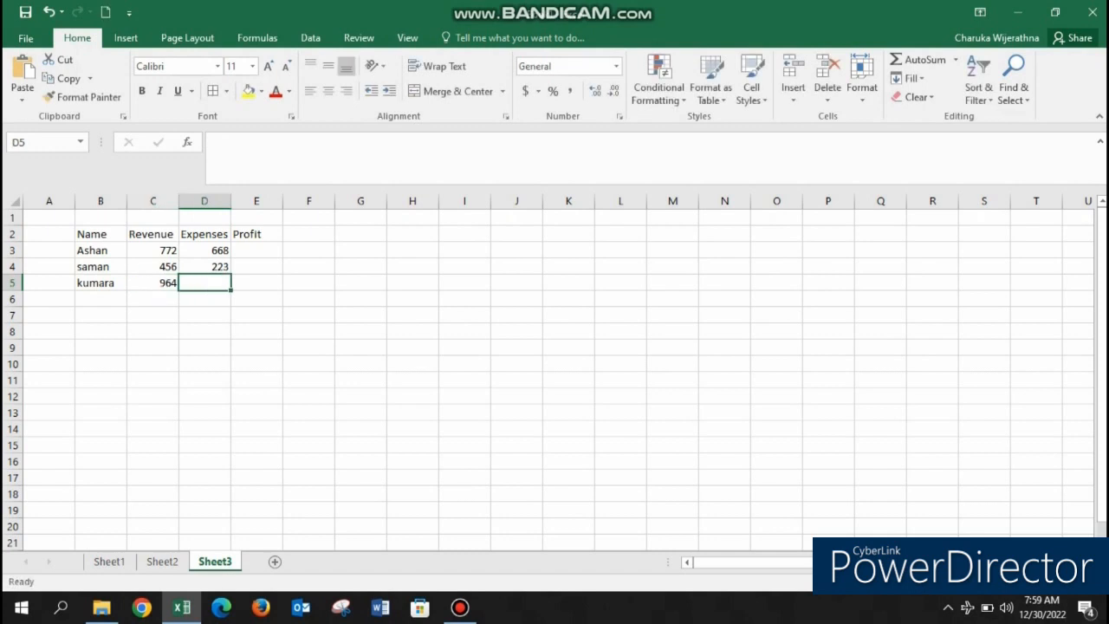
pyautogui.write('512')
pyautogui.press('Return')
# Step: Fill row 6 with a fourth person's name, Revenue 490 and Expenses 266, and select the first Profit cell, E3
pyautogui.write('araliya')
pyautogui.press('Tab')
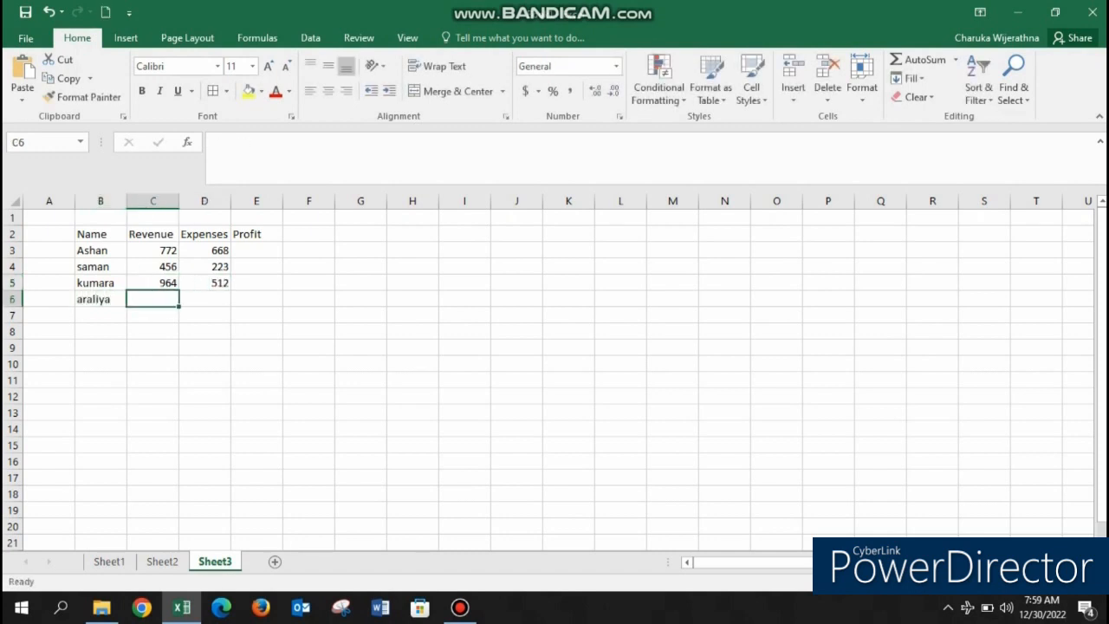
pyautogui.write('490')
pyautogui.press('Tab')
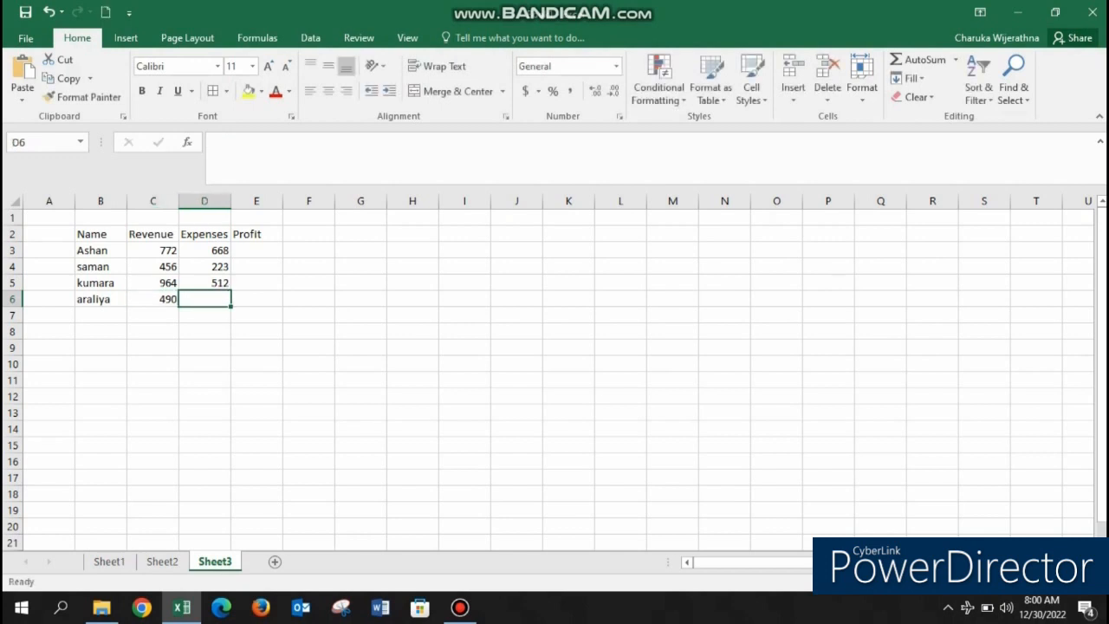
pyautogui.write('266')
pyautogui.press('Tab')
pyautogui.click(256, 250)
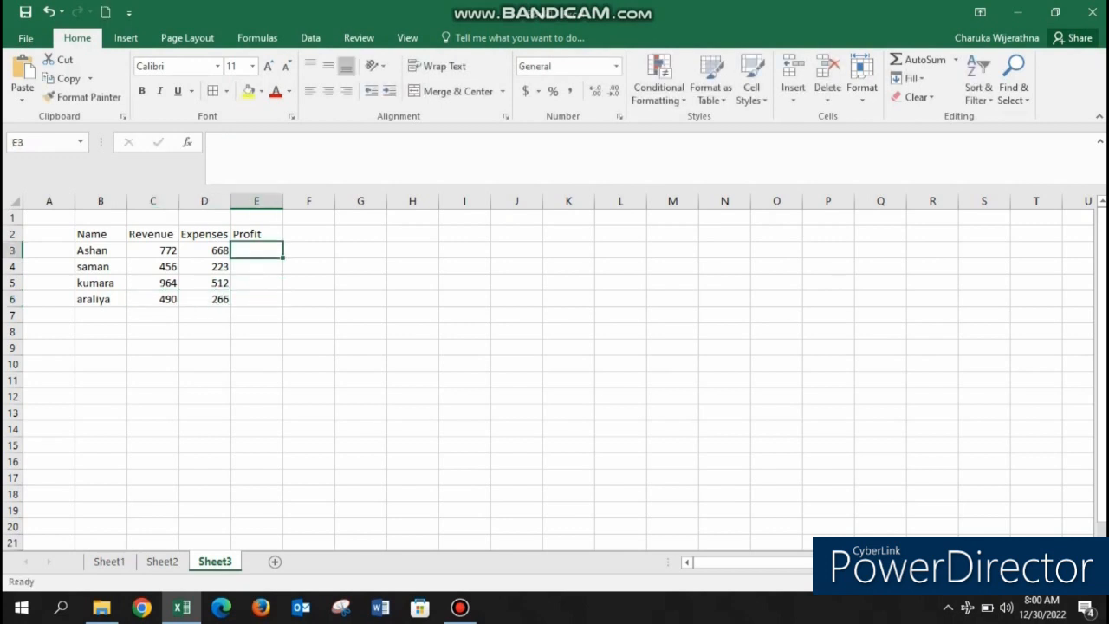
# Step: Undo the last two entries in row 6, re-enter Revenue 490 and Expenses 266, and select E3
pyautogui.hotkey('ctrl', 'z')
pyautogui.hotkey('ctrl', 'z')
pyautogui.write('490')
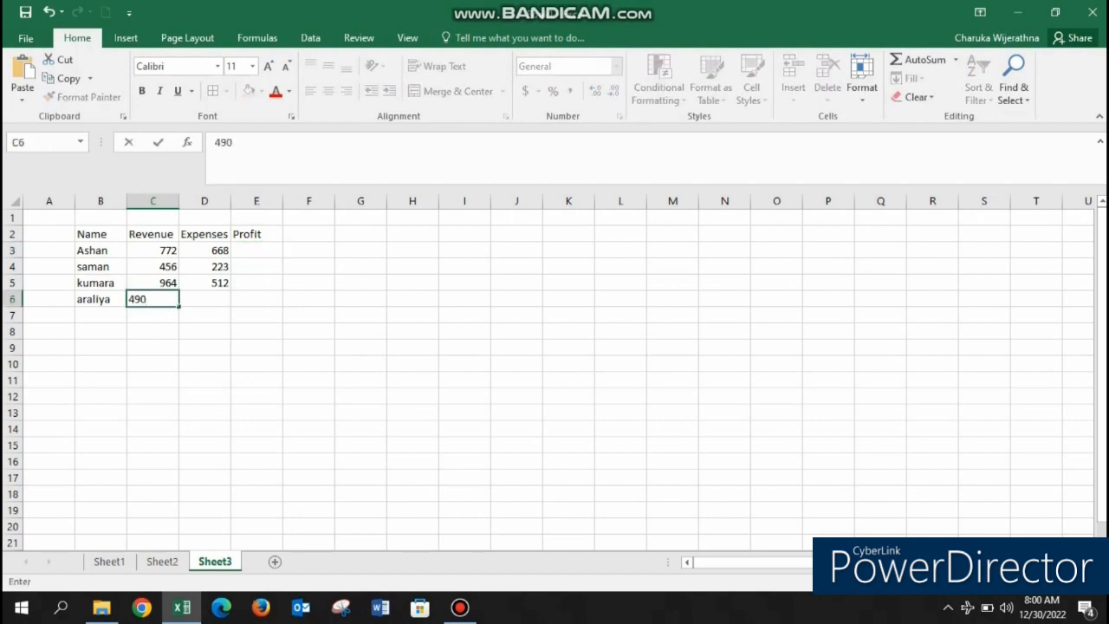
pyautogui.press('Tab')
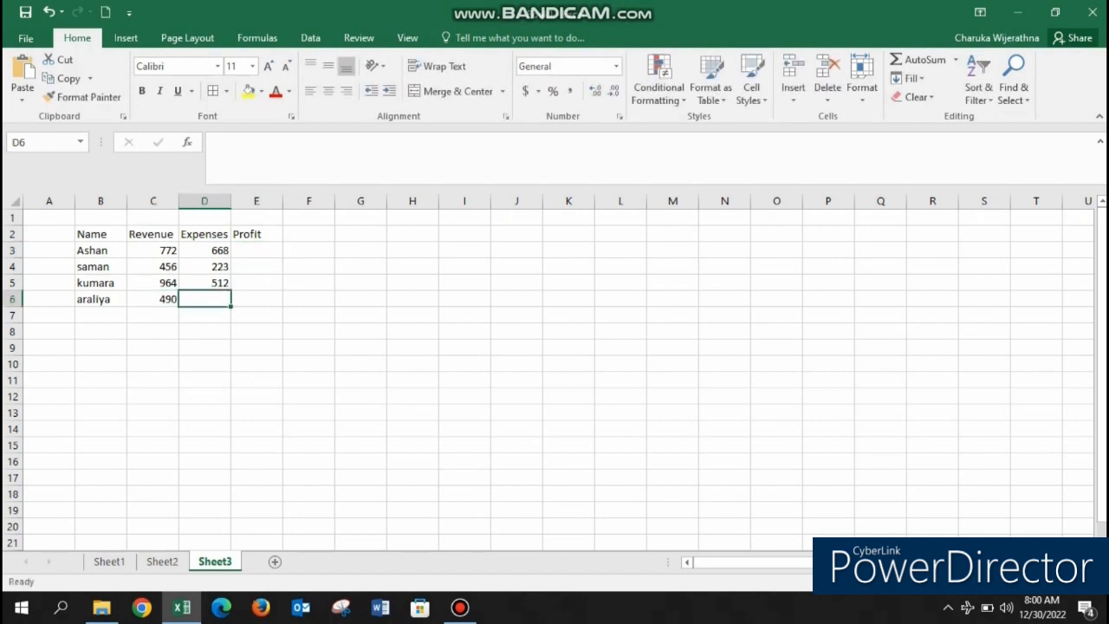
pyautogui.write('266')
pyautogui.press('Tab')
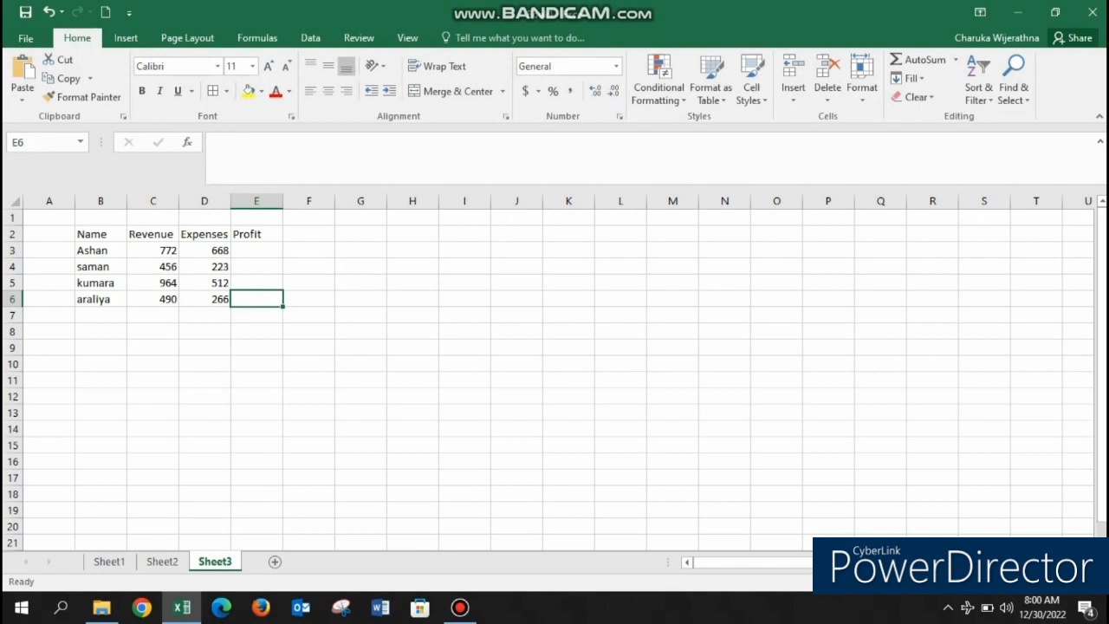
pyautogui.click(257, 250)
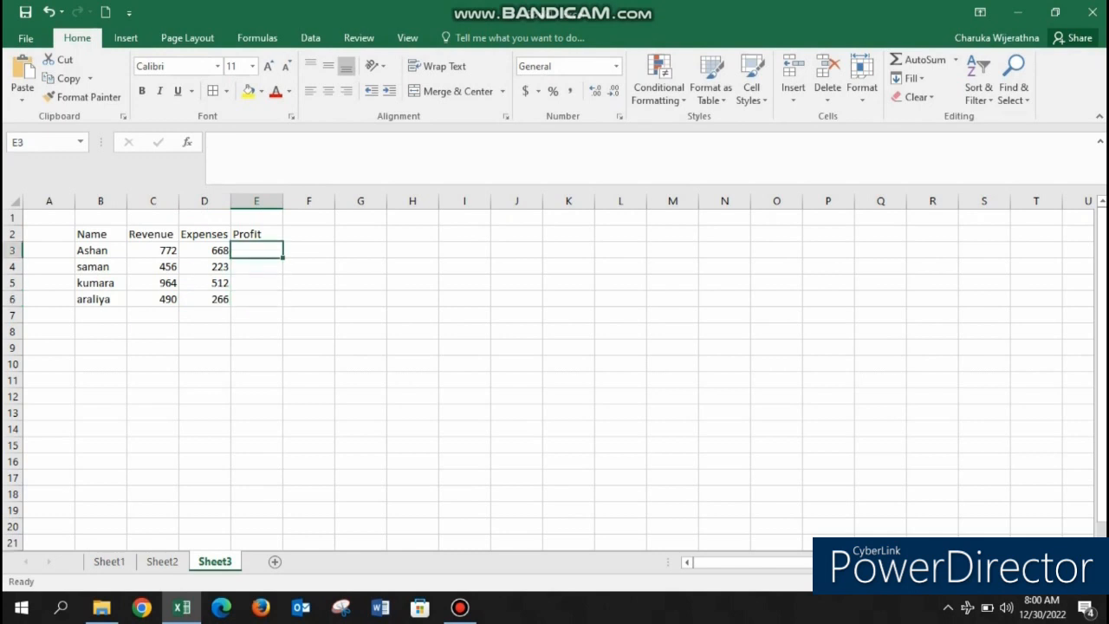
# Step: Calculate the first profit in E3 with =C3-D3 and fill the formula down to E6
pyautogui.write('=C3')
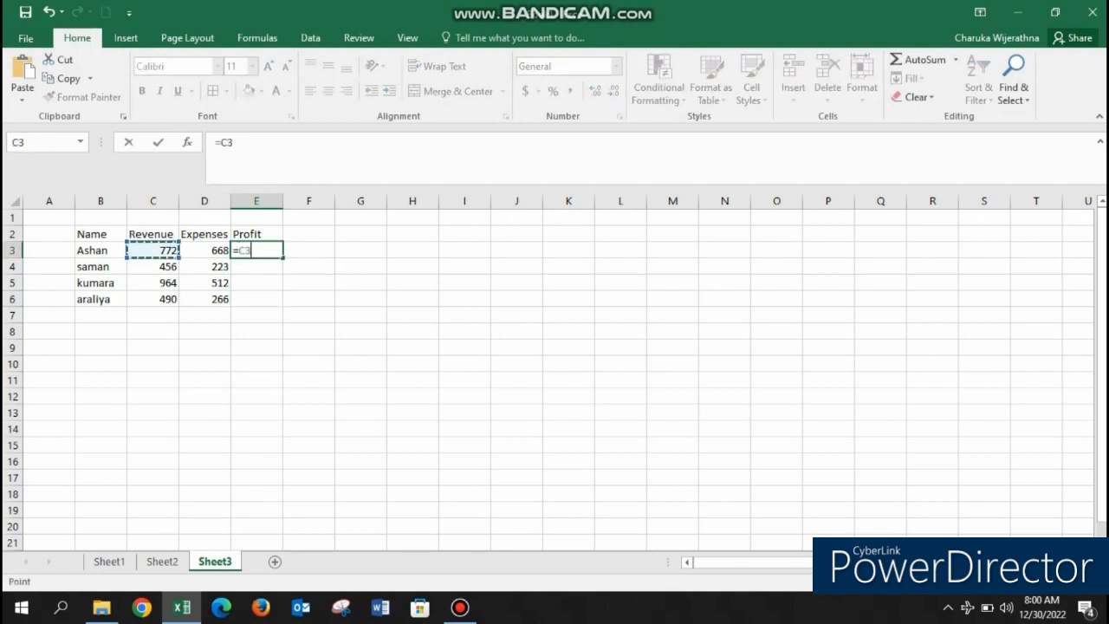
pyautogui.write('-D3')
pyautogui.press('Return')
pyautogui.press('Up')
pyautogui.moveTo(283, 259); pyautogui.dragTo(288, 310)
# Step: Highlight the Profit header in E2 with yellow fill and select E3
pyautogui.press('Up')
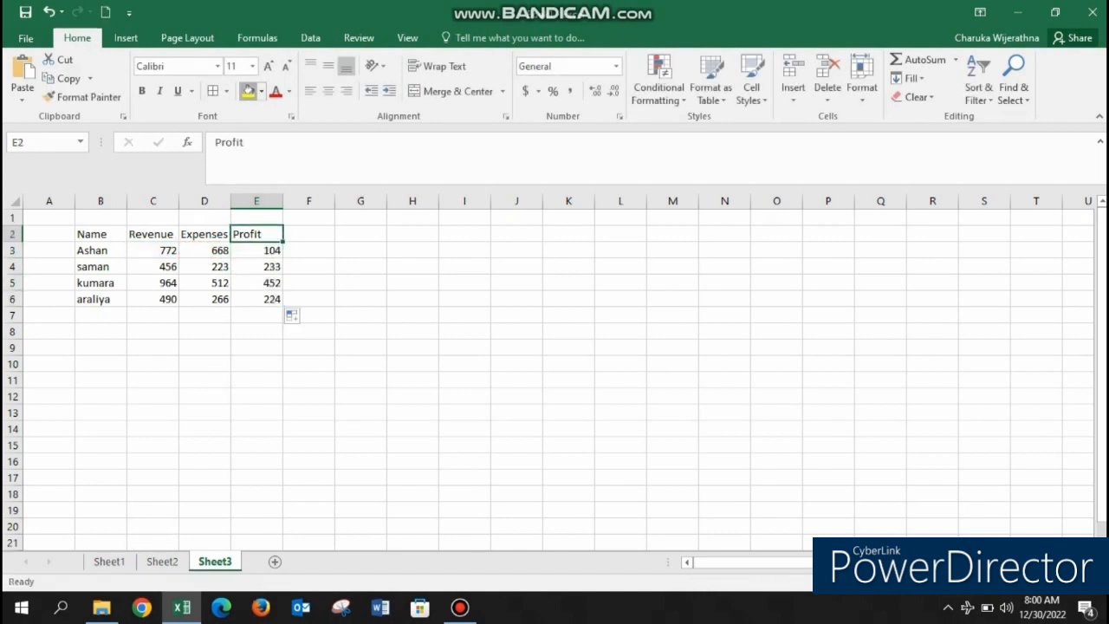
pyautogui.click(249, 91)
pyautogui.click(308, 267)
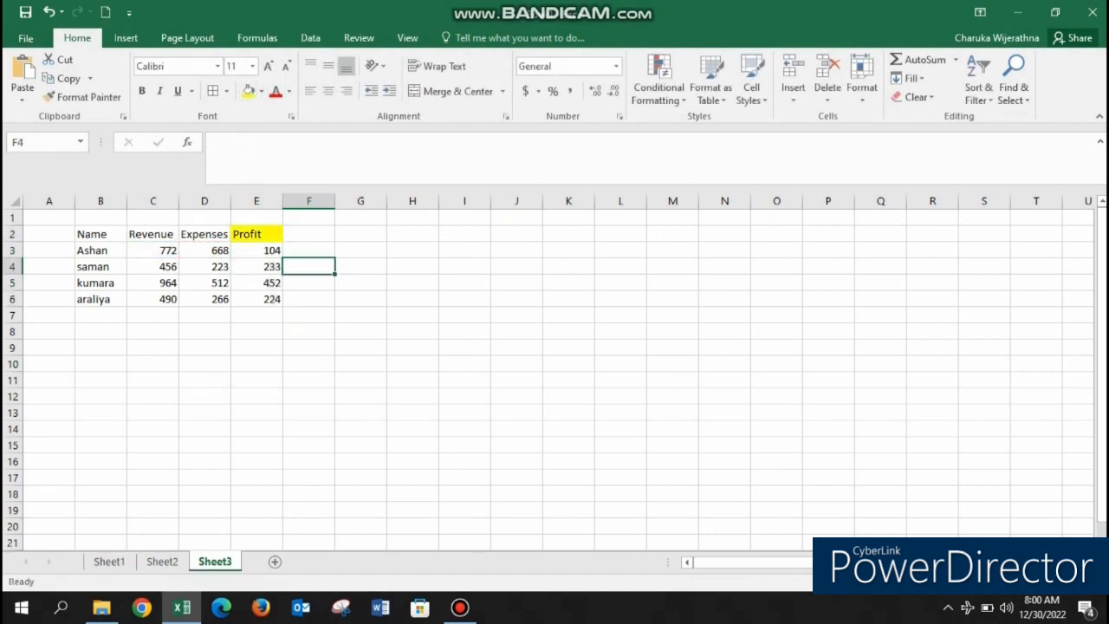
pyautogui.click(256, 251)
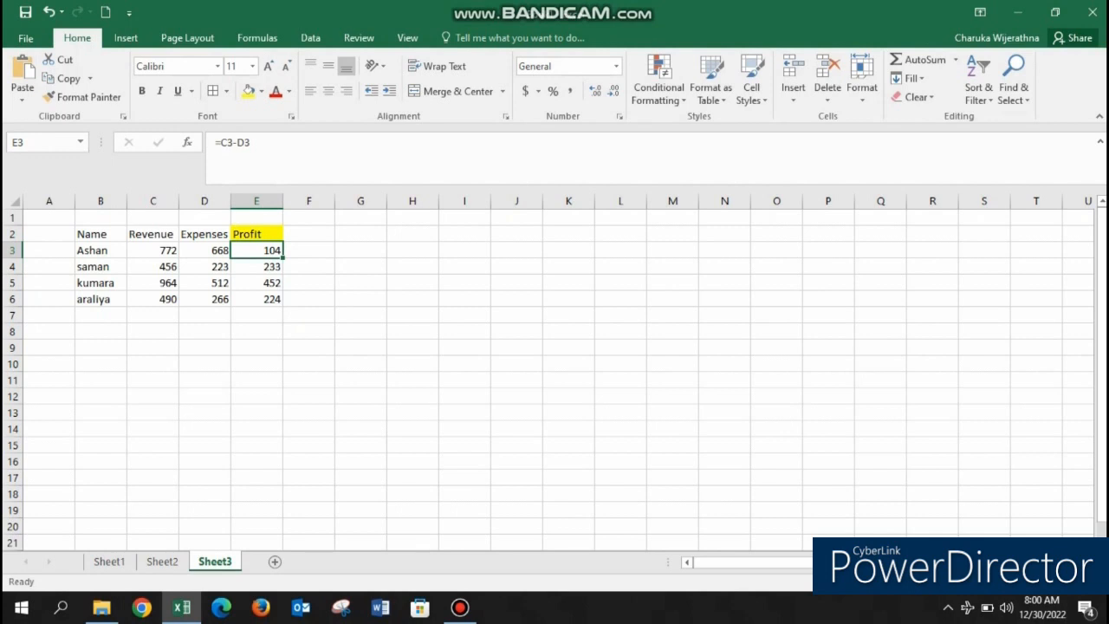
# Step: Fill row 7 with a fifth person's name, Revenue 549 and Expenses 555
pyautogui.click(100, 316)
pyautogui.write('sasidu')
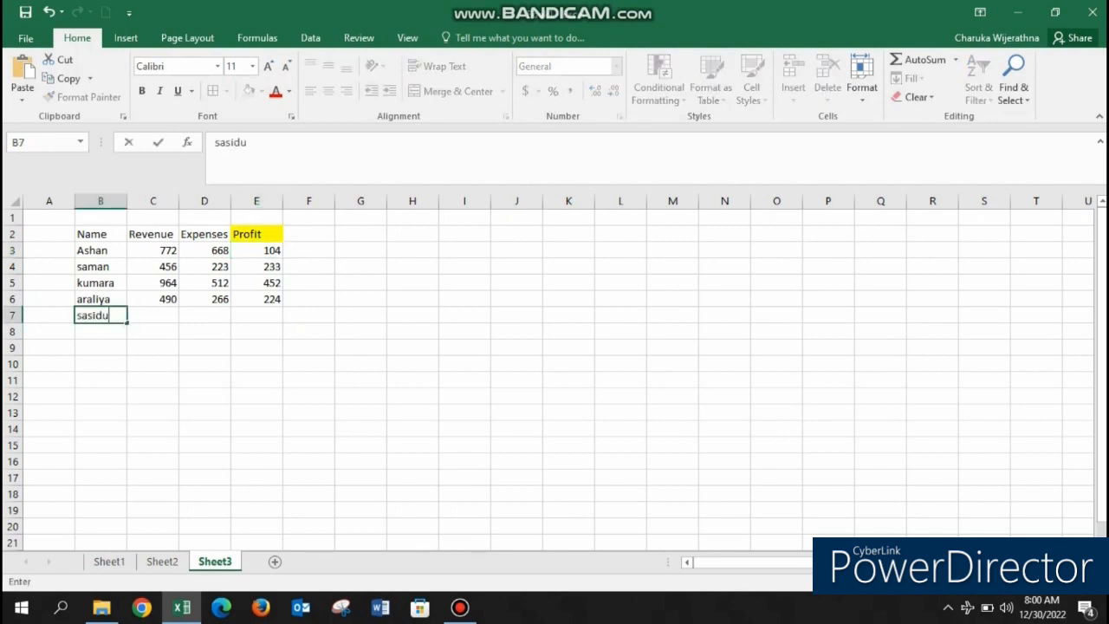
pyautogui.press('Tab')
pyautogui.write('549')
pyautogui.press('Tab')
pyautogui.write('555')
pyautogui.press('Tab')
pyautogui.press('Return')
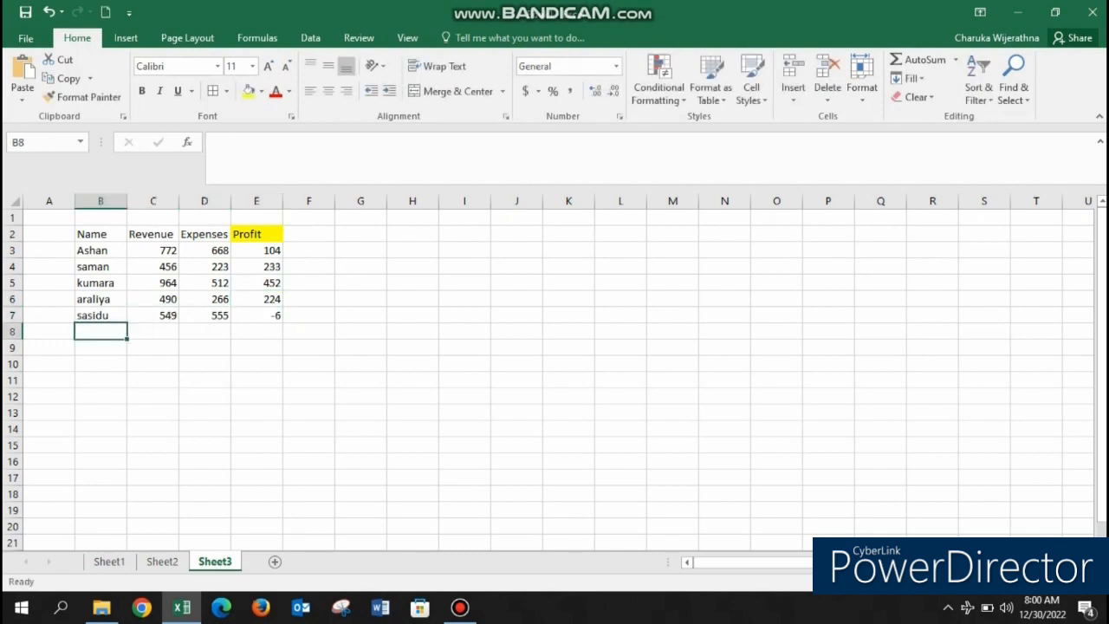
# Step: Fill row 8 with a sixth person's name, Revenue 166 and Expenses 211
pyautogui.write('anil')
pyautogui.press('Tab')
pyautogui.write('166')
pyautogui.press('Tab')
pyautogui.write('211')
pyautogui.press('Return')
pyautogui.press('Return')
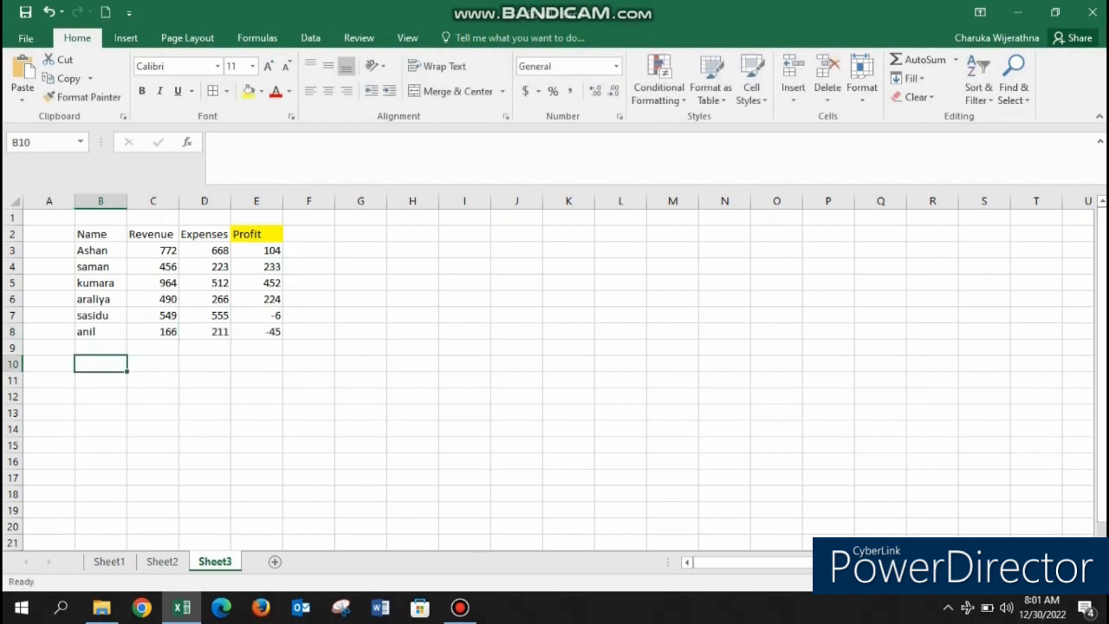
# Step: Fill row 9 with a seventh person's name, Revenue 850 and Expenses 360
pyautogui.press('Up')
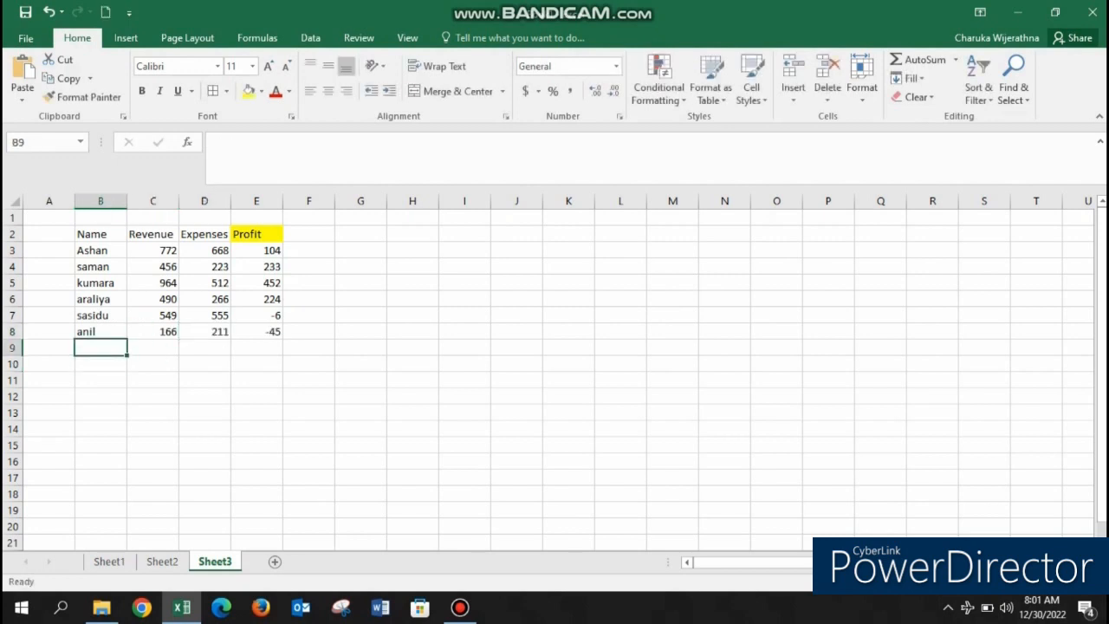
pyautogui.write('nimal')
pyautogui.press('Tab')
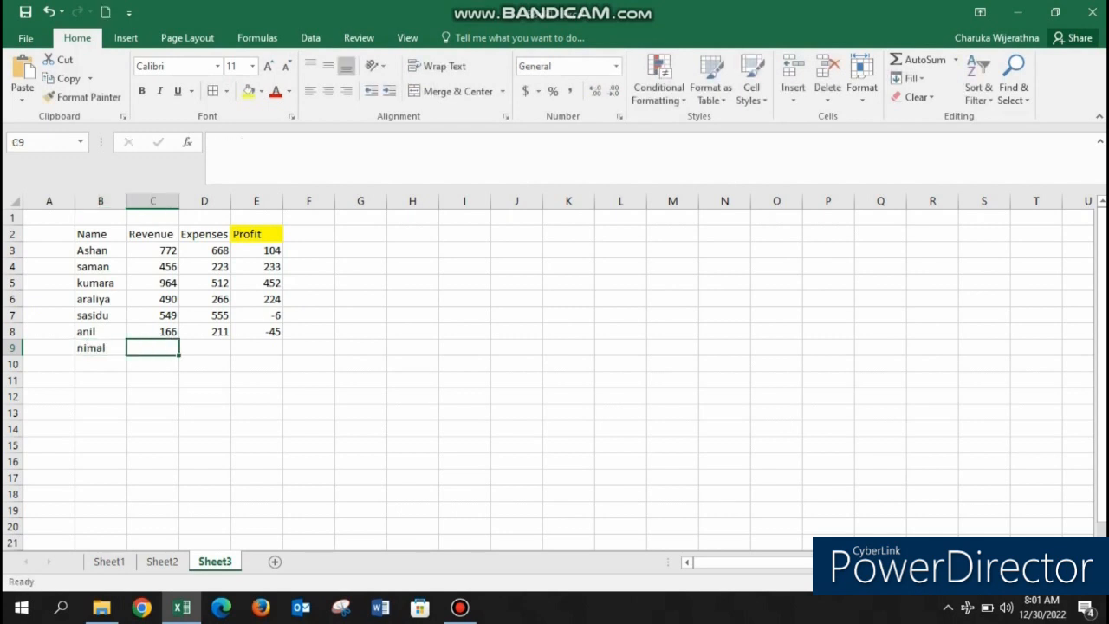
pyautogui.write('850')
pyautogui.press('Tab')
pyautogui.write('360')
pyautogui.click(360, 380)
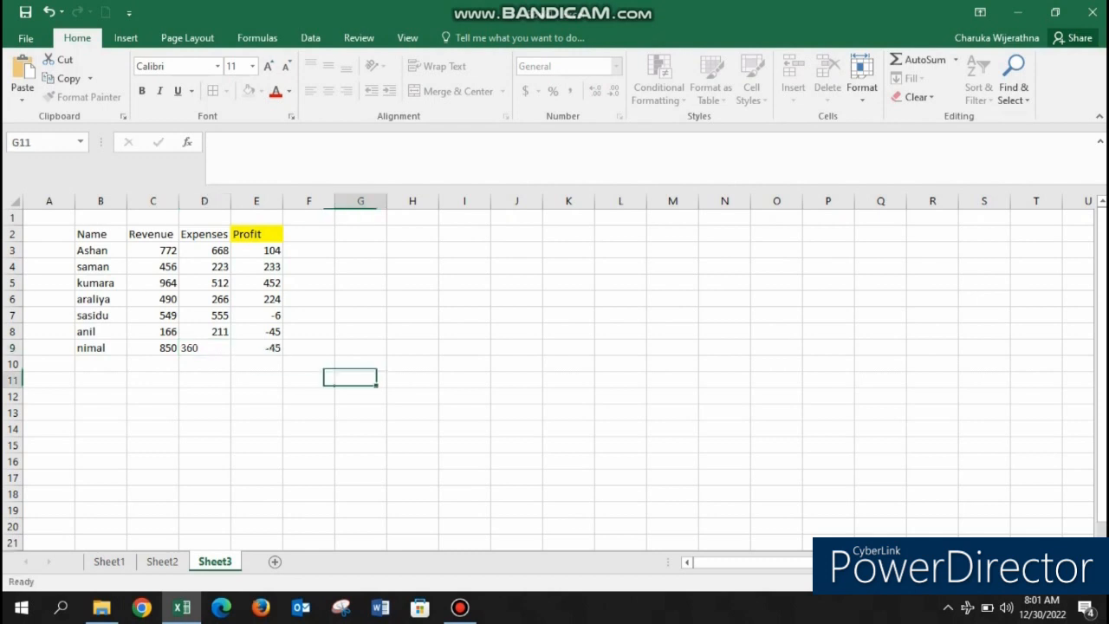
pyautogui.moveTo(257, 234); pyautogui.dragTo(257, 347)
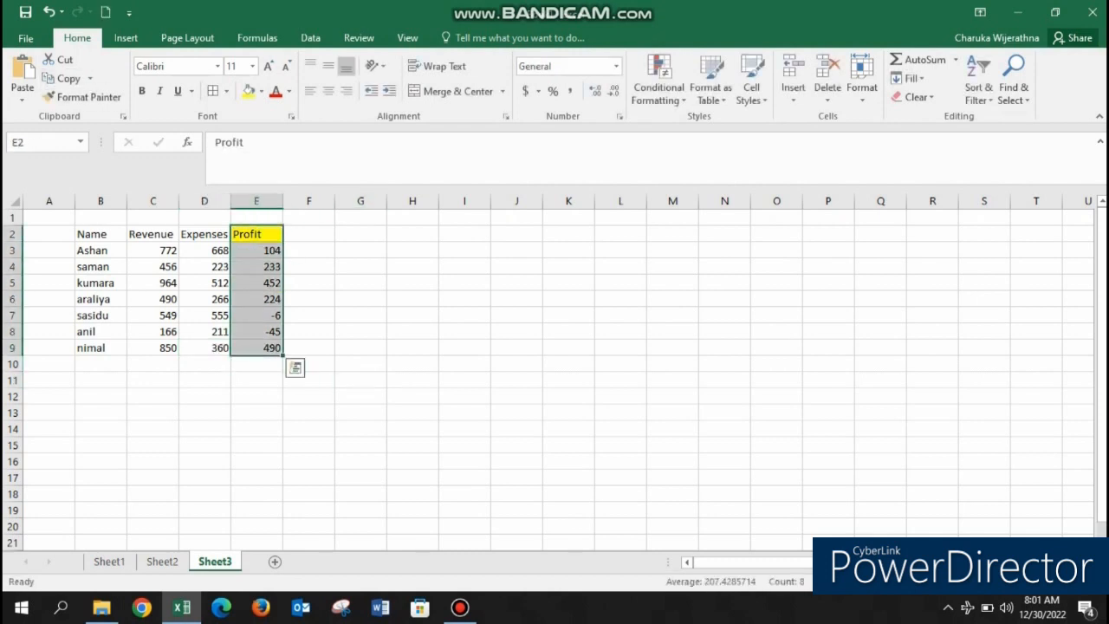
pyautogui.click(360, 282)
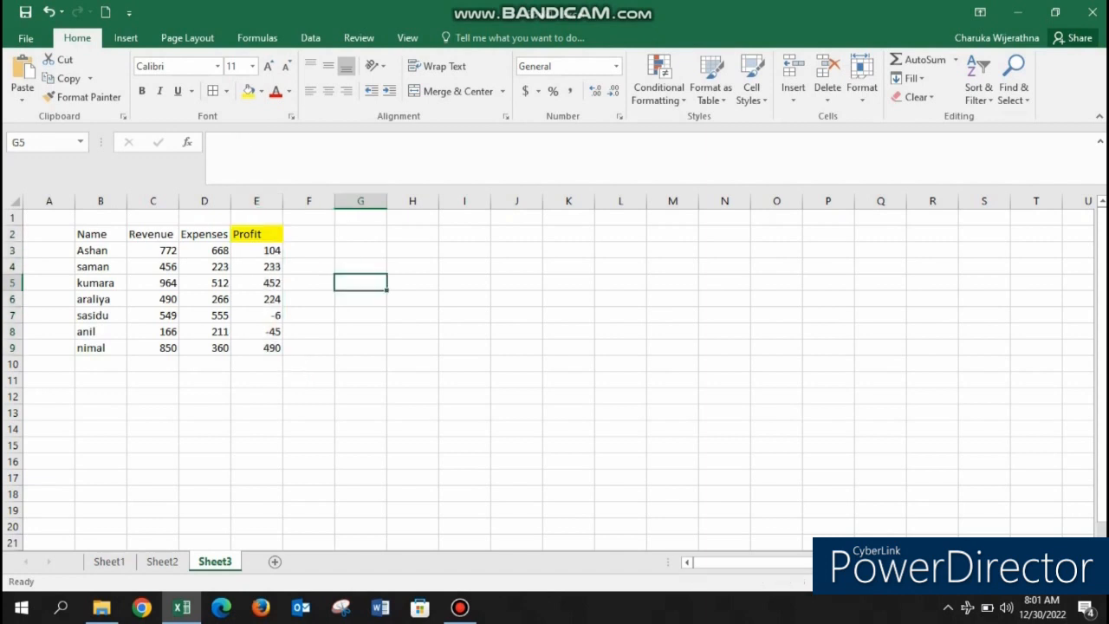
pyautogui.hotkey('ctrl', '1')
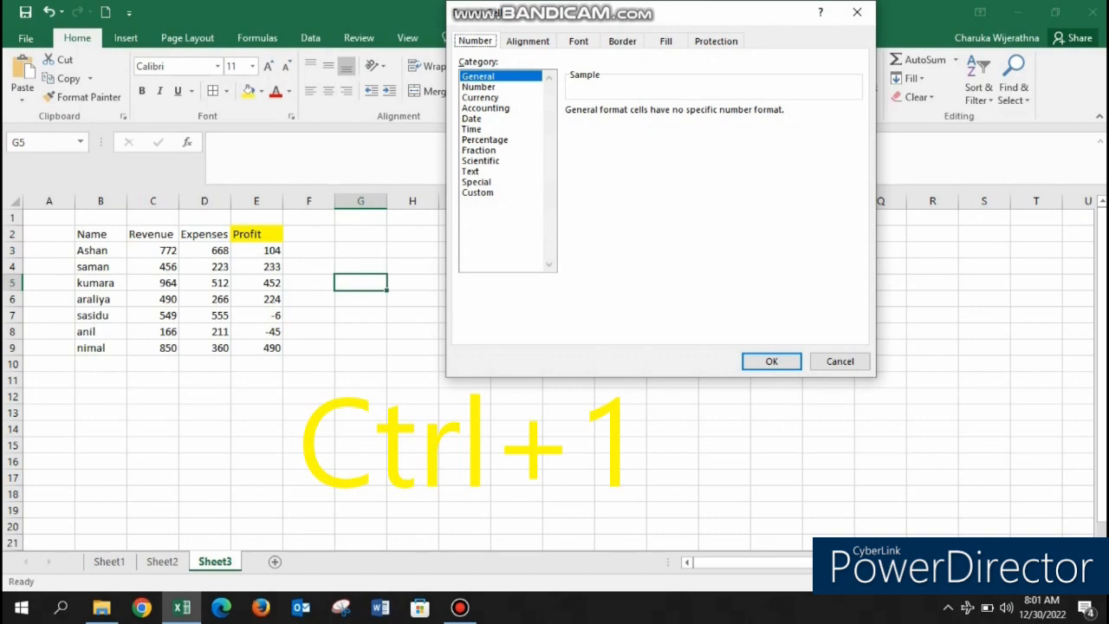
pyautogui.moveTo(668, 12); pyautogui.dragTo(445, 184)
pyautogui.click(633, 184)
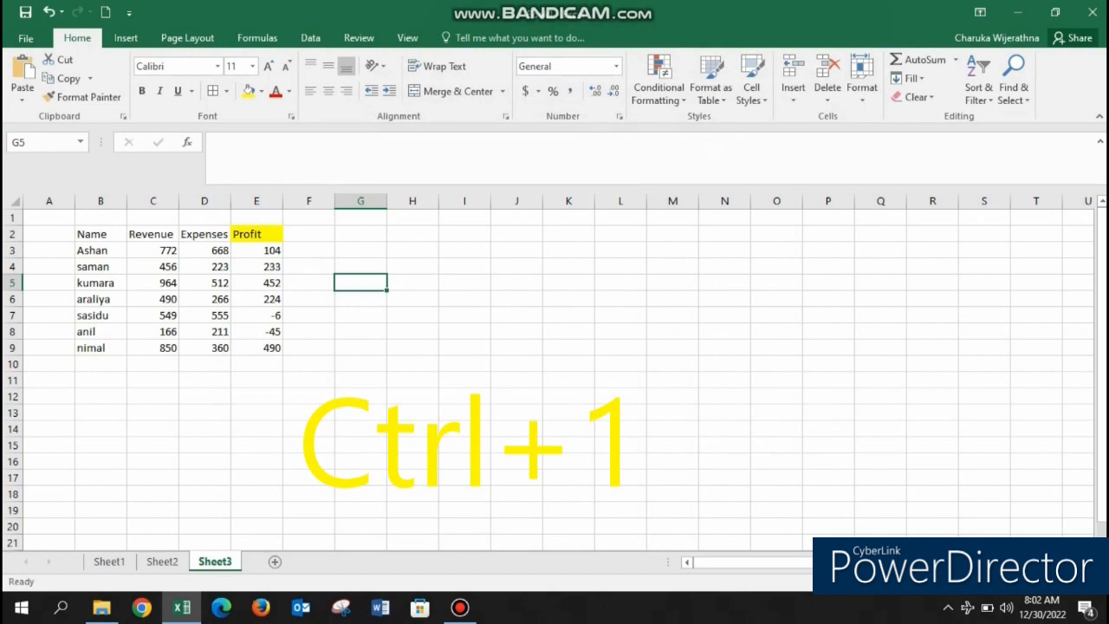
# Step: Enter the note Ctrl+1 in cell G5 and give the cell a yellow fill
pyautogui.write('Ctr')
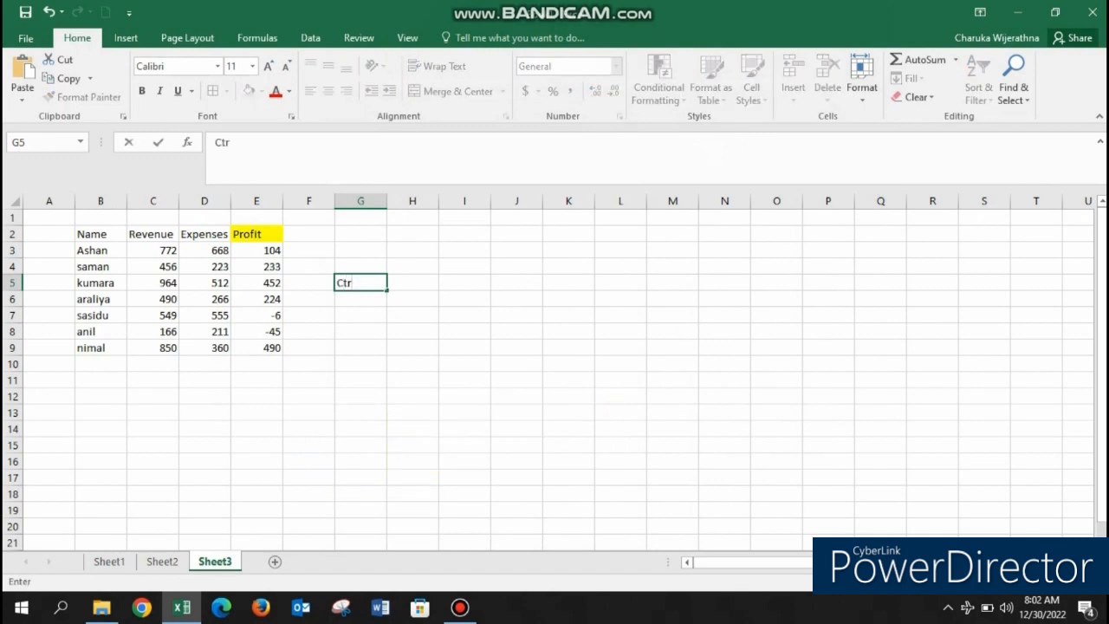
pyautogui.write('l+1')
pyautogui.click(412, 298)
pyautogui.click(360, 283)
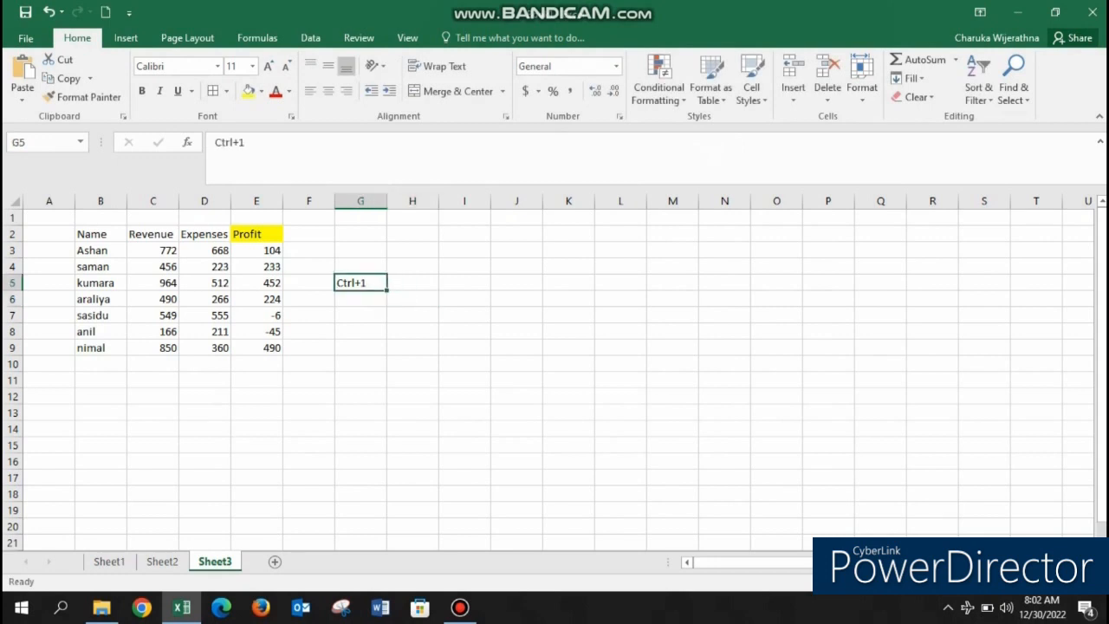
pyautogui.click(249, 91)
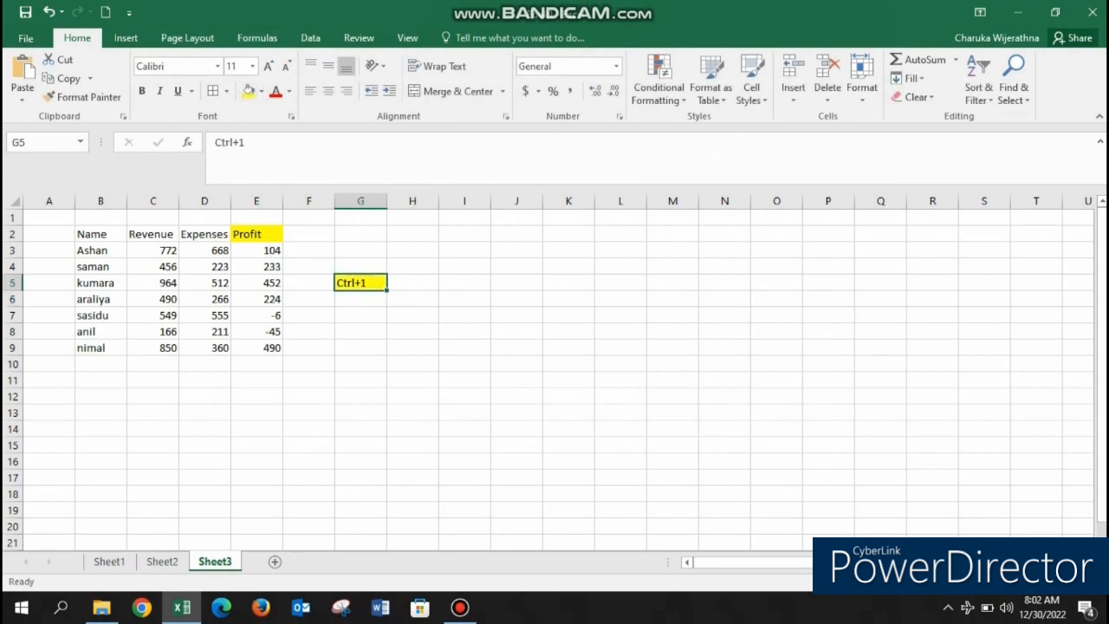
# Step: Select the Profit values in E3:E9
pyautogui.click(256, 250)
pyautogui.moveTo(256, 251); pyautogui.dragTo(257, 347)
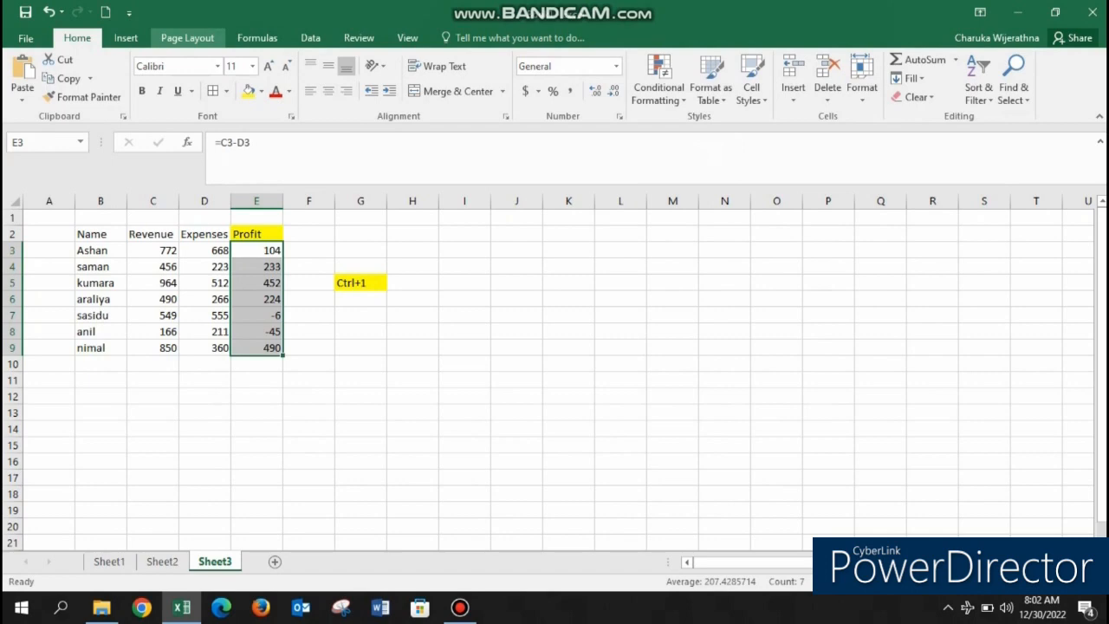
pyautogui.click(310, 37)
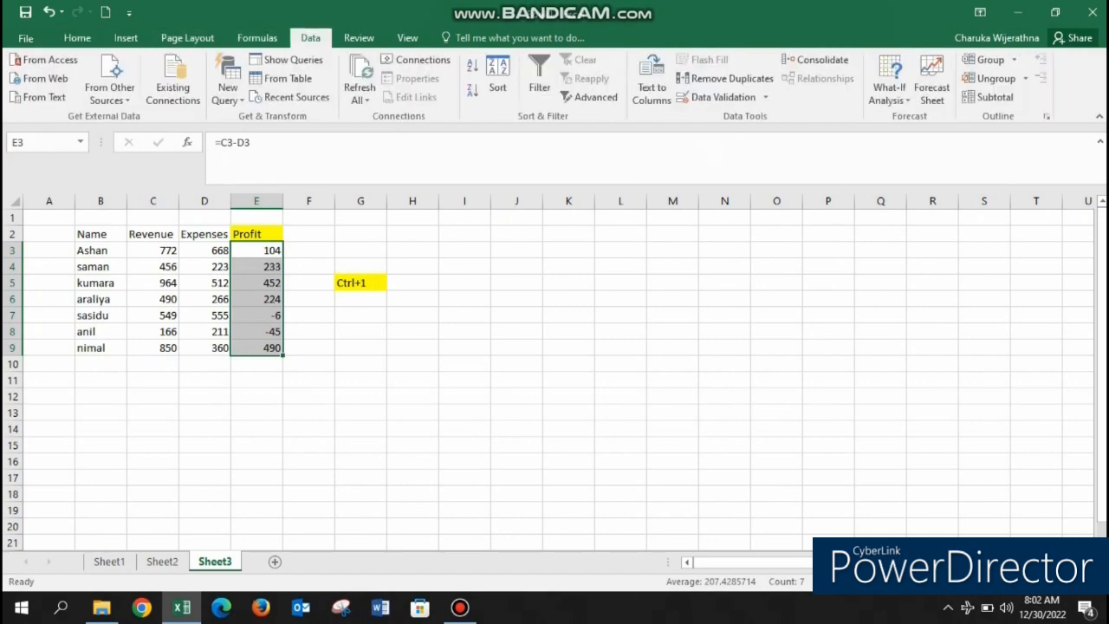
pyautogui.click(77, 37)
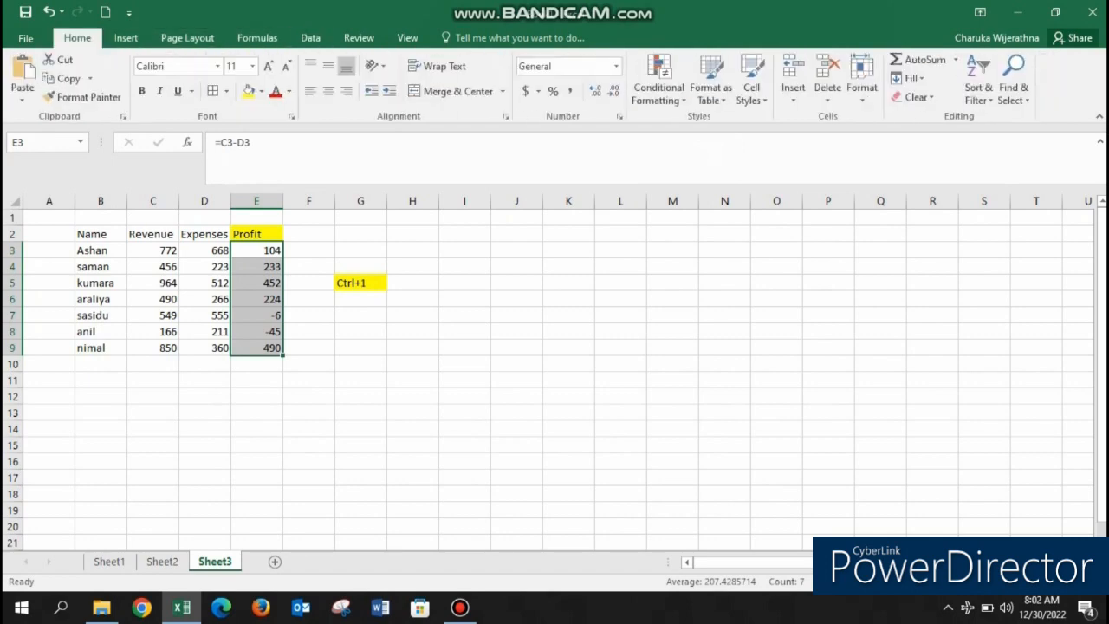
pyautogui.click(616, 66)
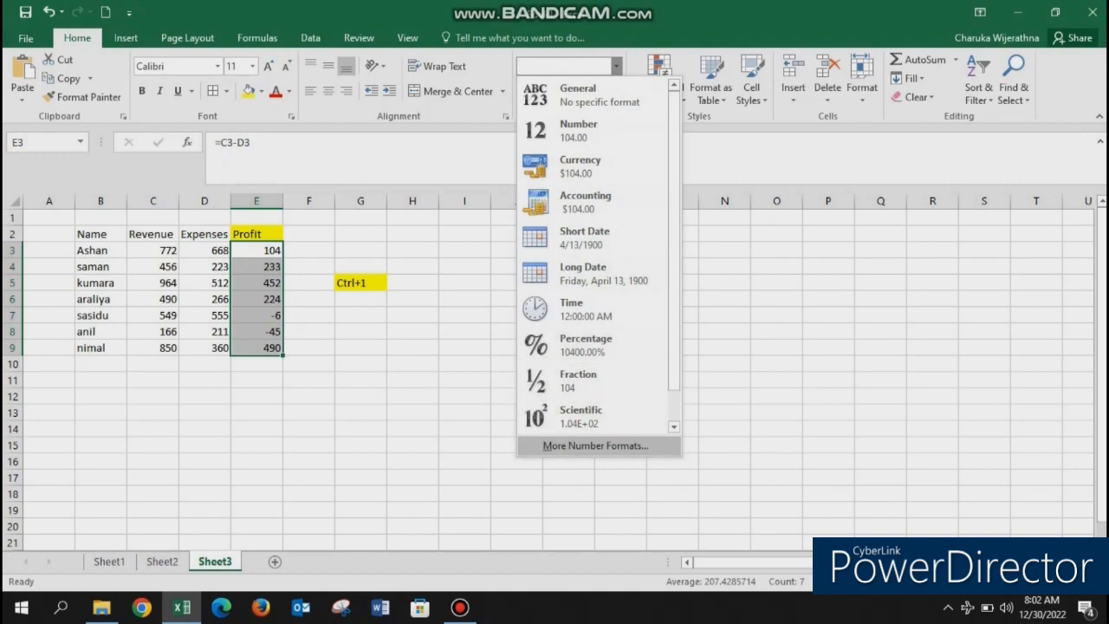
pyautogui.click(596, 445)
pyautogui.moveTo(330, 192); pyautogui.dragTo(461, 91)
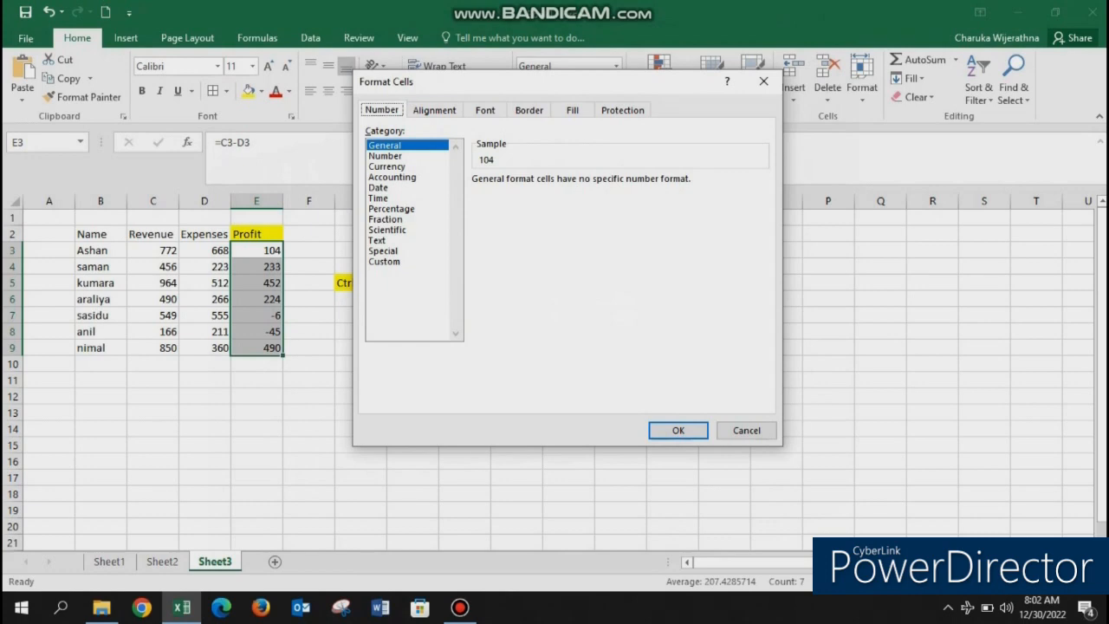
pyautogui.click(764, 80)
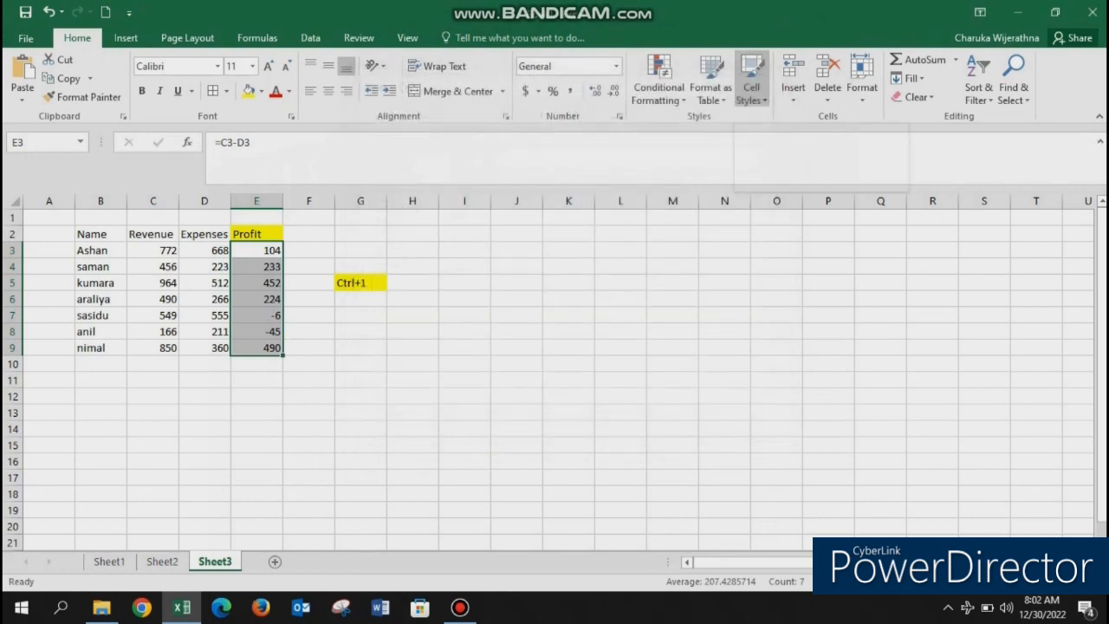
# Step: Start a custom number format for the selected Profit values with the code [color 10]0
pyautogui.hotkey('ctrl', '1')
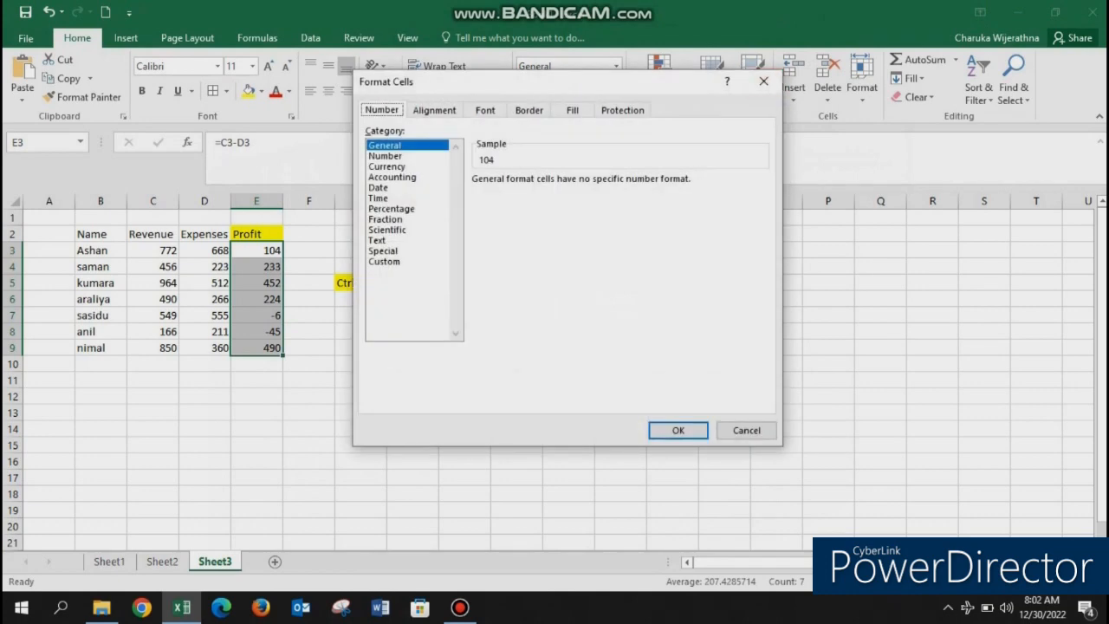
pyautogui.click(385, 261)
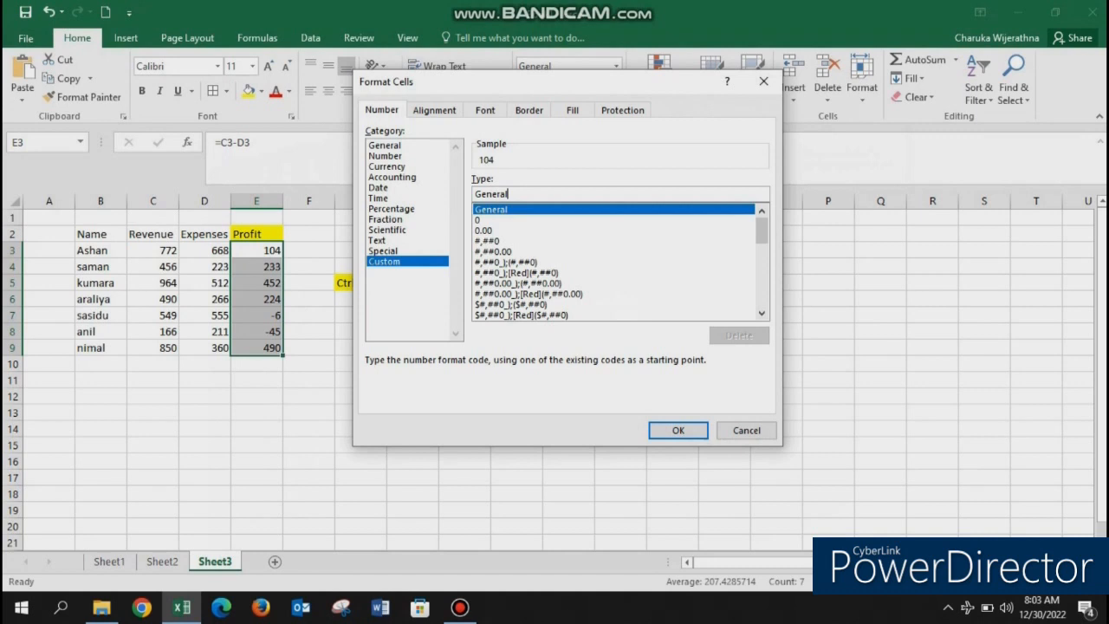
pyautogui.doubleClick(491, 194)
pyautogui.write('[')
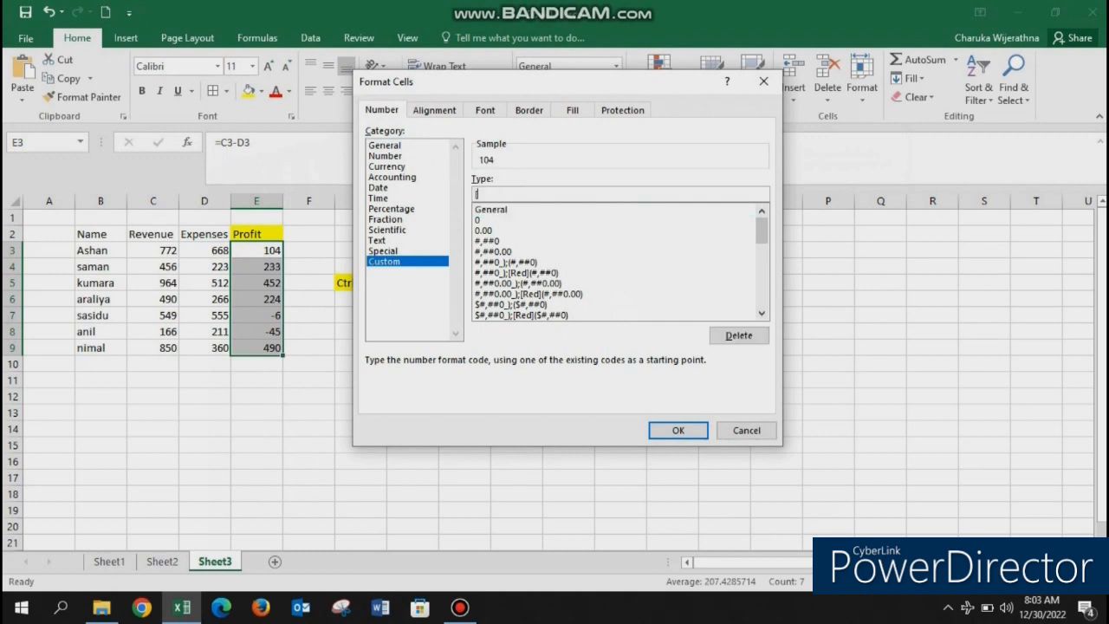
pyautogui.write('color')
pyautogui.write('10]0')
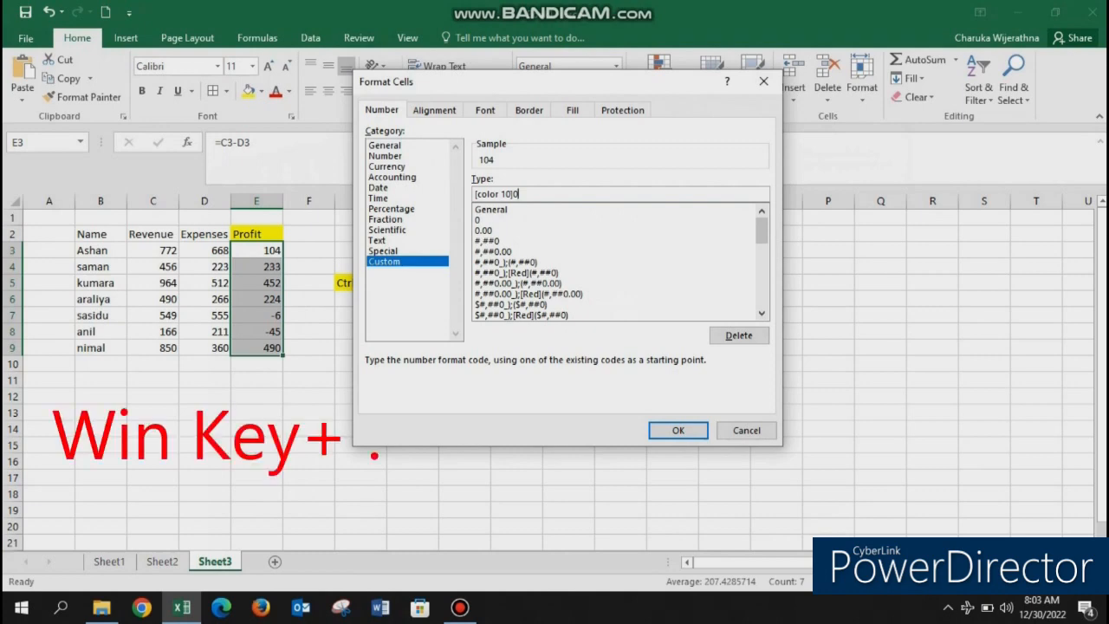
# Step: Append a thumbs-up emoji and a semicolon to the positive section of the custom format code
pyautogui.press('super+period')
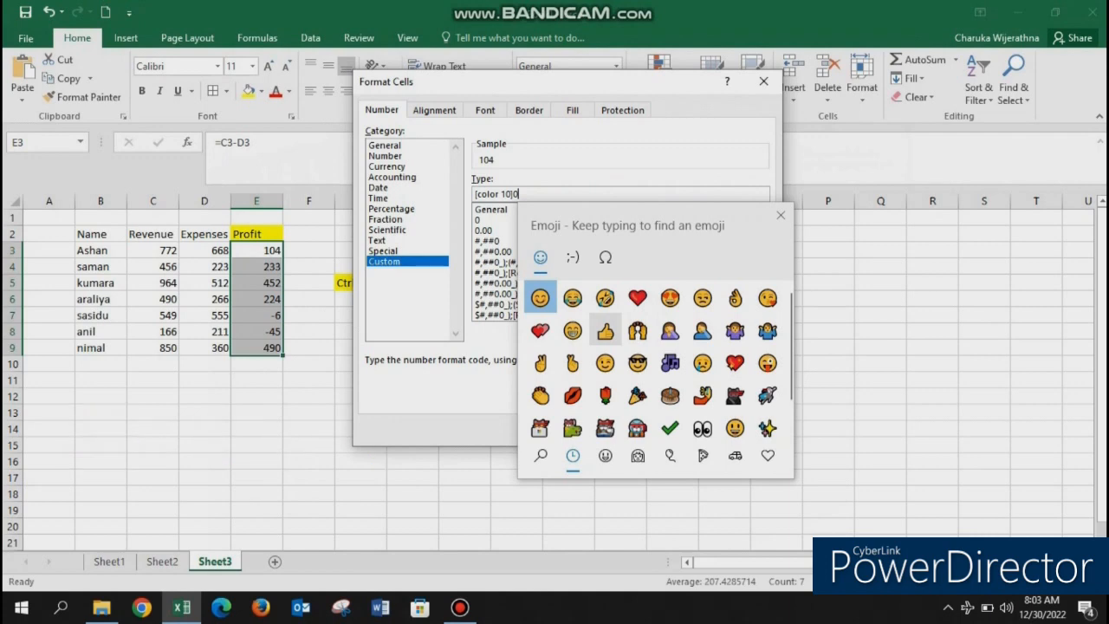
pyautogui.click(604, 330)
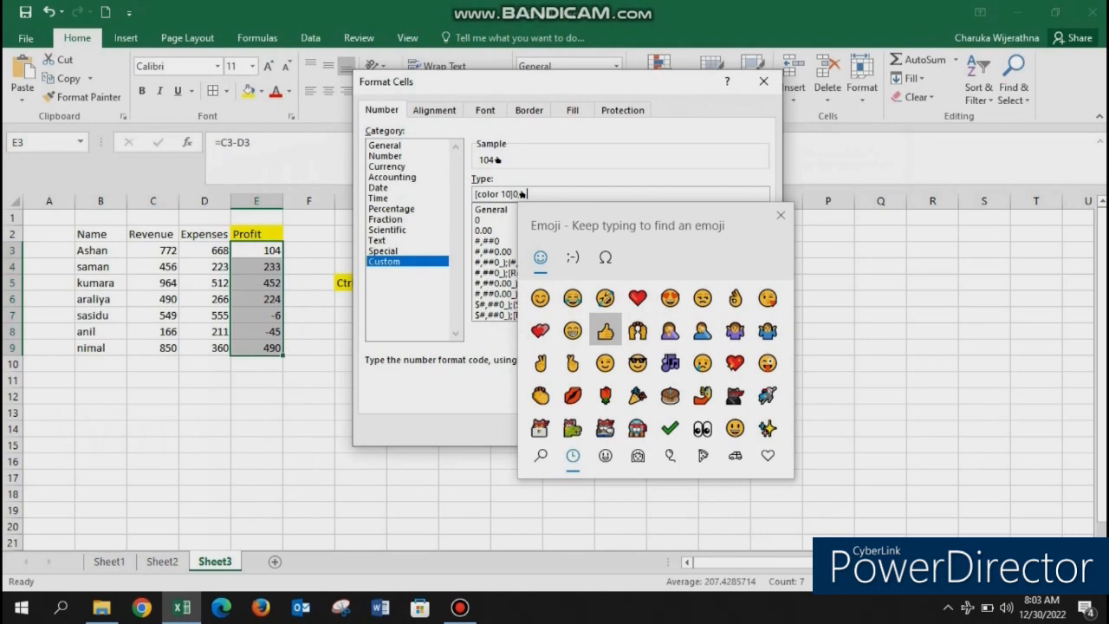
pyautogui.write(';')
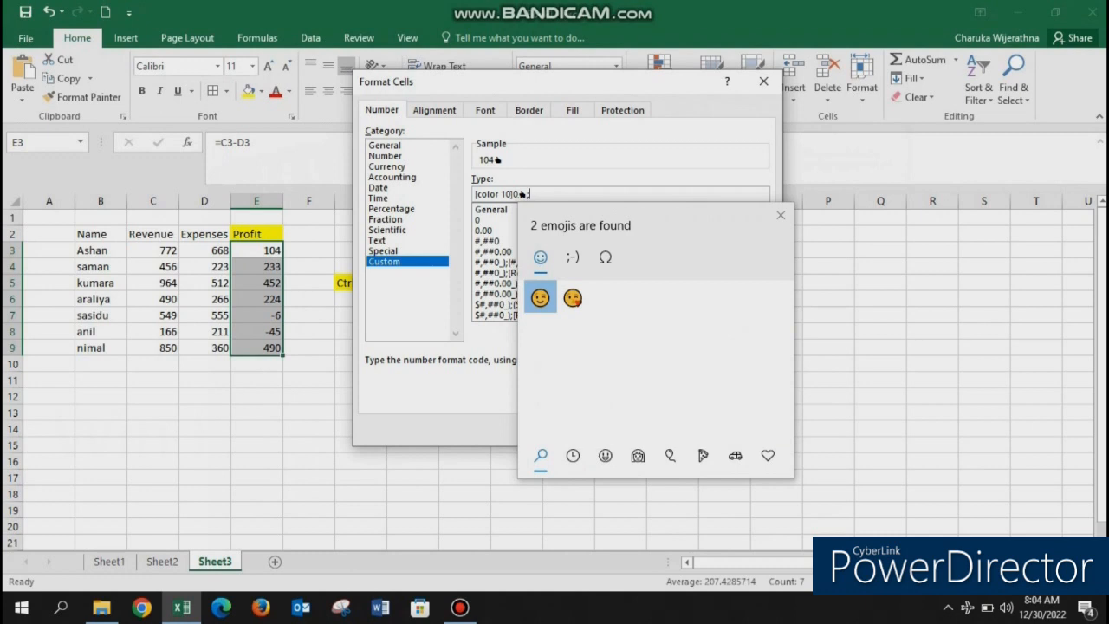
# Step: Add the negative-number section [color 3]-0 to the custom format code
pyautogui.write(']')
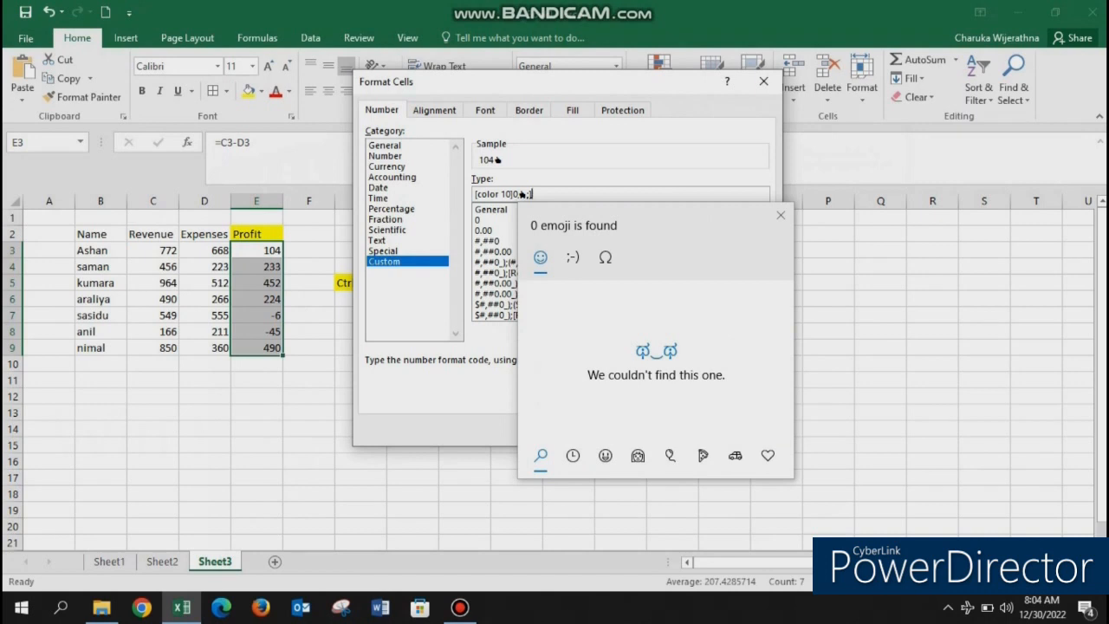
pyautogui.press('BackSpace')
pyautogui.write('[color 3')
pyautogui.write(']-0')
pyautogui.write('th')
pyautogui.write('umb')
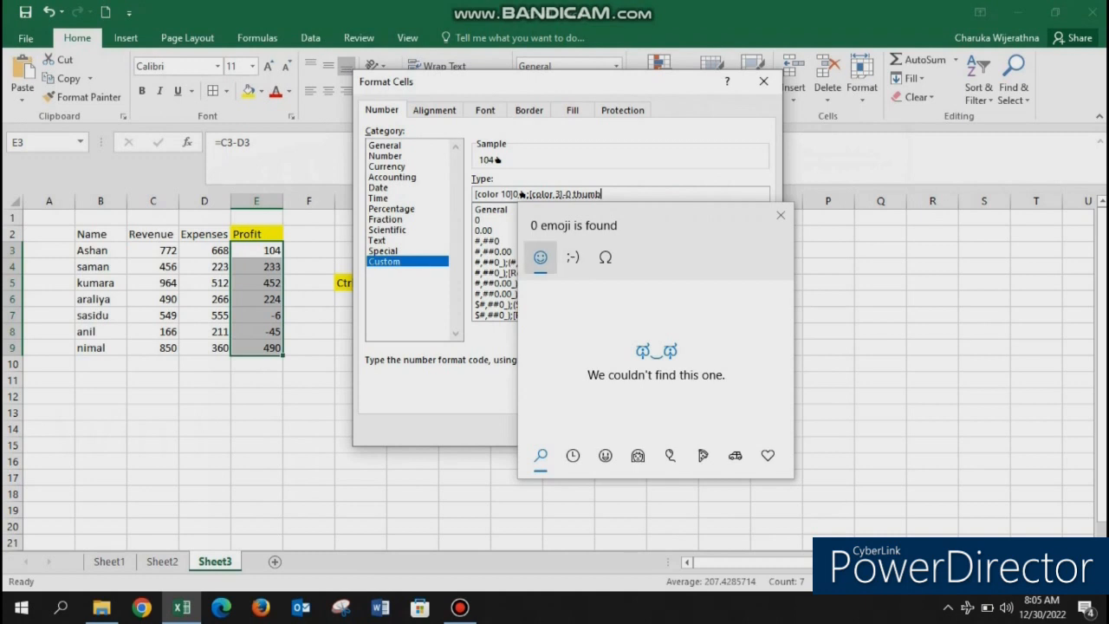
pyautogui.click(573, 257)
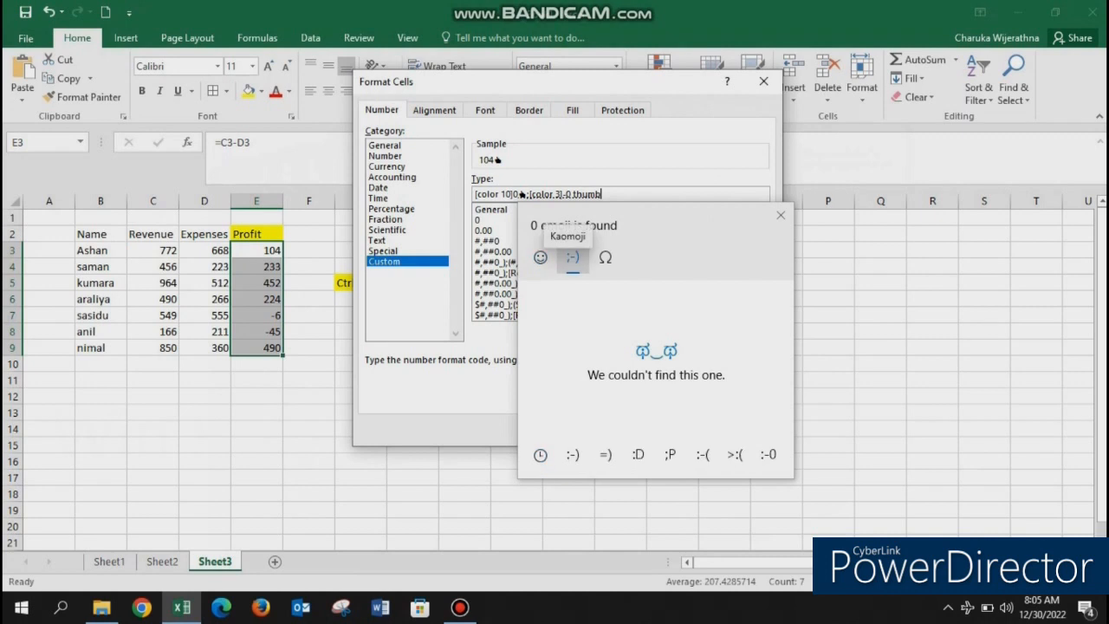
pyautogui.click(605, 257)
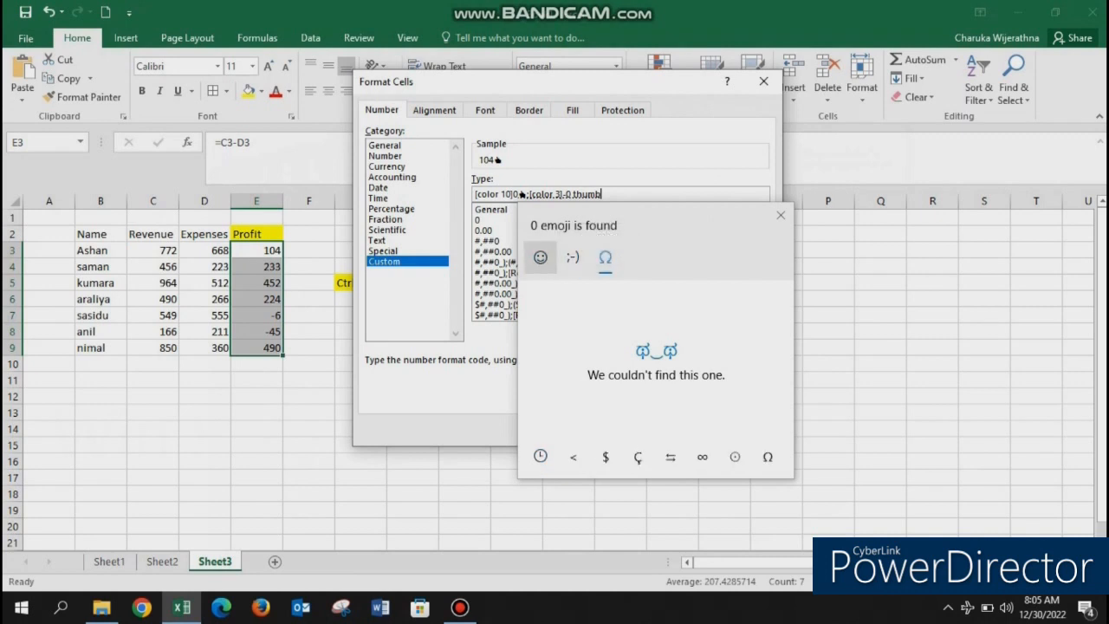
pyautogui.click(540, 258)
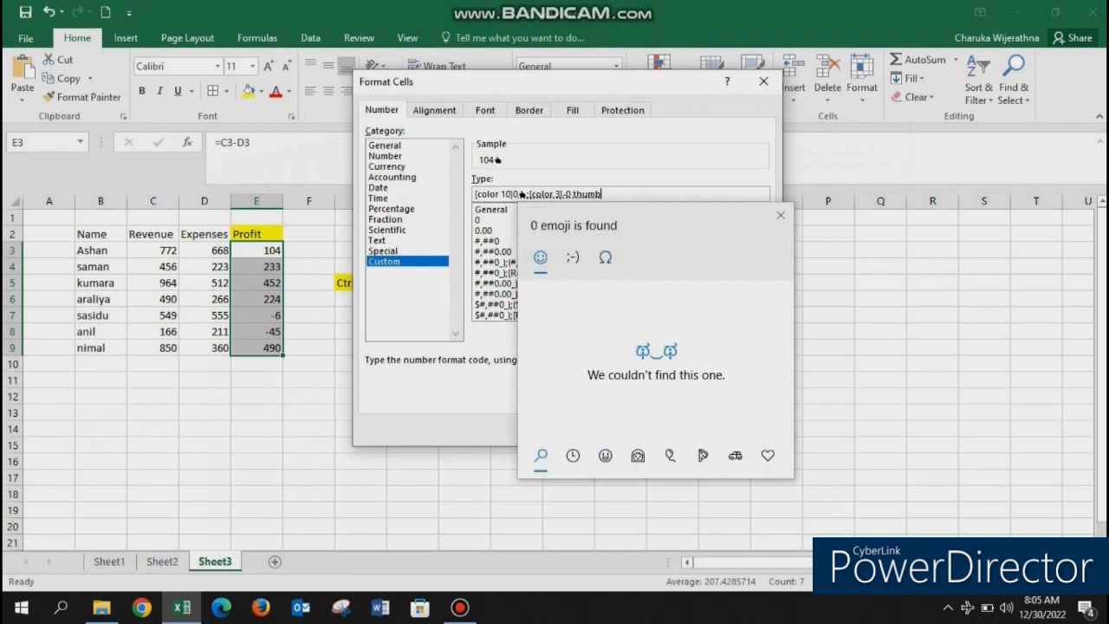
pyautogui.press('Escape')
pyautogui.hotkey('shift', 'Left')
pyautogui.hotkey('shift', 'Left')
pyautogui.hotkey('shift', 'Left')
pyautogui.hotkey('shift', 'Left')
pyautogui.hotkey('shift', 'Left')
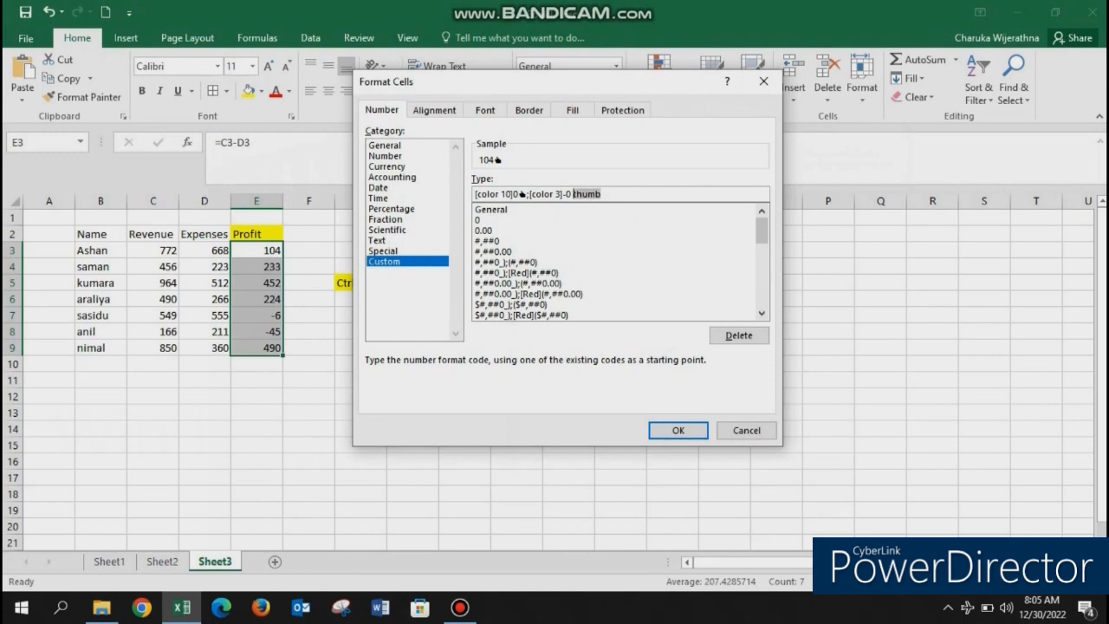
pyautogui.press('BackSpace')
# Step: Append a thumbs-down emoji to the negative section of the custom format code and apply the format to the Profit values
pyautogui.press('super+period')
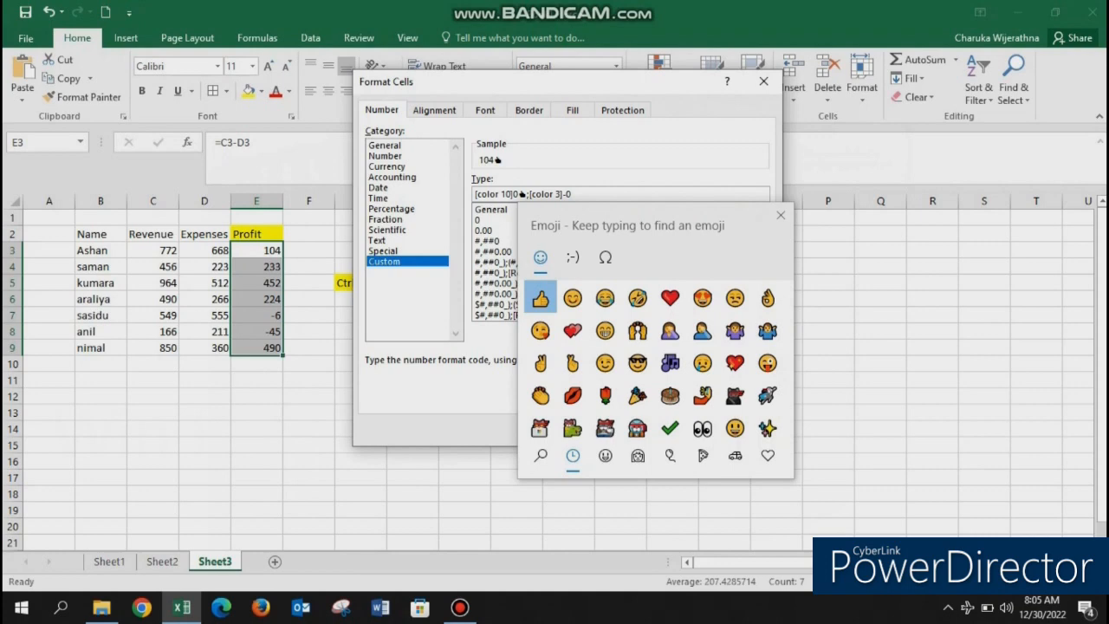
pyautogui.press('Right')
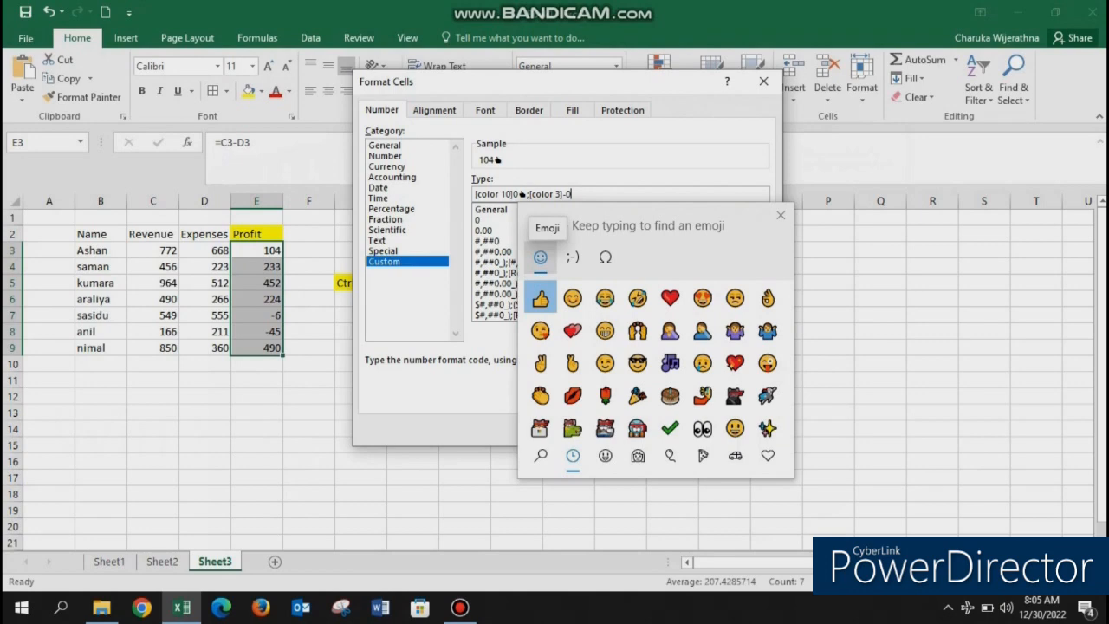
pyautogui.scroll(-1, 605, 423)
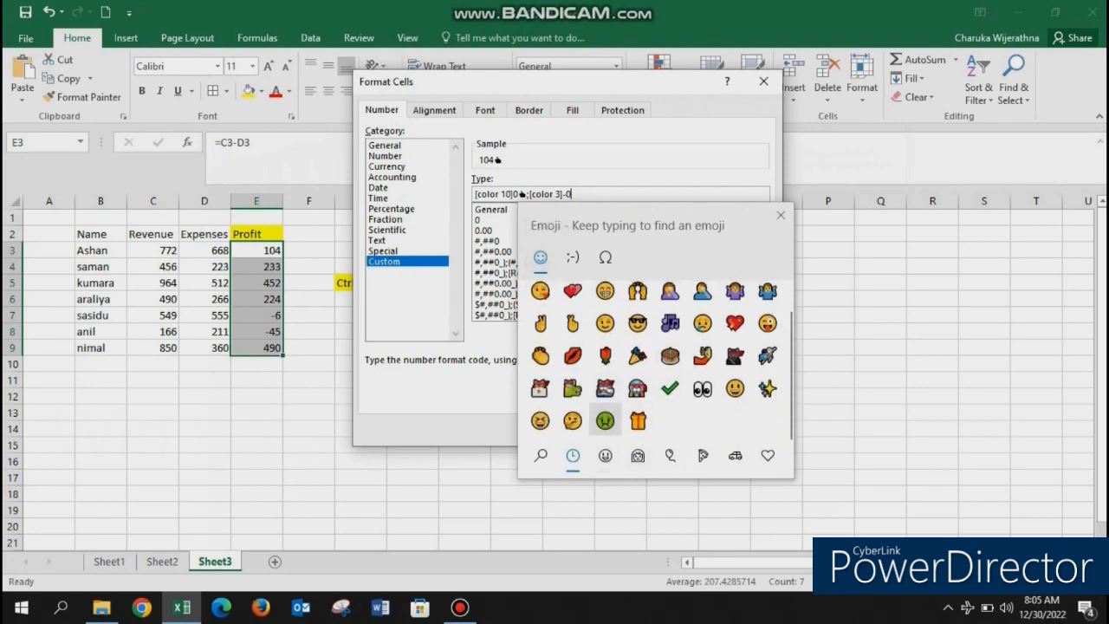
pyautogui.scroll(1, 605, 423)
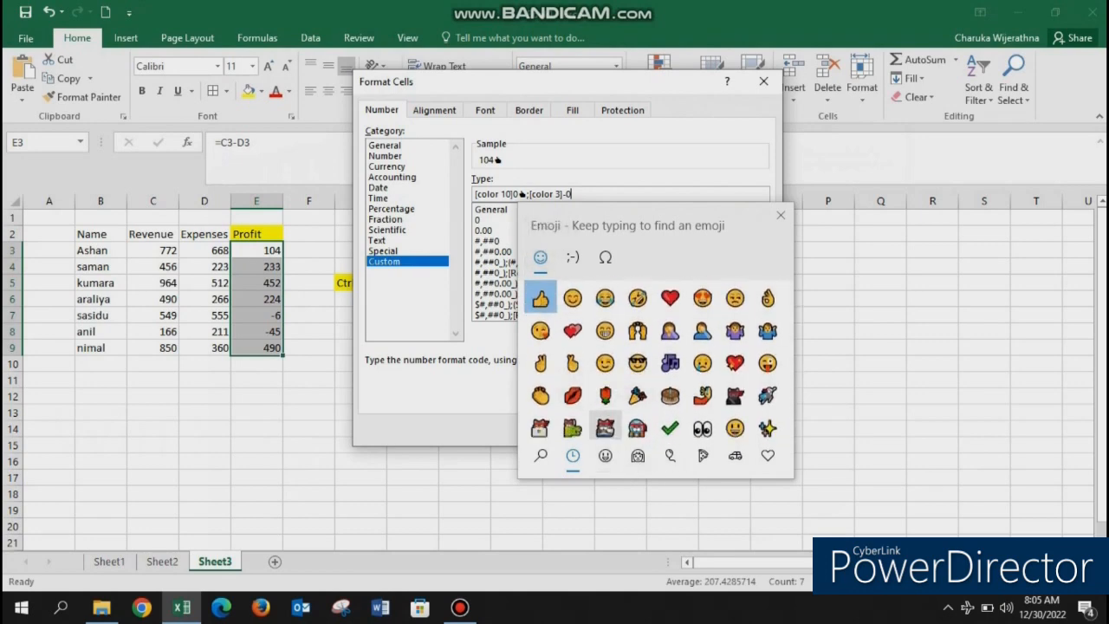
pyautogui.click(605, 455)
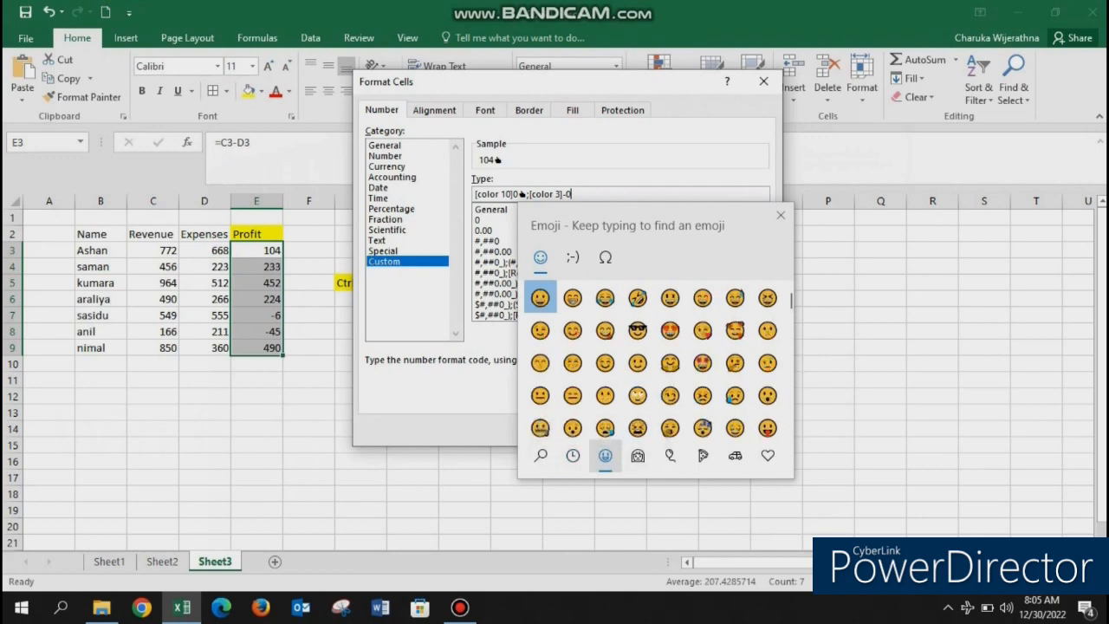
pyautogui.scroll(-1, 605, 289)
pyautogui.scroll(-15, 605, 290)
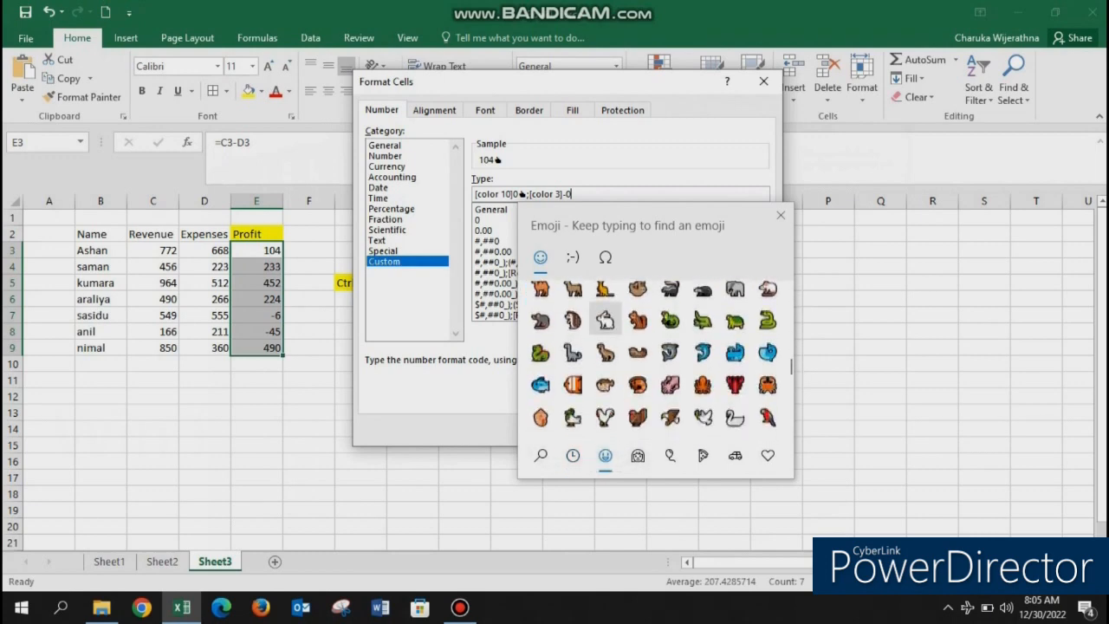
pyautogui.scroll(-5, 655, 360)
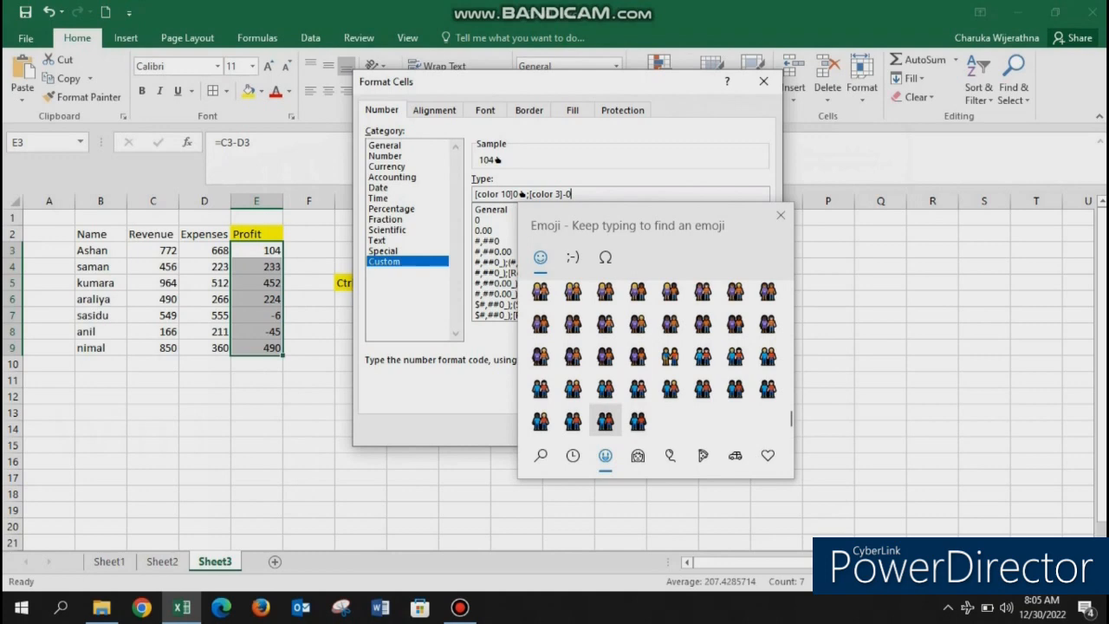
pyautogui.click(637, 455)
pyautogui.scroll(-3, 703, 393)
pyautogui.scroll(-10, 703, 394)
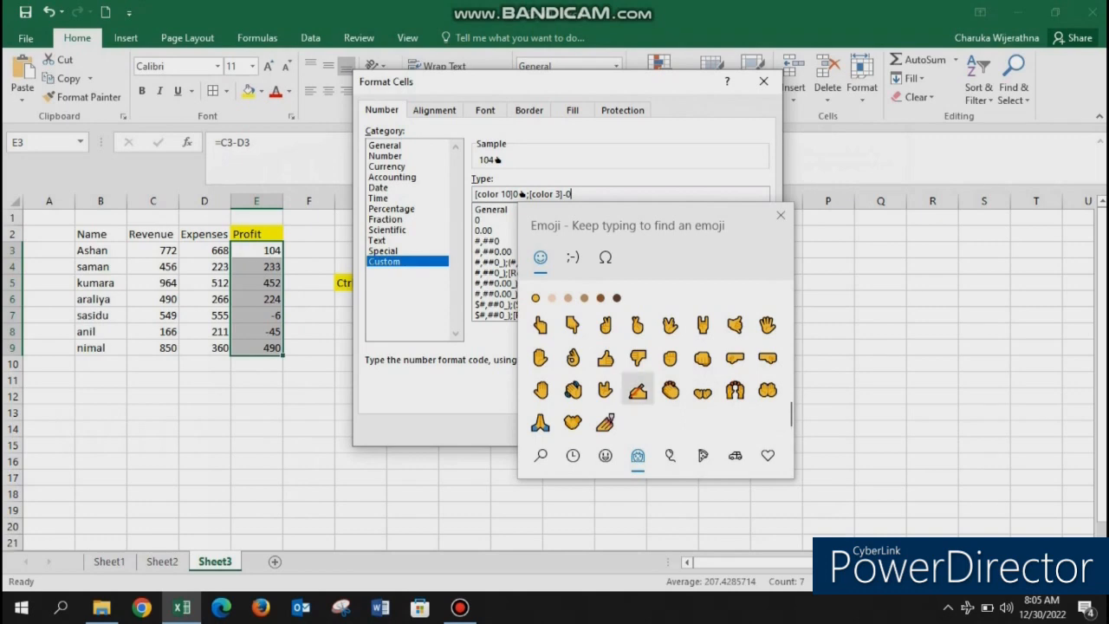
pyautogui.click(637, 358)
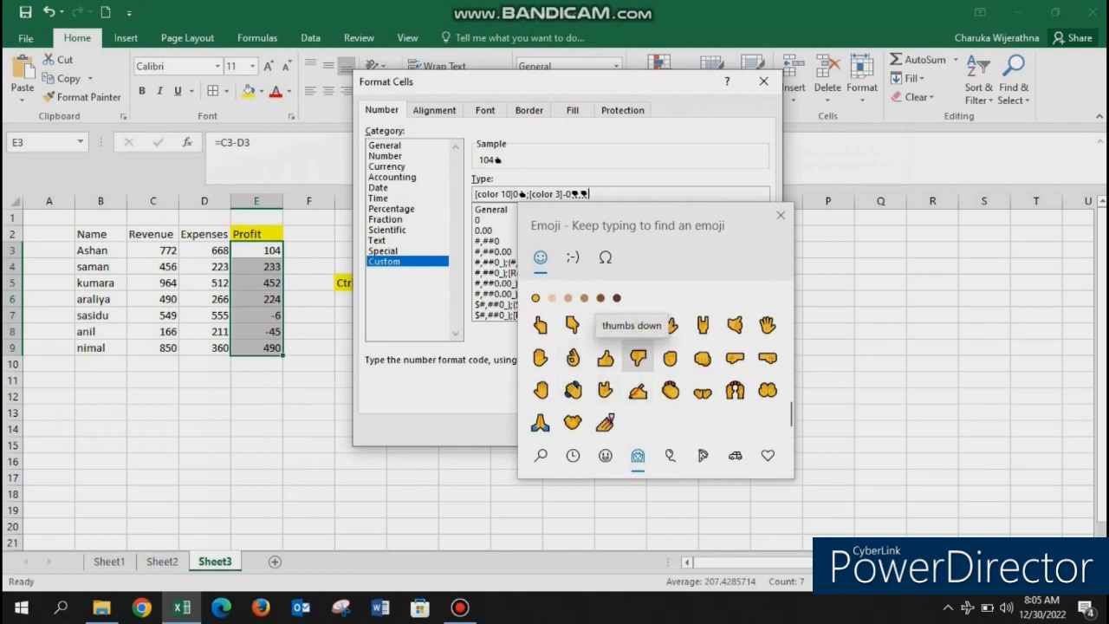
pyautogui.press('Escape')
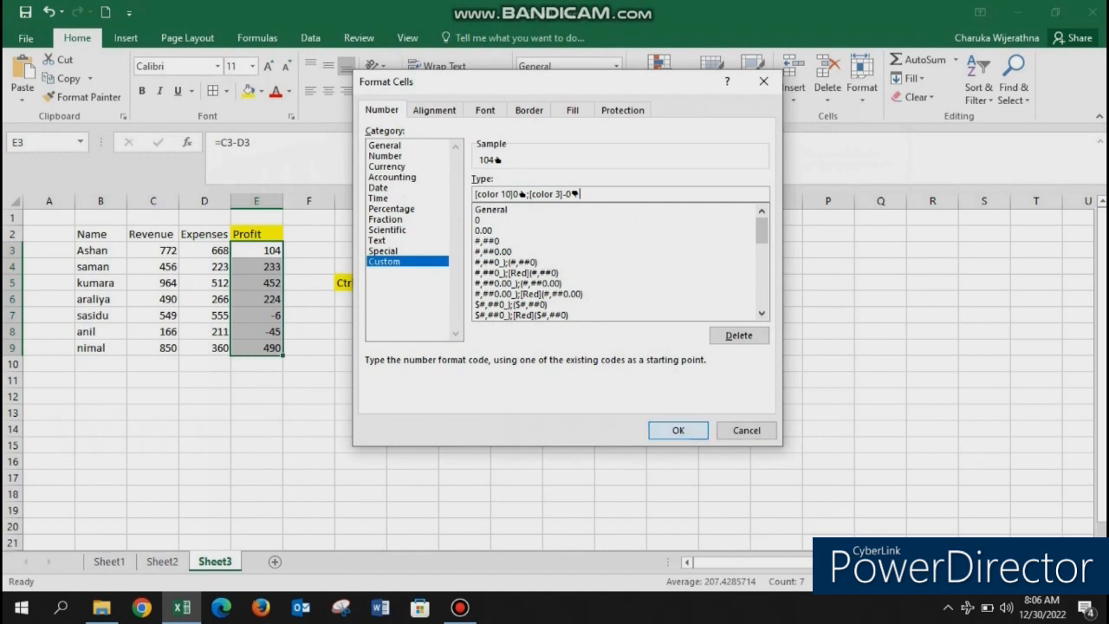
pyautogui.click(678, 430)
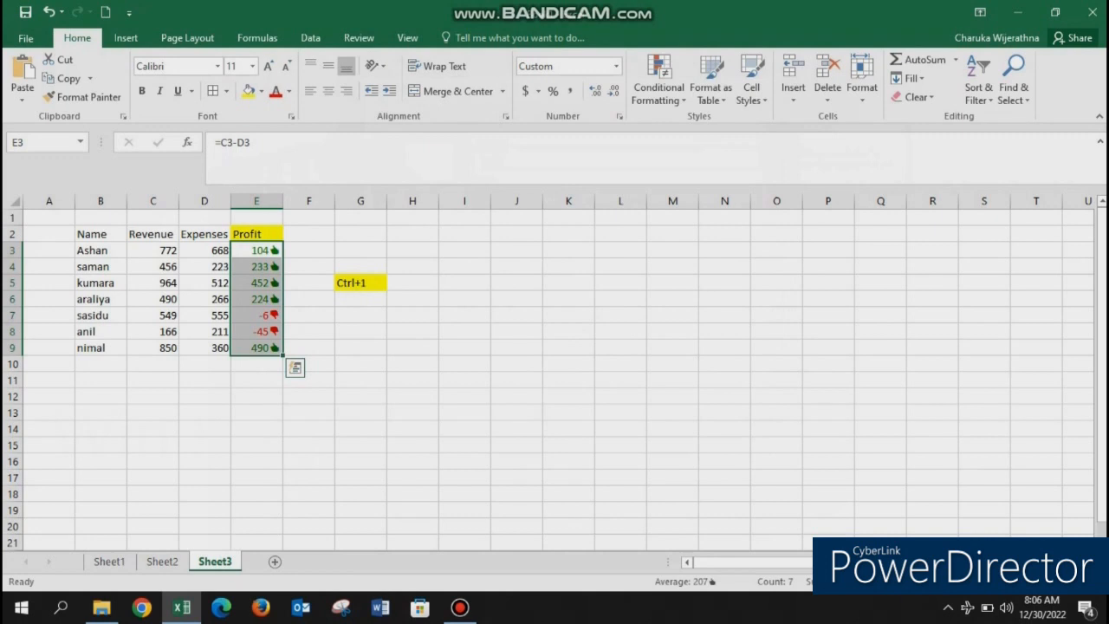
pyautogui.click(308, 266)
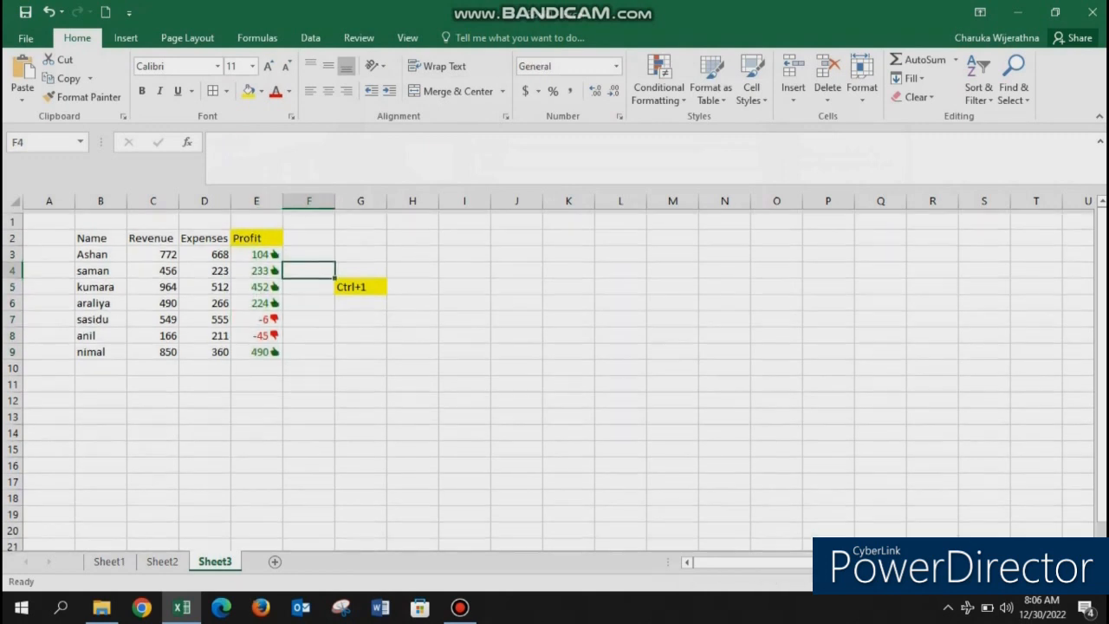
# Step: Examine the custom number format code applied to the first Profit value in cell E3
pyautogui.moveTo(255, 250); pyautogui.dragTo(255, 347)
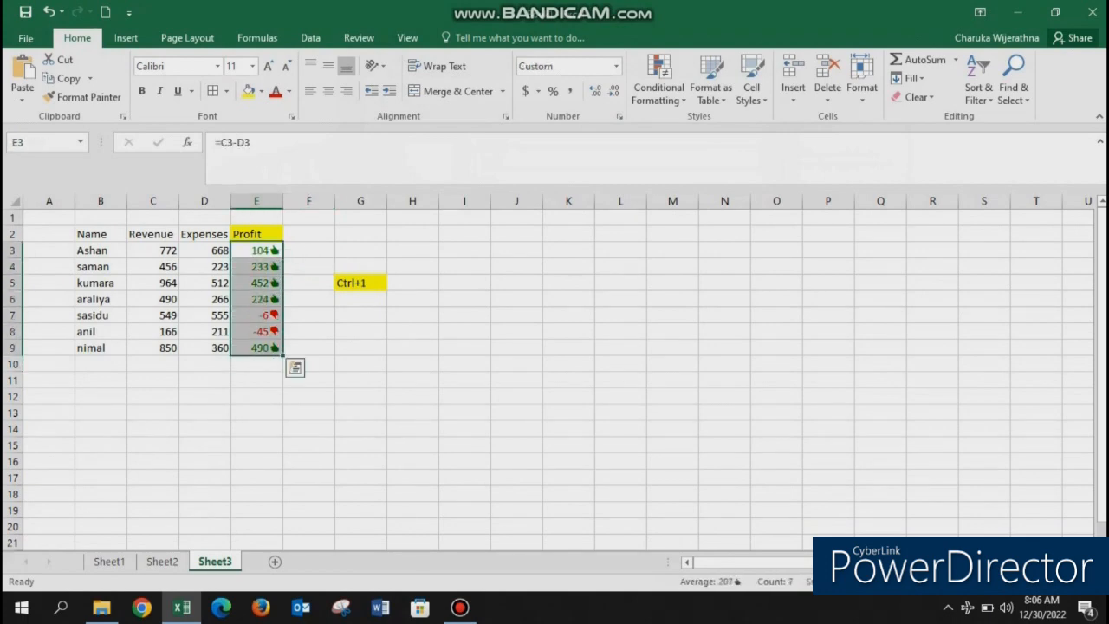
pyautogui.click(255, 251)
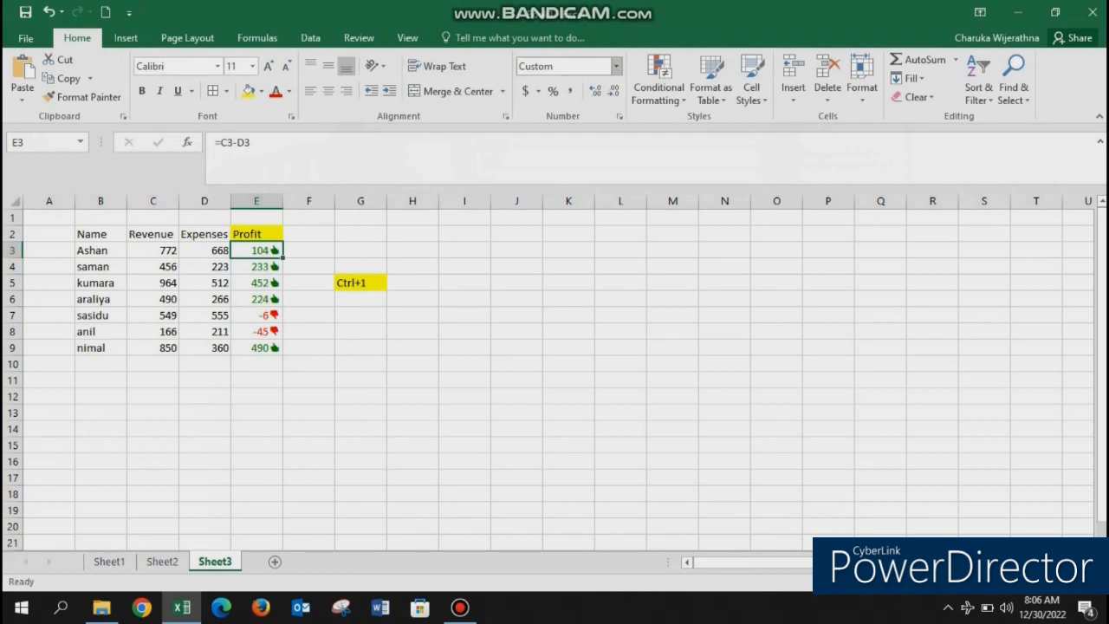
pyautogui.click(616, 66)
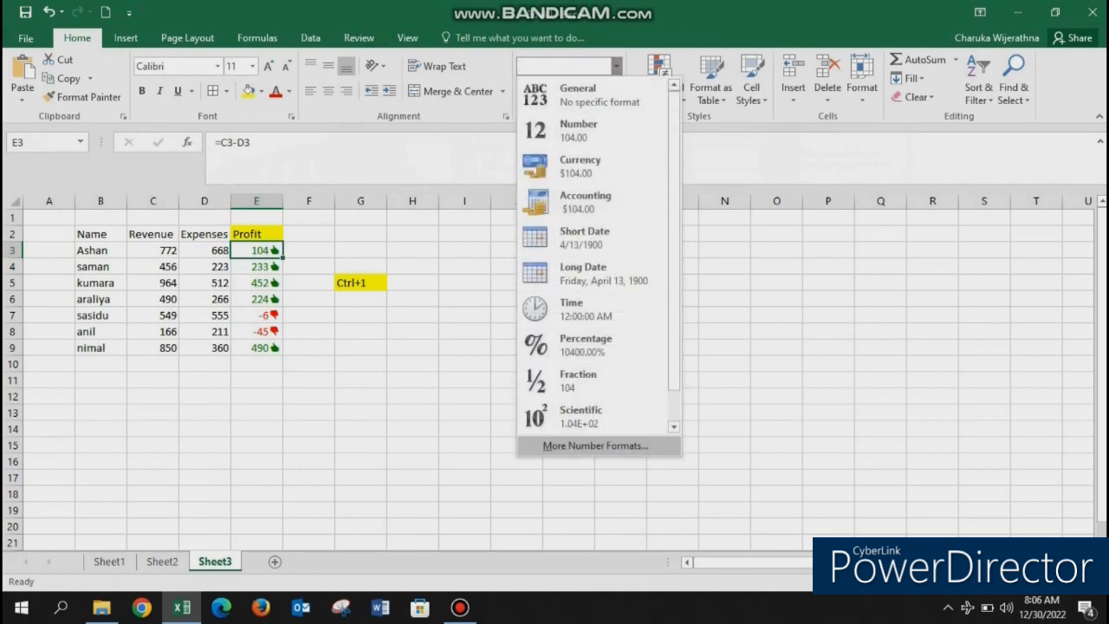
pyautogui.click(595, 445)
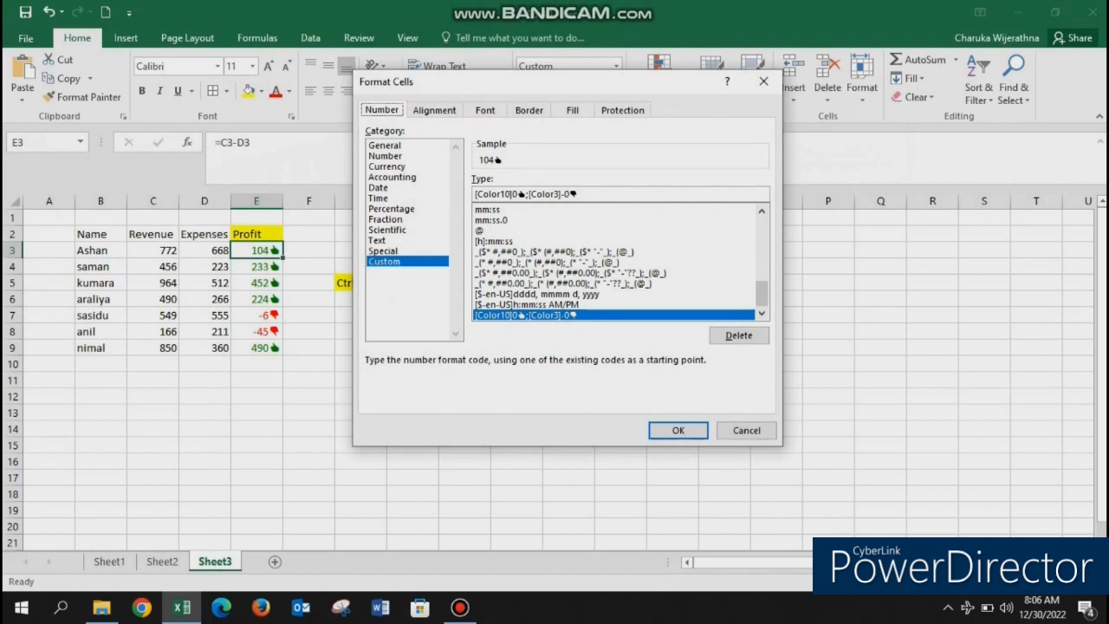
pyautogui.moveTo(500, 194); pyautogui.dragTo(510, 194)
pyautogui.click(512, 194)
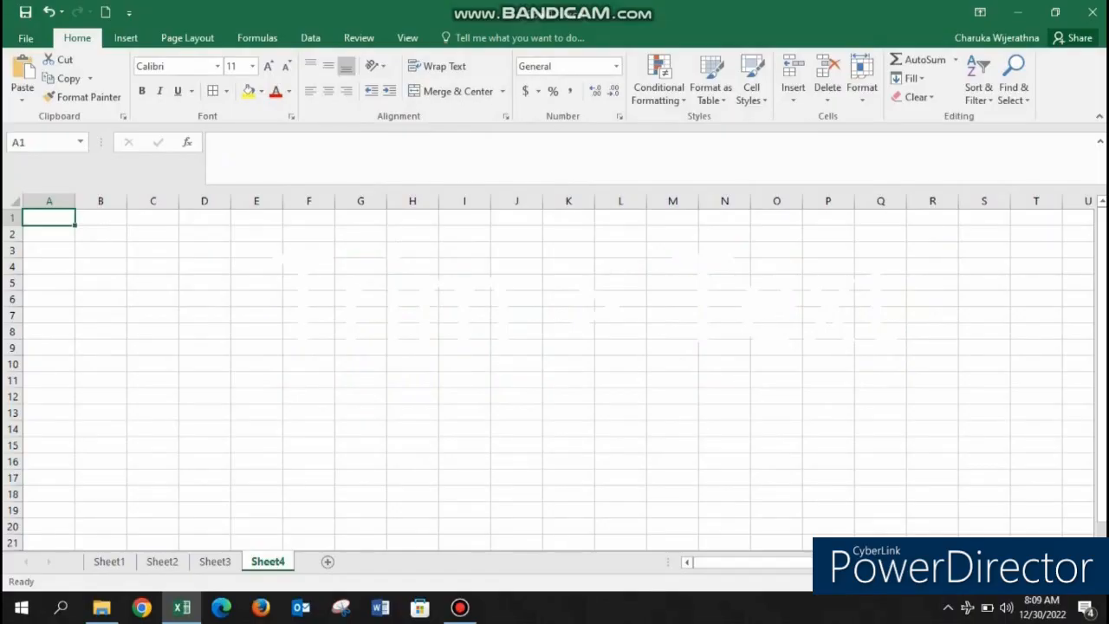
# Step: Enter the header "full name" in cell A1 of Sheet4 and fit column A's width to it
pyautogui.write('fu')
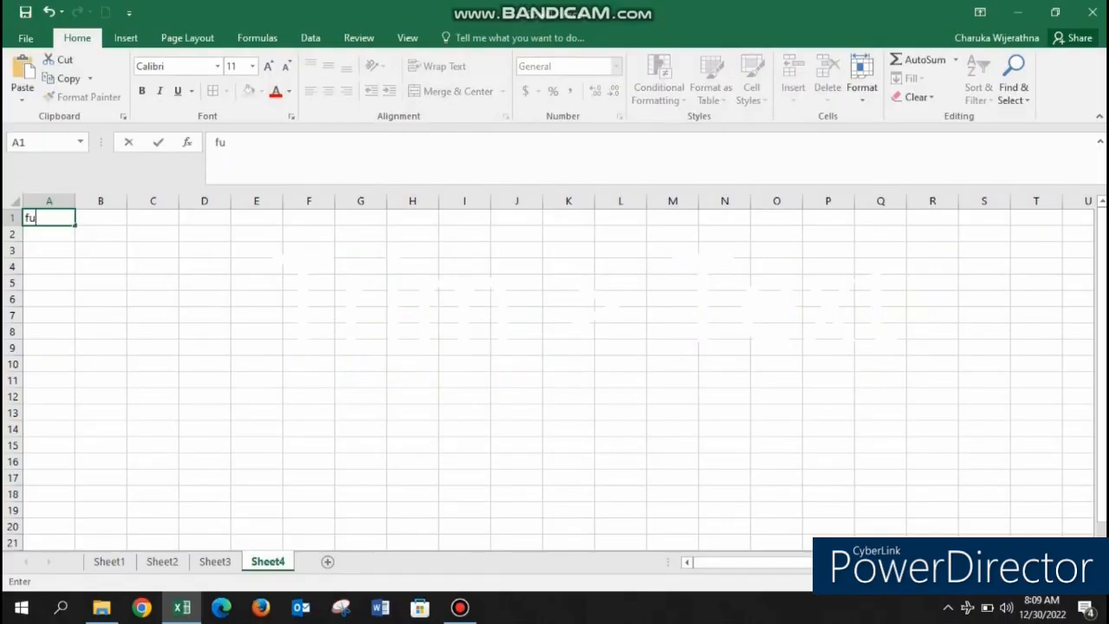
pyautogui.write('ll name')
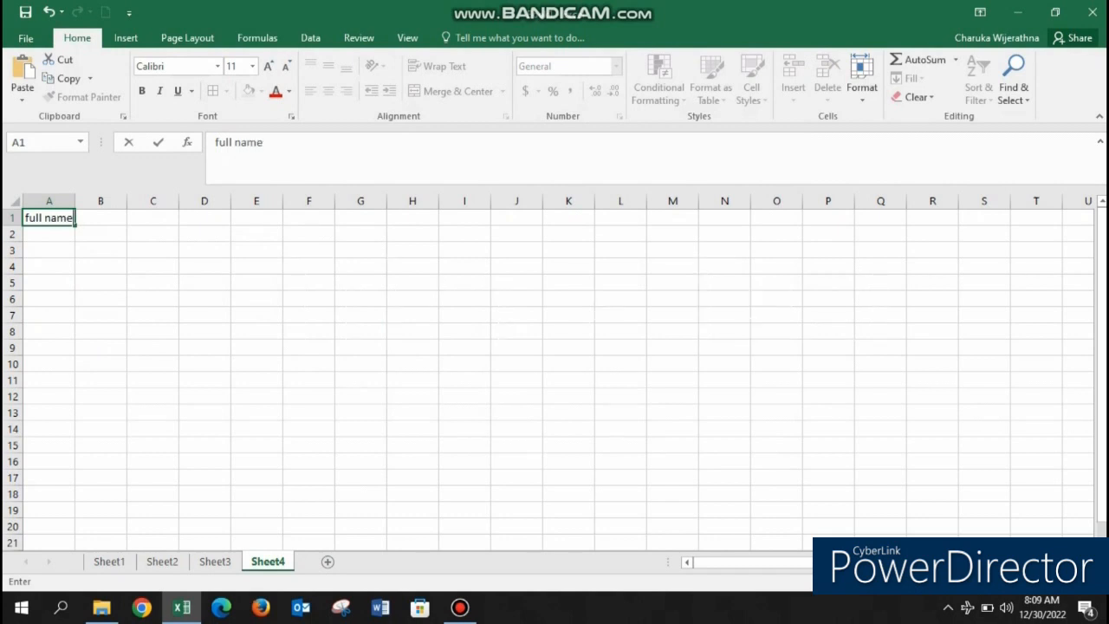
pyautogui.click(100, 234)
pyautogui.doubleClick(74, 201)
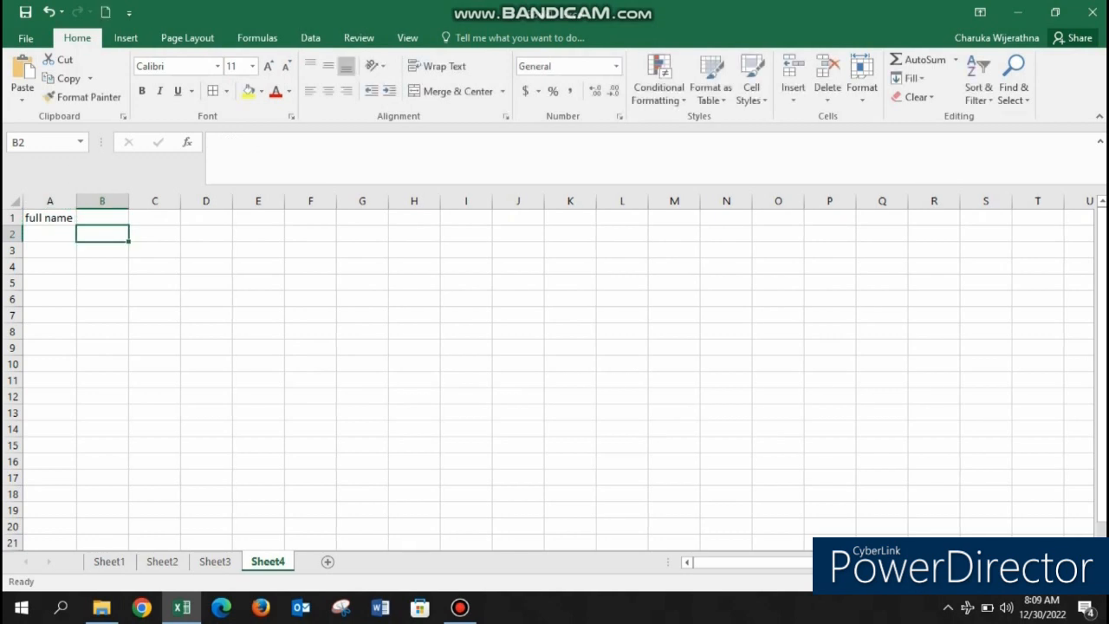
# Step: Enter a full name with several extra spaces between its two parts in A2 and fit column A's width to it
pyautogui.click(50, 233)
pyautogui.write('ama')
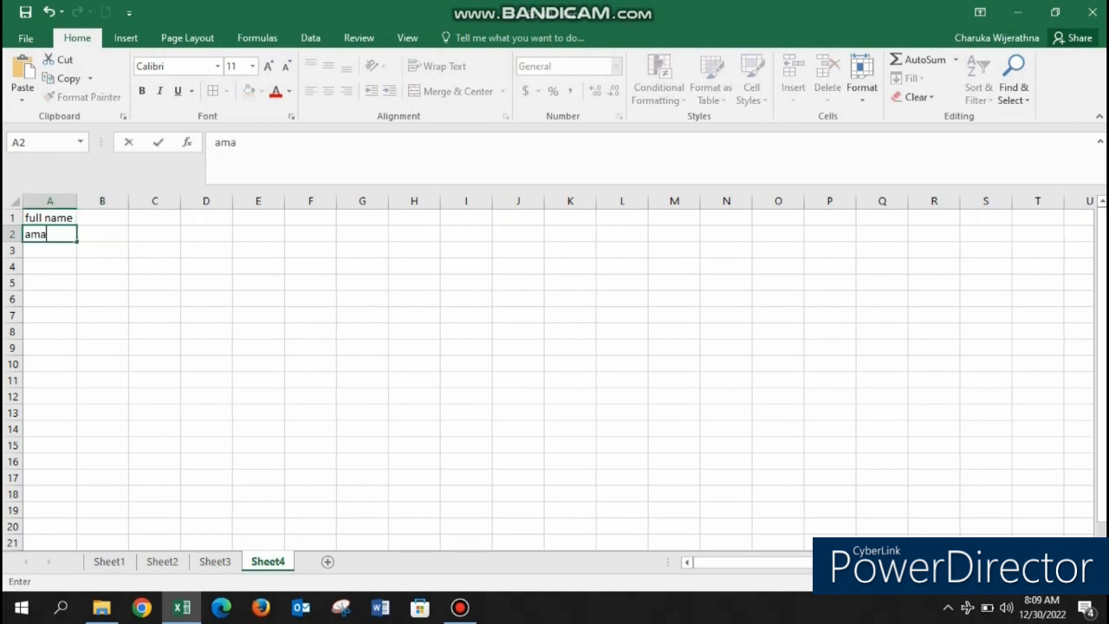
pyautogui.write('lku')
pyautogui.write('ra')
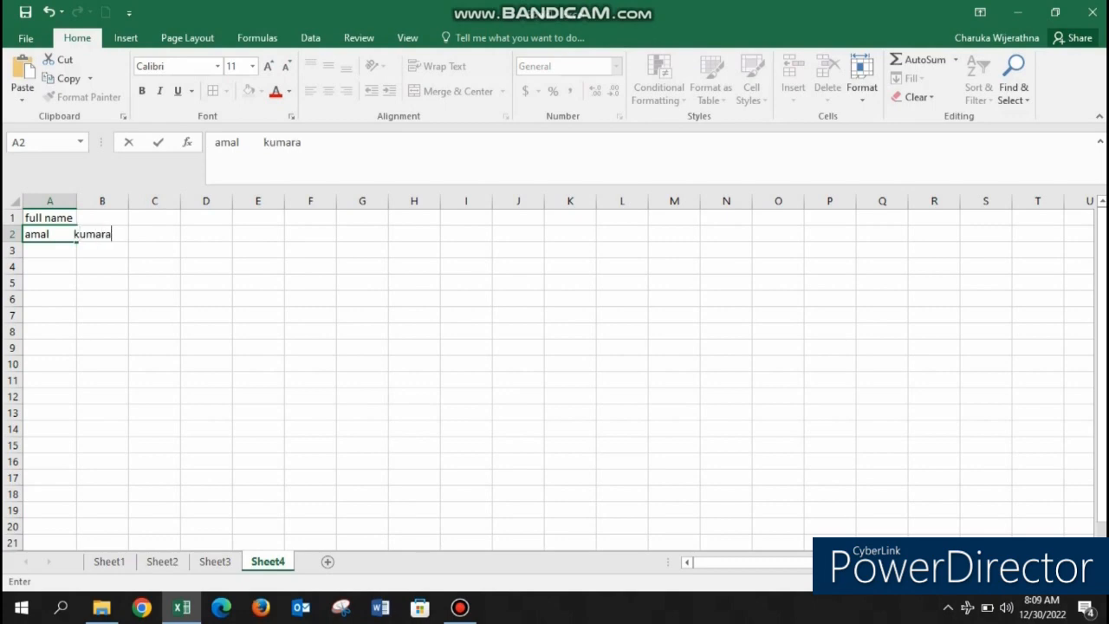
pyautogui.doubleClick(76, 201)
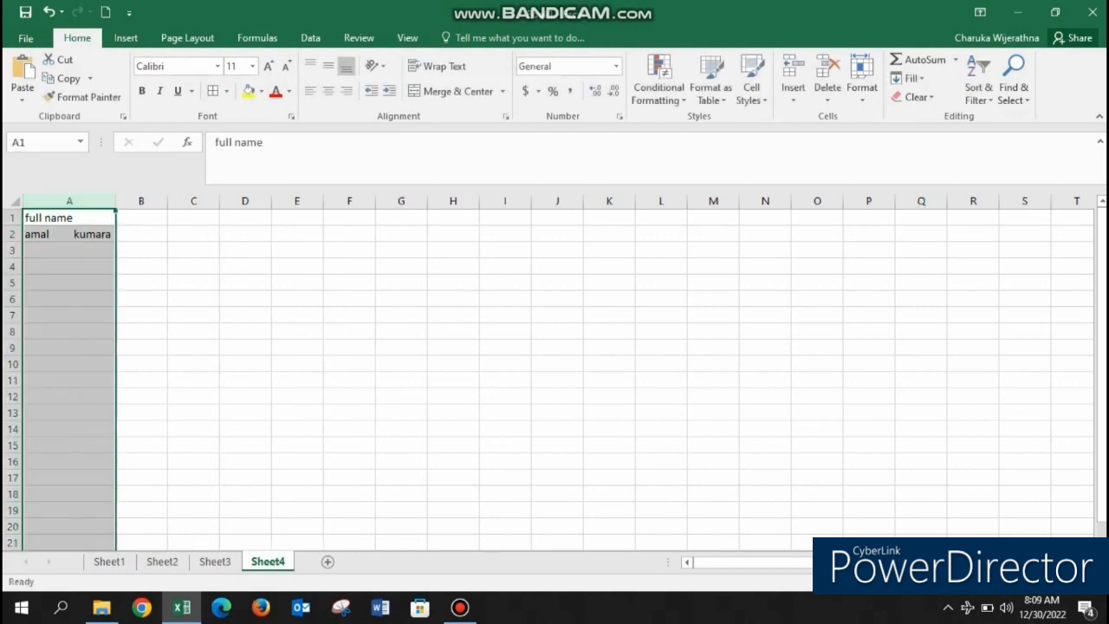
# Step: Enter a second full name with extra leading spaces in cell A3
pyautogui.click(65, 251)
pyautogui.write('sa')
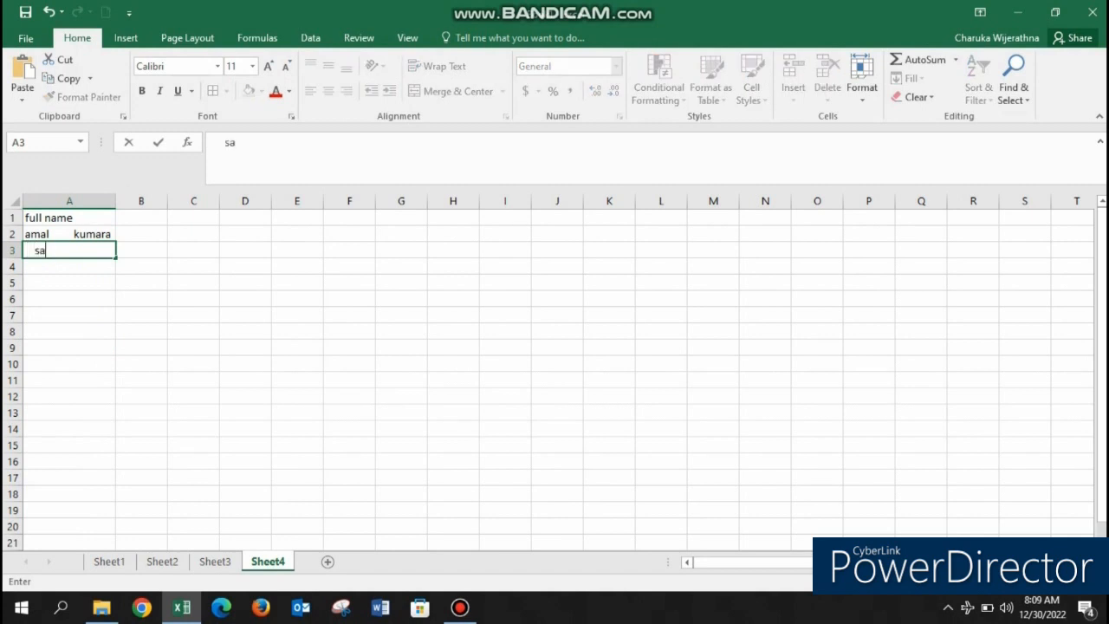
pyautogui.write('nura pereat')
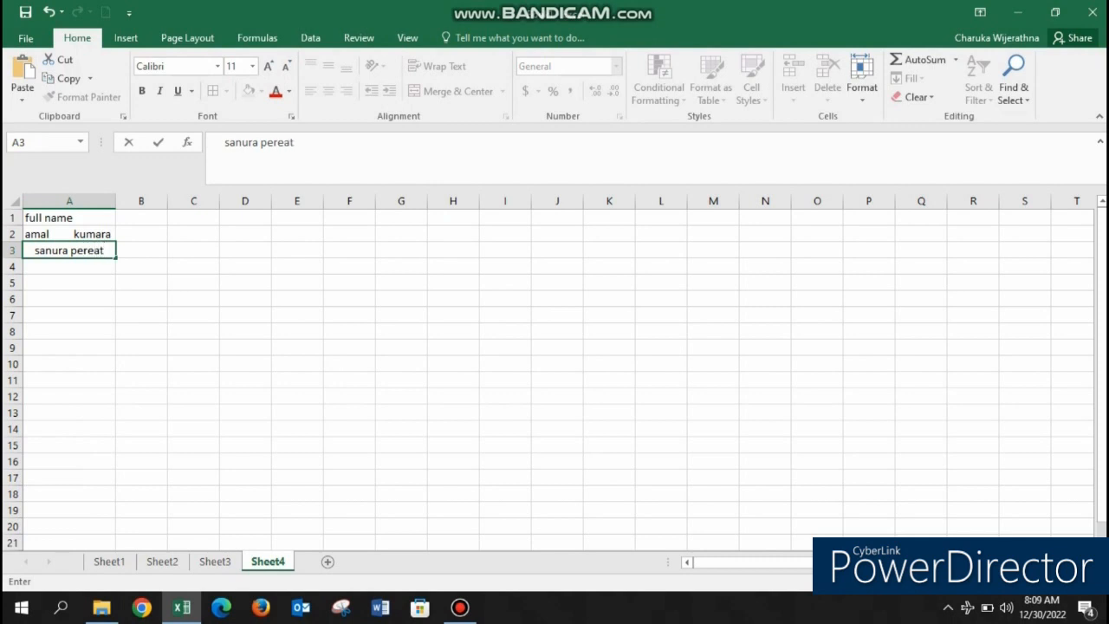
pyautogui.press('BackSpace')
pyautogui.press('BackSpace')
pyautogui.press('BackSpace')
pyautogui.write('a')
pyautogui.press('BackSpace')
pyautogui.write('era')
pyautogui.press('Return')
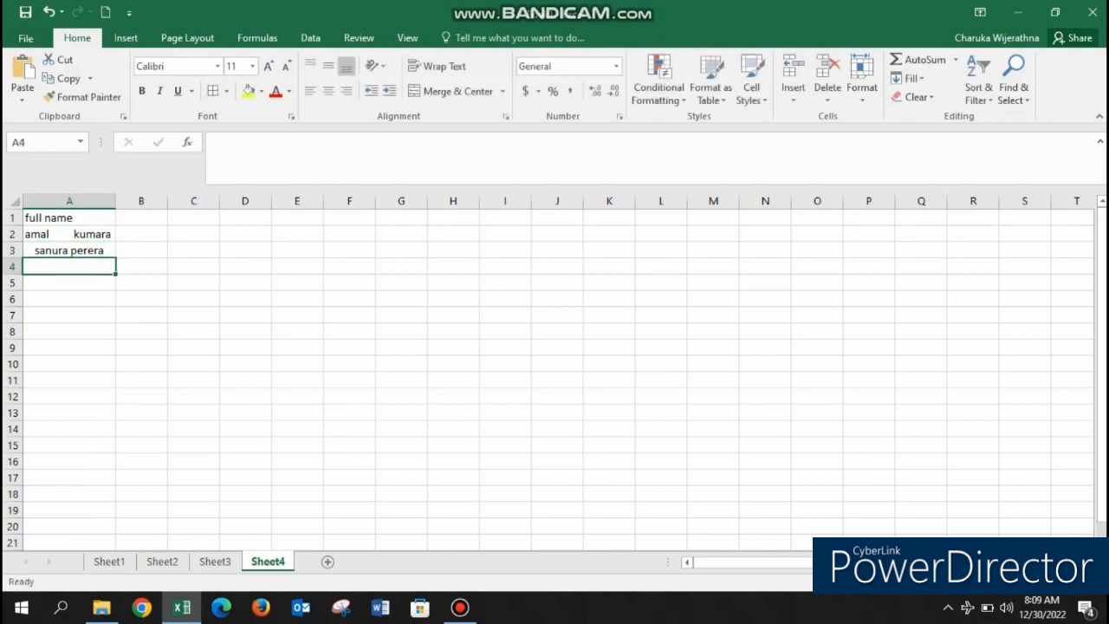
# Step: Enter a single first name in cell A4 and another with extra leading spaces in cell A5
pyautogui.write('kasun')
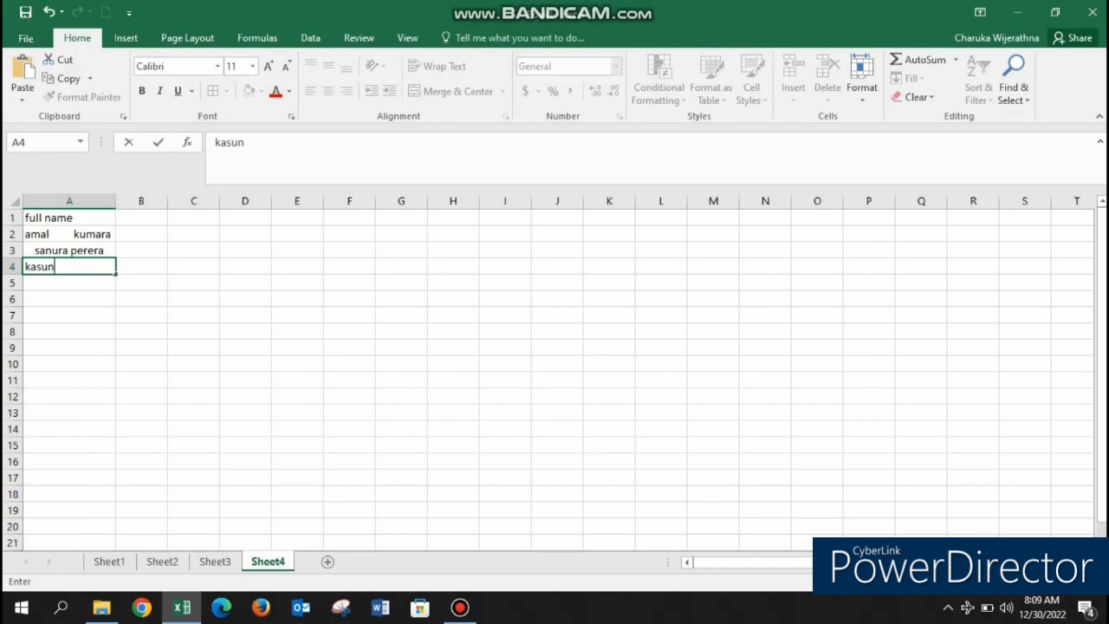
pyautogui.press('Return')
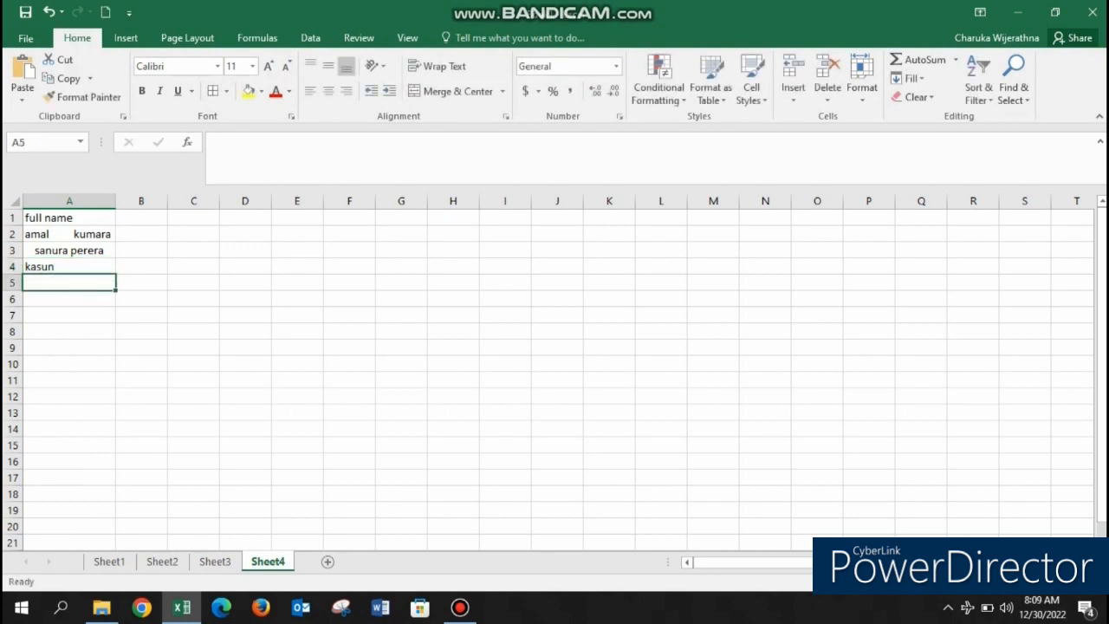
pyautogui.write('sa')
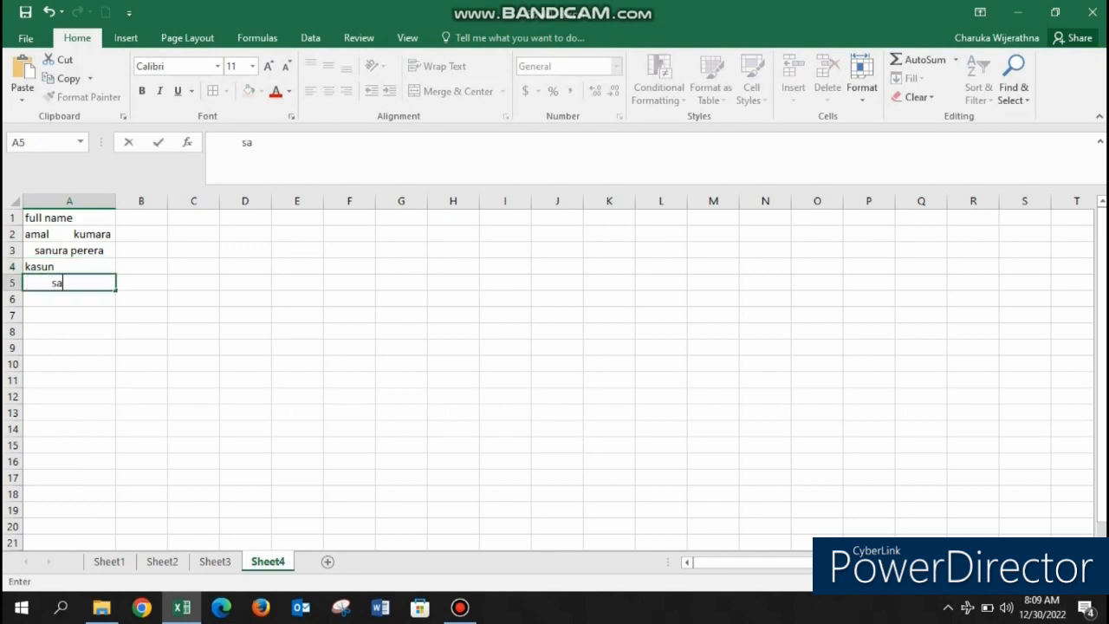
pyautogui.write('sindu')
pyautogui.press('Return')
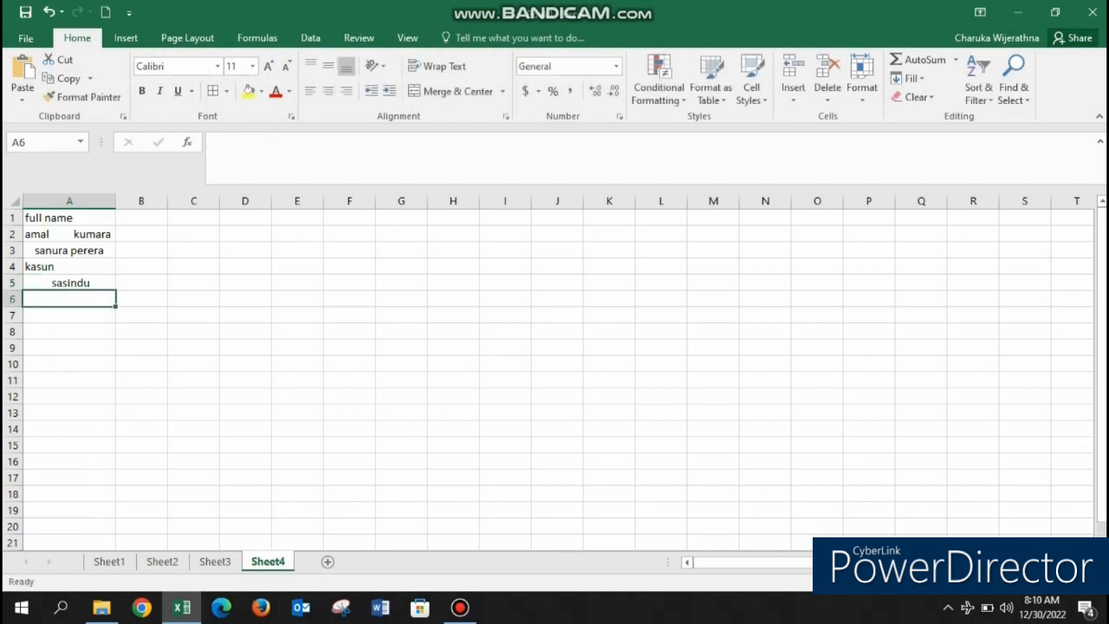
# Step: Enter a full name with a long run of spaces between its two parts in cell A6
pyautogui.write('pradee')
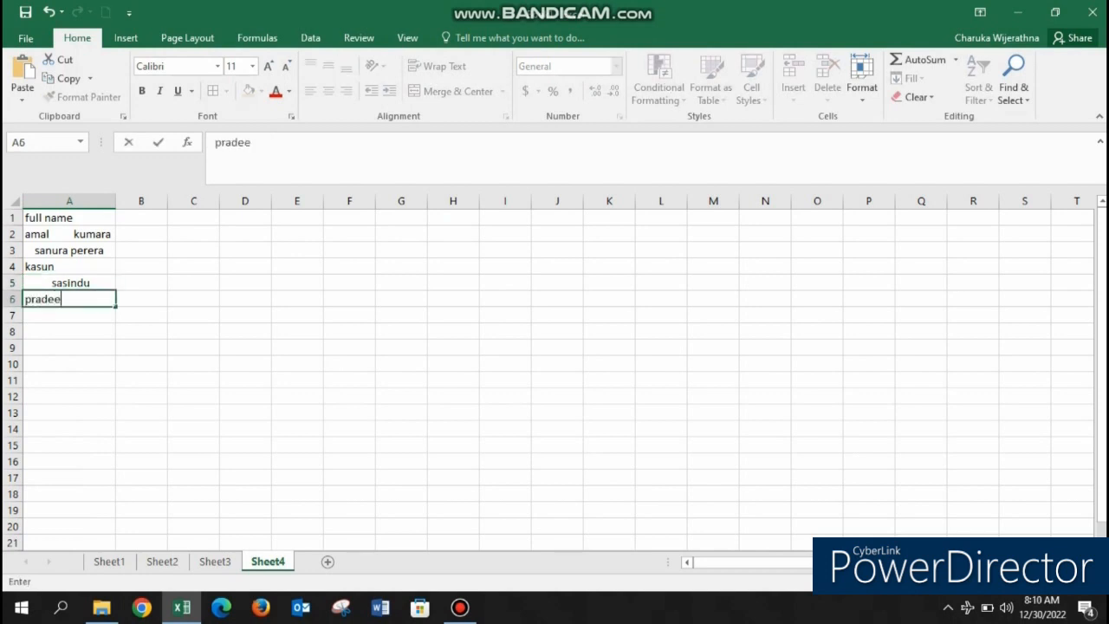
pyautogui.write('p              chathu')
pyautogui.press('Return')
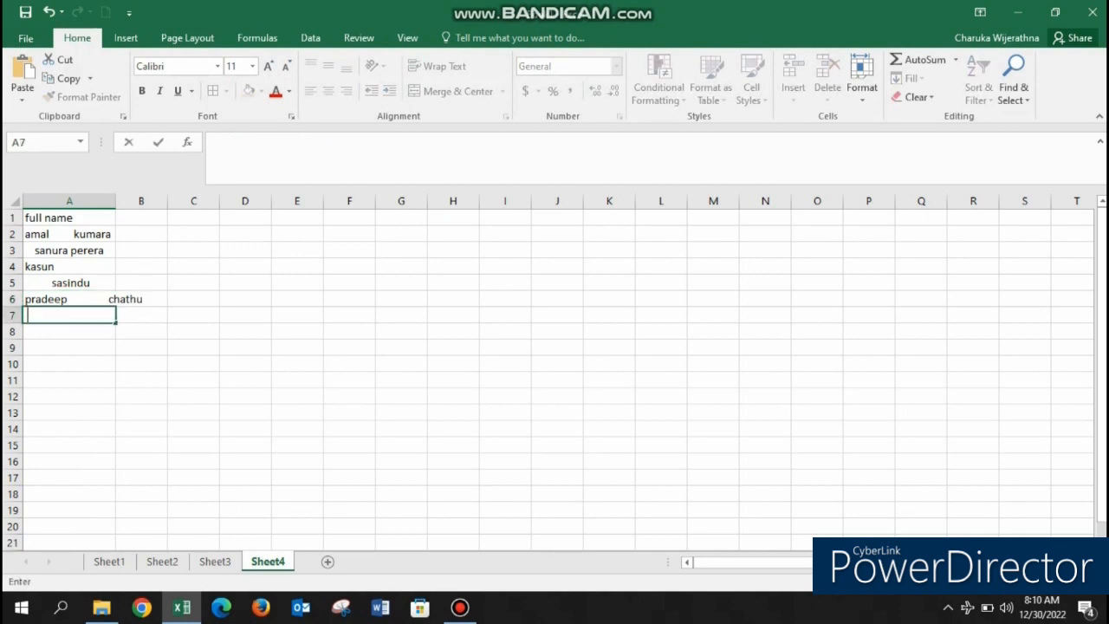
# Step: Enter a full name with extra leading spaces in cell A7 and fit column A's width to the entries
pyautogui.write('sunil perera')
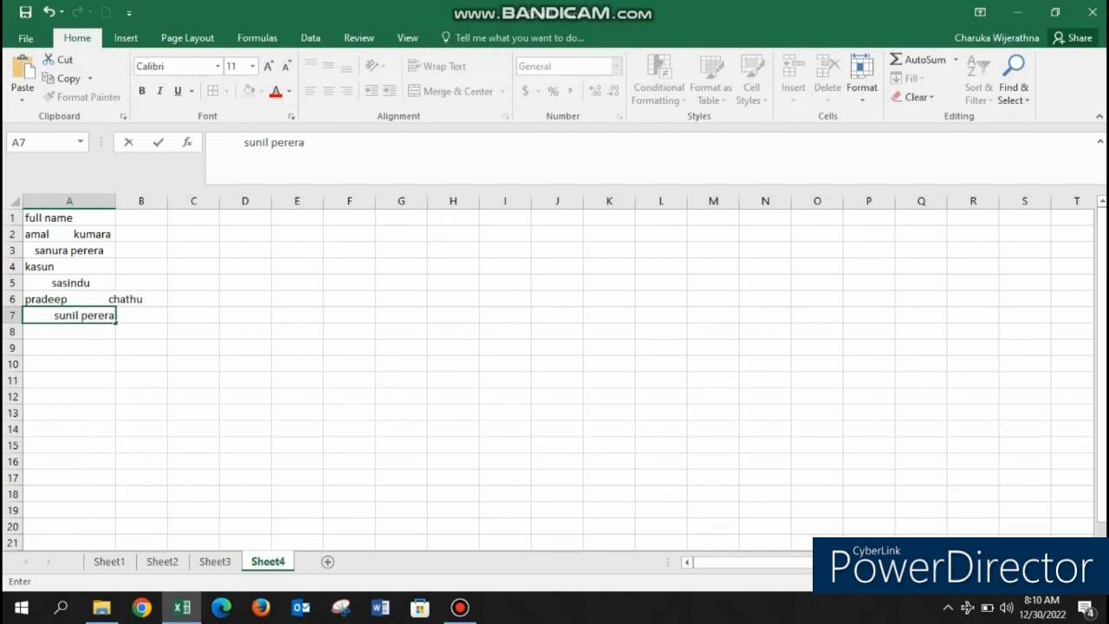
pyautogui.press('Right')
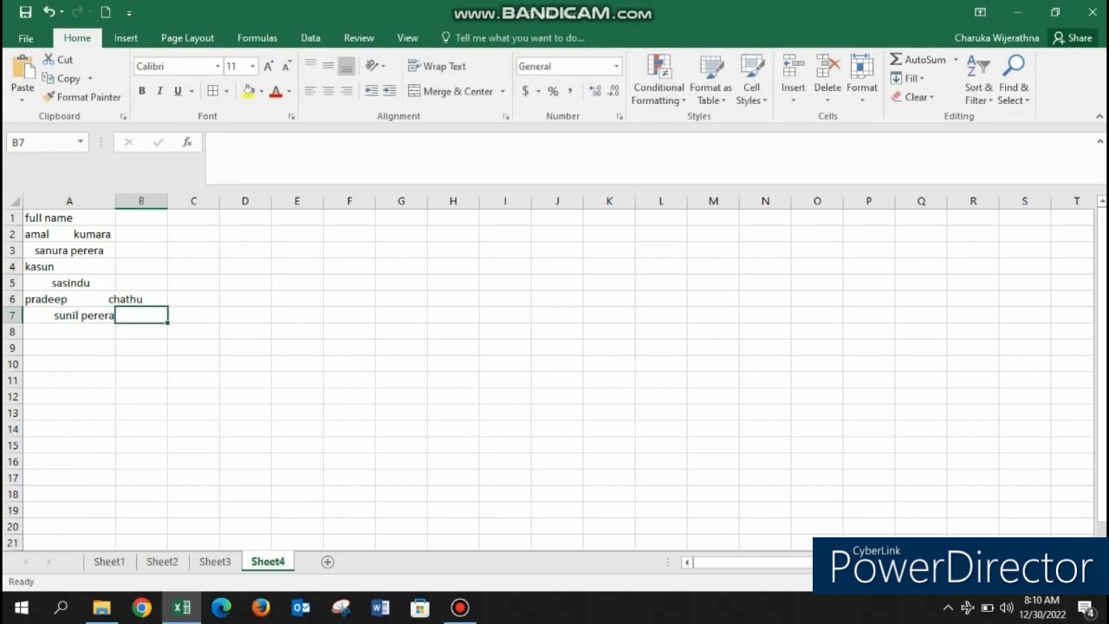
pyautogui.doubleClick(115, 201)
# Step: Enter the formula =TRIM(PROPER(A2)) in cell B2 to remove surplus spaces and capitalize the first full name
pyautogui.moveTo(84, 234); pyautogui.dragTo(84, 332)
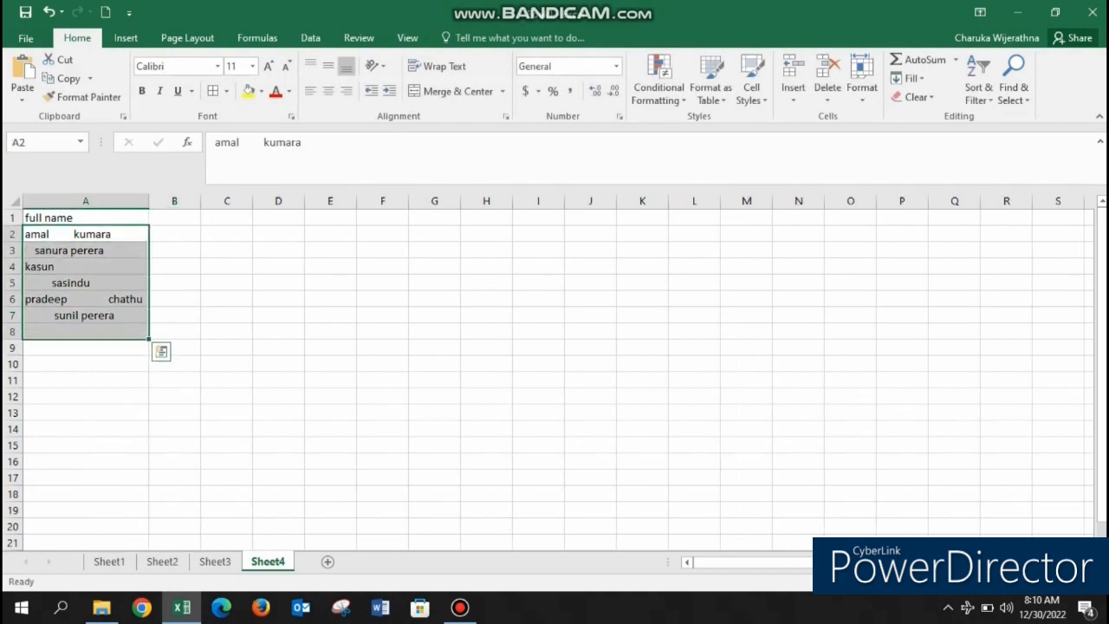
pyautogui.click(174, 234)
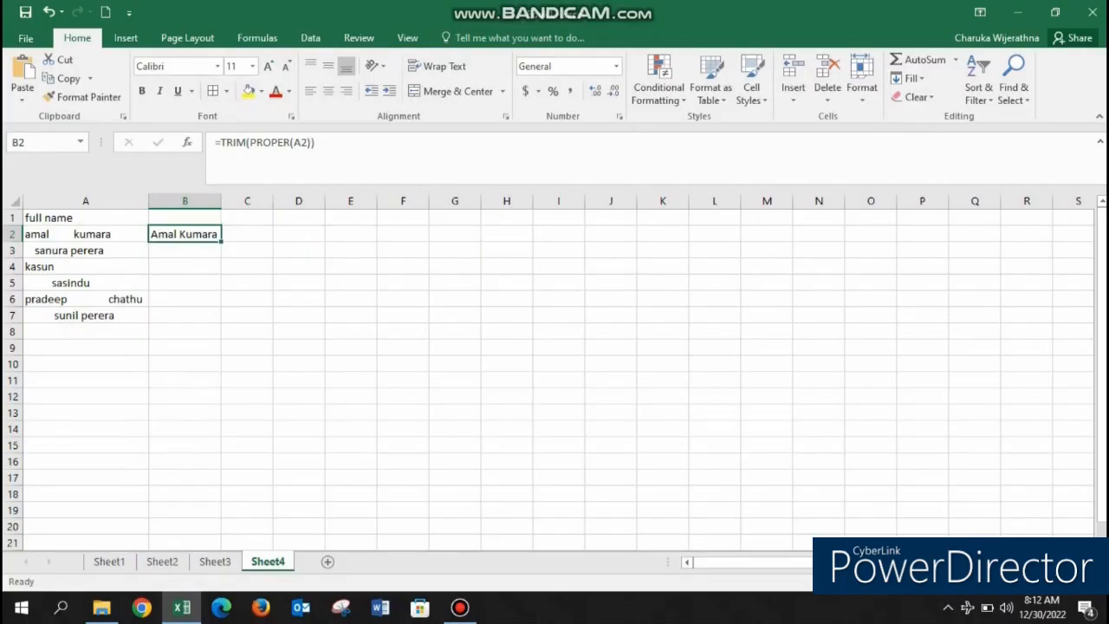
pyautogui.write('=trim')
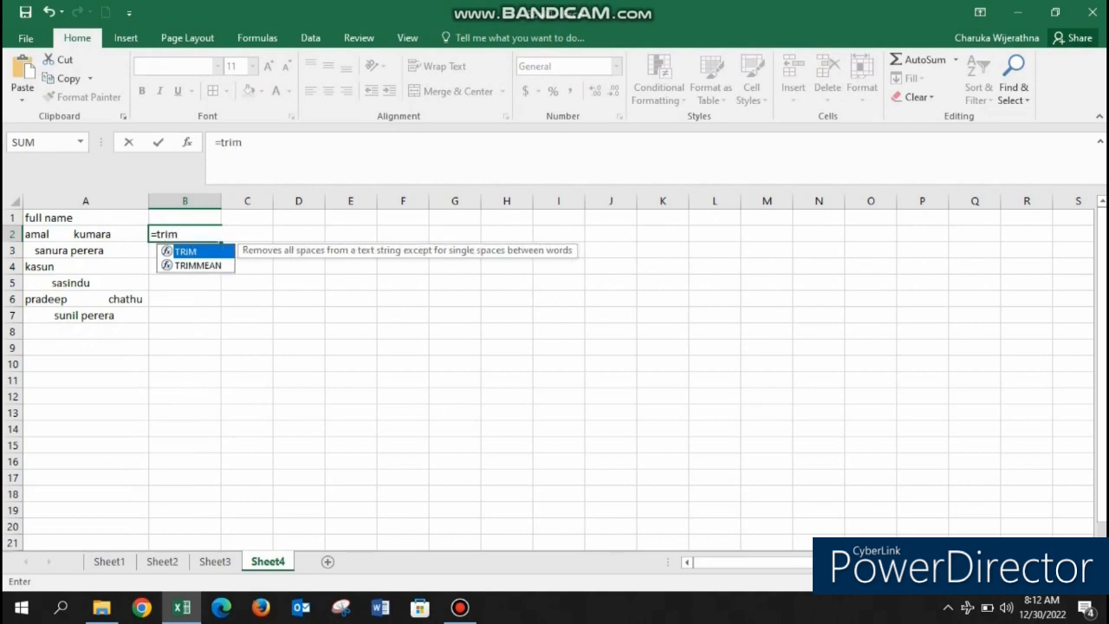
pyautogui.press('Tab')
pyautogui.write('[')
pyautogui.write('ss')
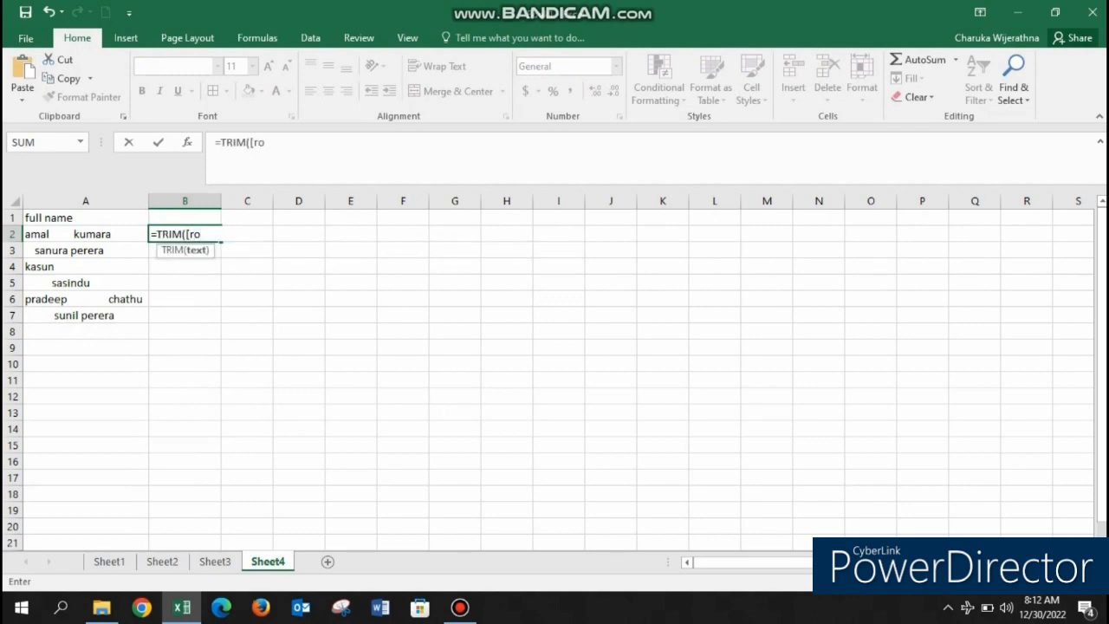
pyautogui.press('BackSpace')
pyautogui.press('BackSpace')
pyautogui.write('sss')
pyautogui.press('BackSpace')
pyautogui.press('BackSpace')
pyautogui.press('BackSpace')
pyautogui.press('BackSpace')
pyautogui.write('prop')
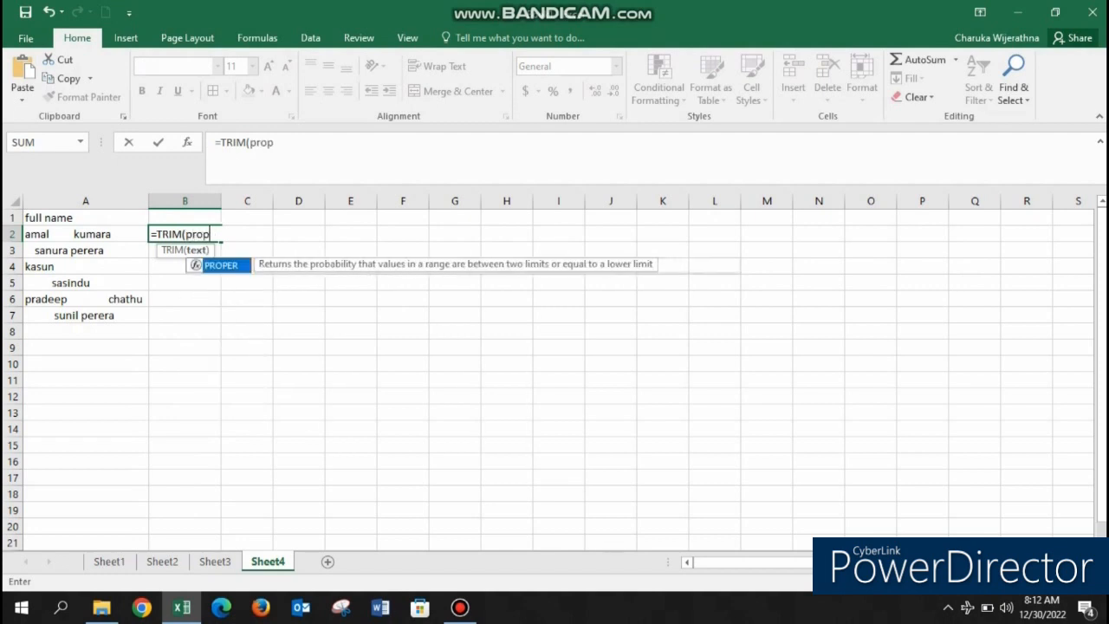
pyautogui.press('Tab')
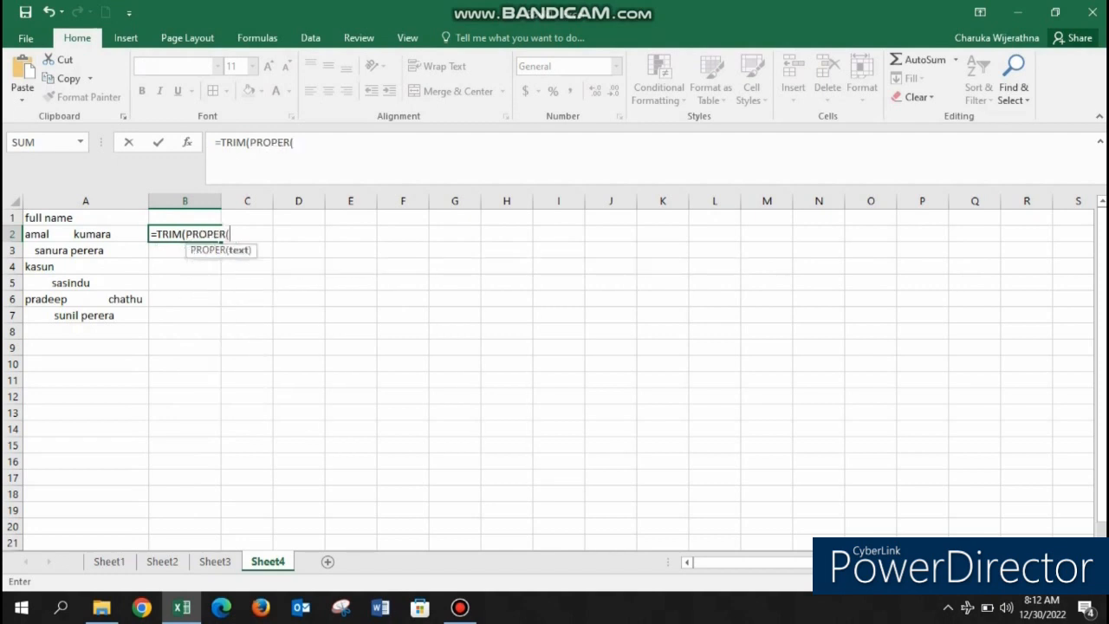
pyautogui.click(85, 234)
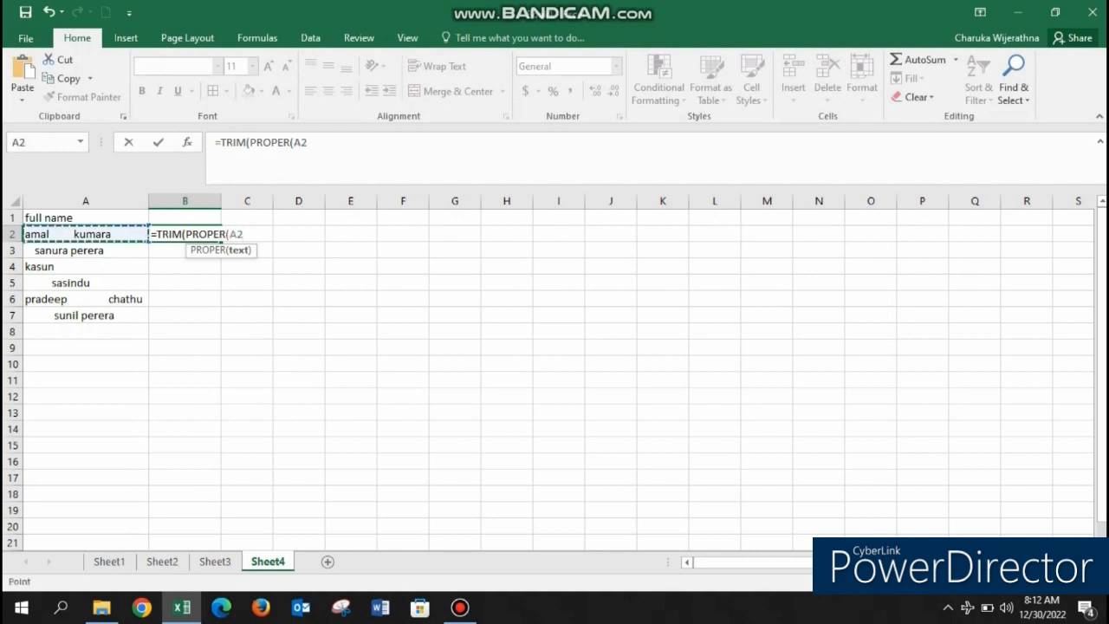
pyautogui.write('))')
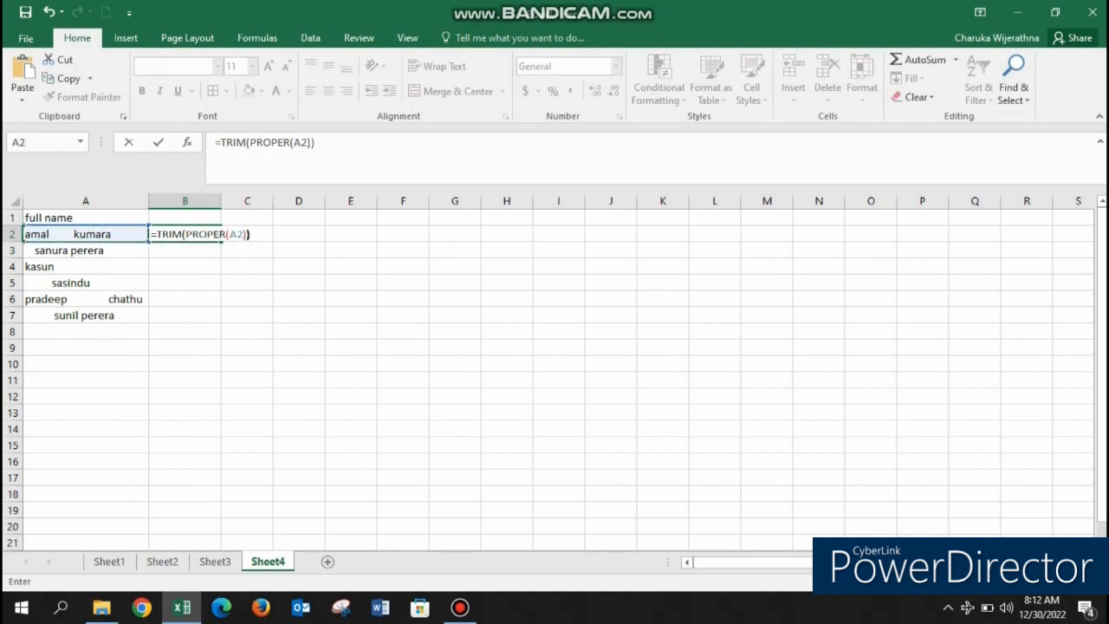
pyautogui.press('Return')
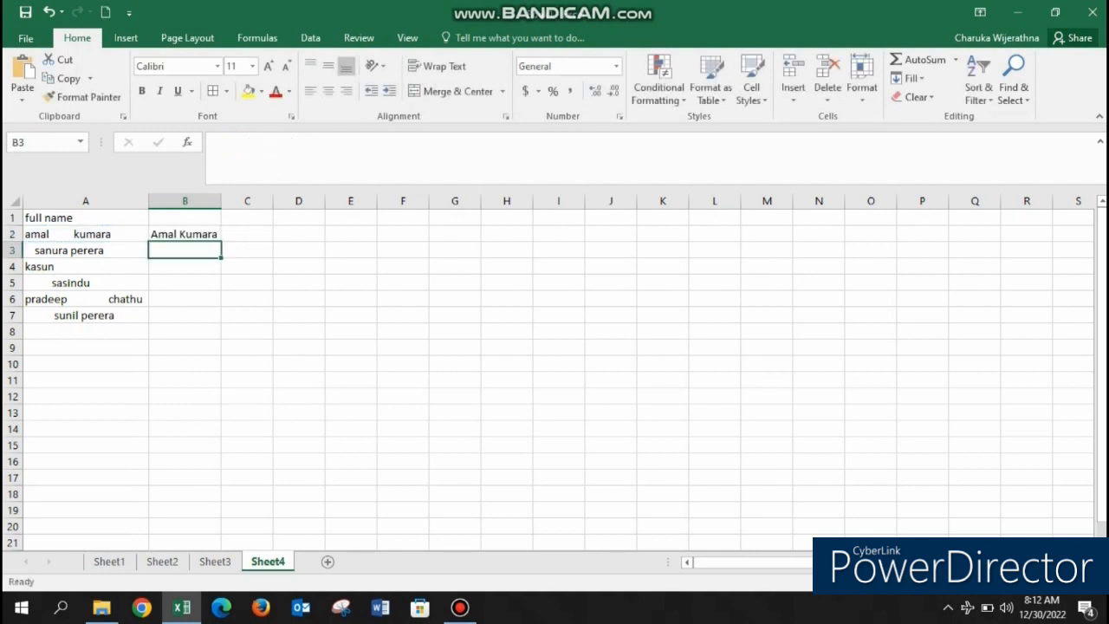
# Step: Fill the TRIM and PROPER formula from B2 down through B7 and fit column B's width to the results
pyautogui.click(184, 234)
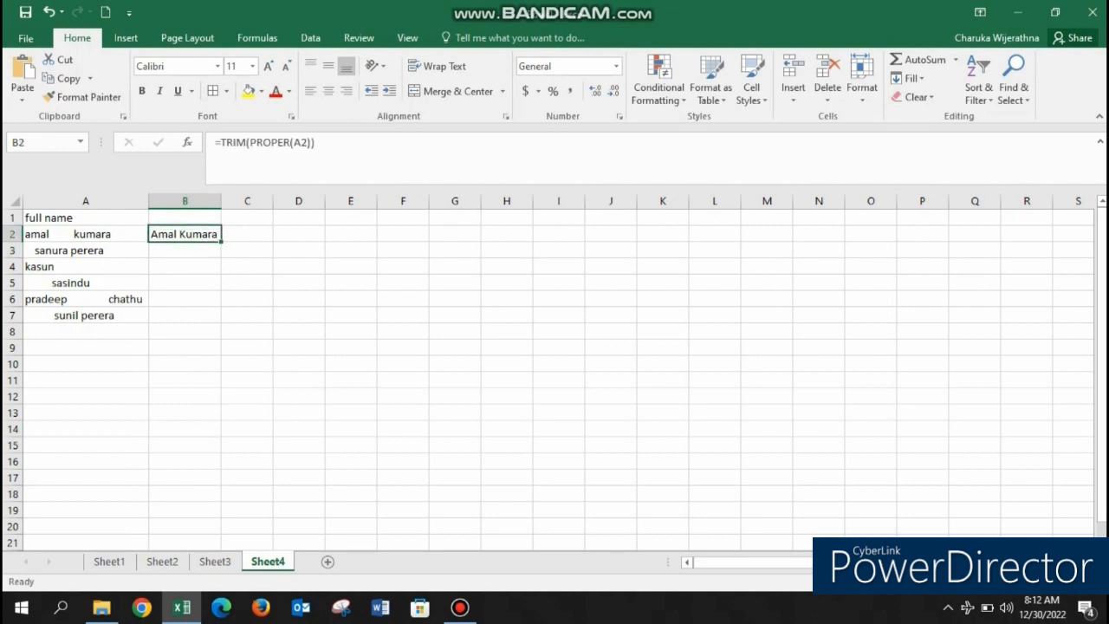
pyautogui.moveTo(221, 242); pyautogui.dragTo(223, 325)
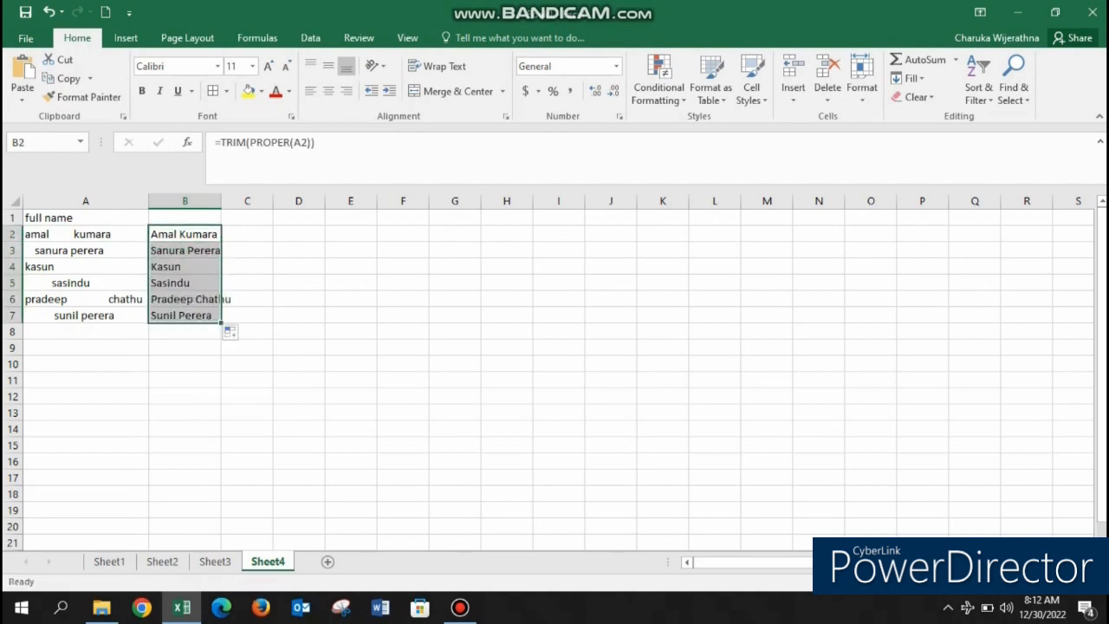
pyautogui.doubleClick(221, 201)
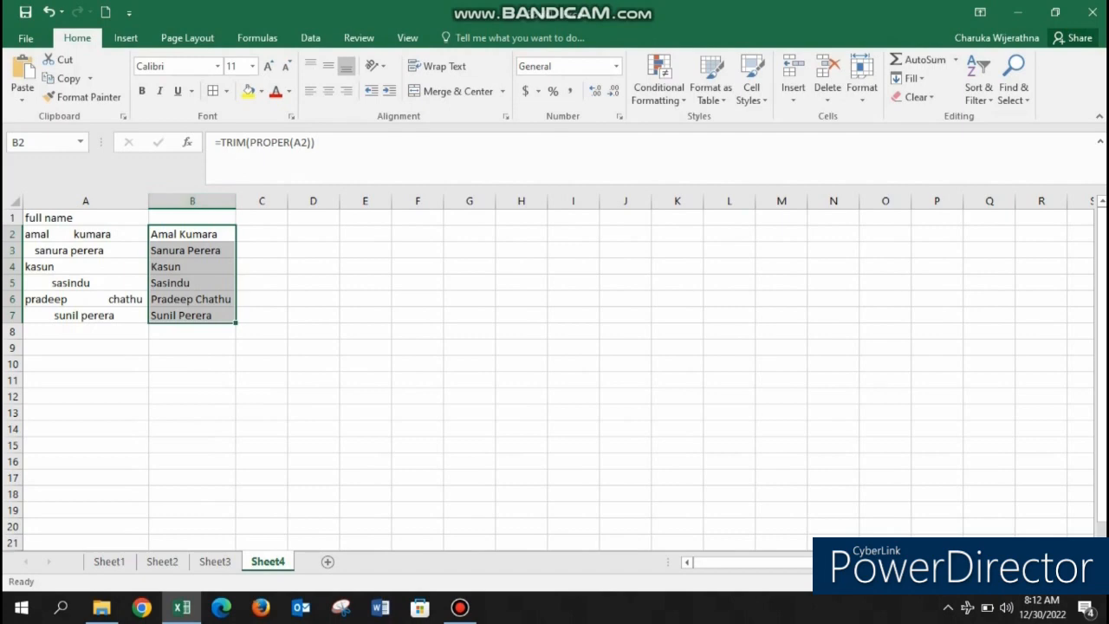
# Step: Highlight the cleaned names in B2:B7 with yellow fill and add a new worksheet to the workbook
pyautogui.click(247, 91)
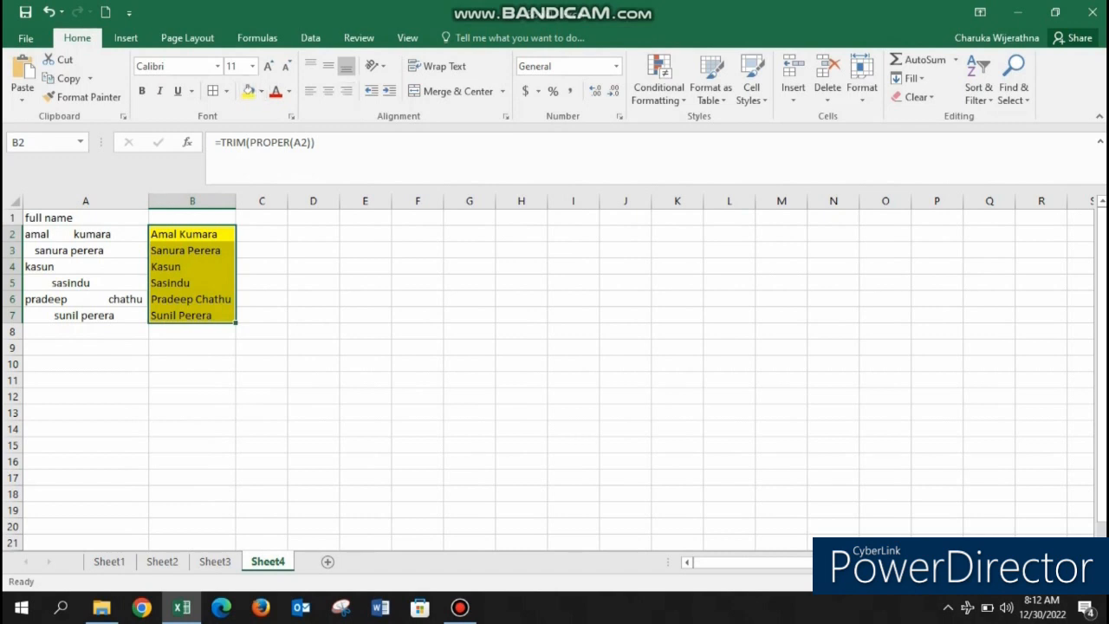
pyautogui.click(314, 284)
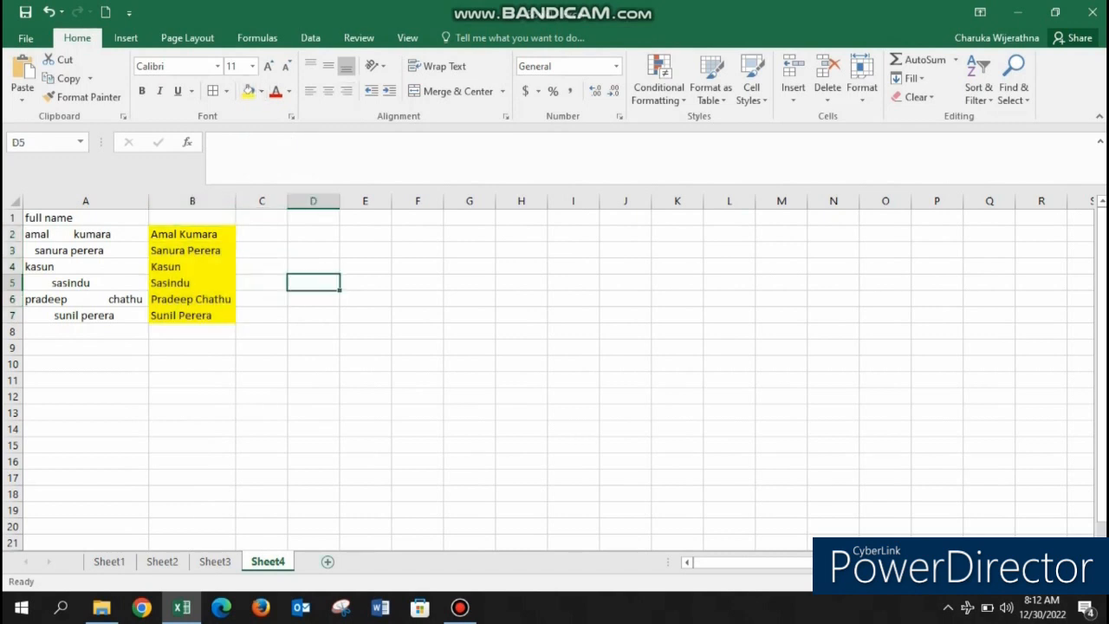
pyautogui.click(327, 561)
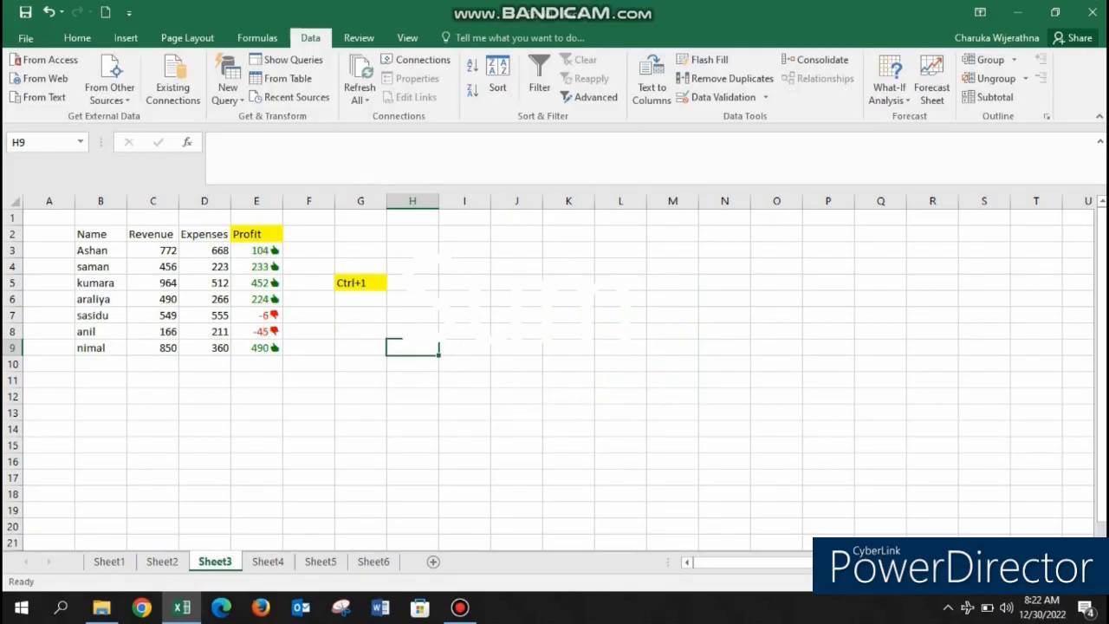
# Step: Clear the "Ctrl+1" note from cell G5 on Sheet3, keeping its yellow fill
pyautogui.click(257, 364)
pyautogui.moveTo(257, 234); pyautogui.dragTo(257, 347)
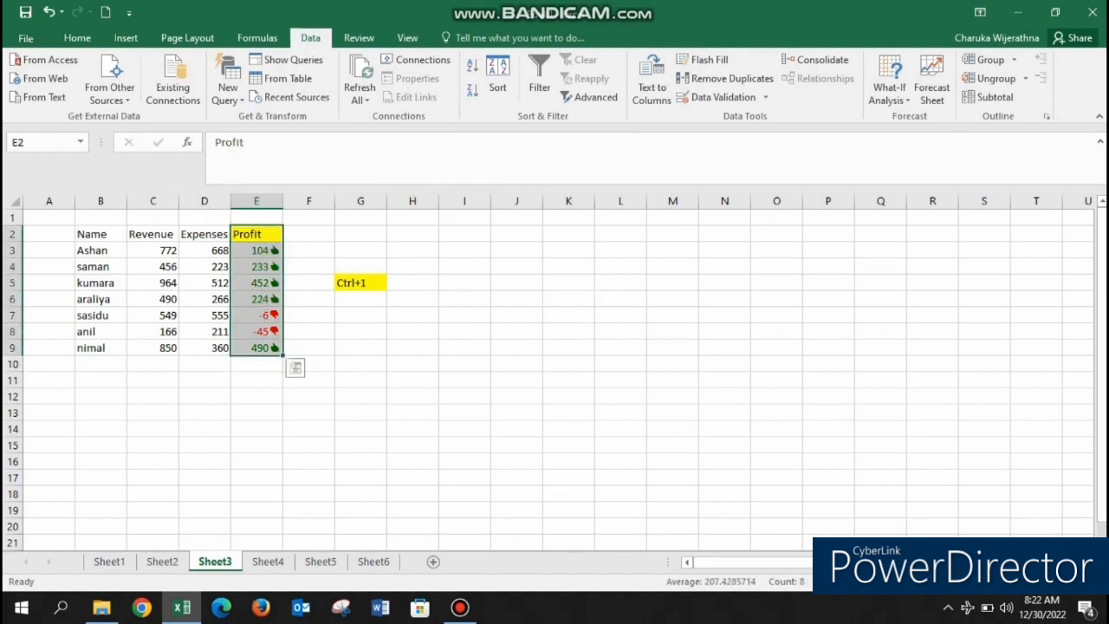
pyautogui.click(360, 282)
pyautogui.press('Delete')
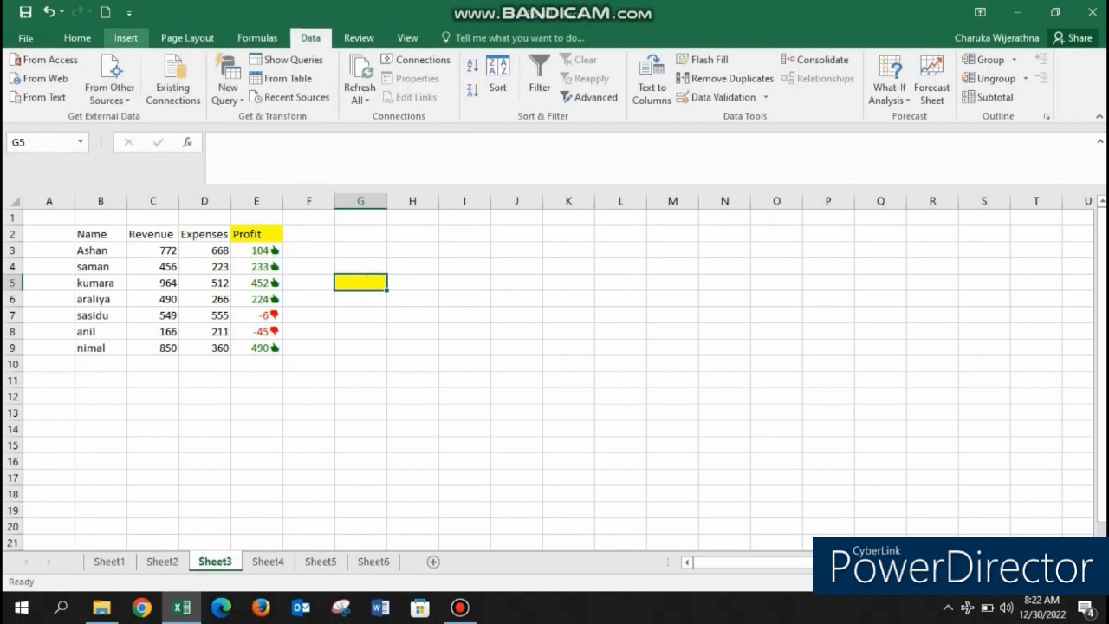
# Step: Total the Revenue column in cell C10 with a manually written formula, =SUM(C3:C9)
pyautogui.moveTo(257, 234); pyautogui.dragTo(257, 348)
pyautogui.click(153, 380)
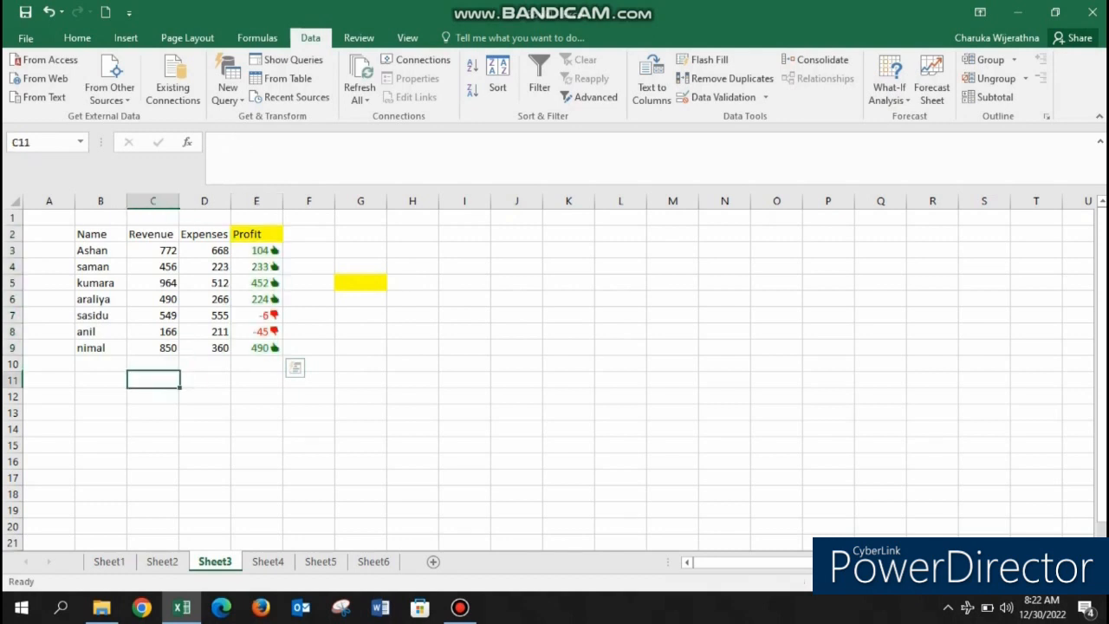
pyautogui.click(153, 364)
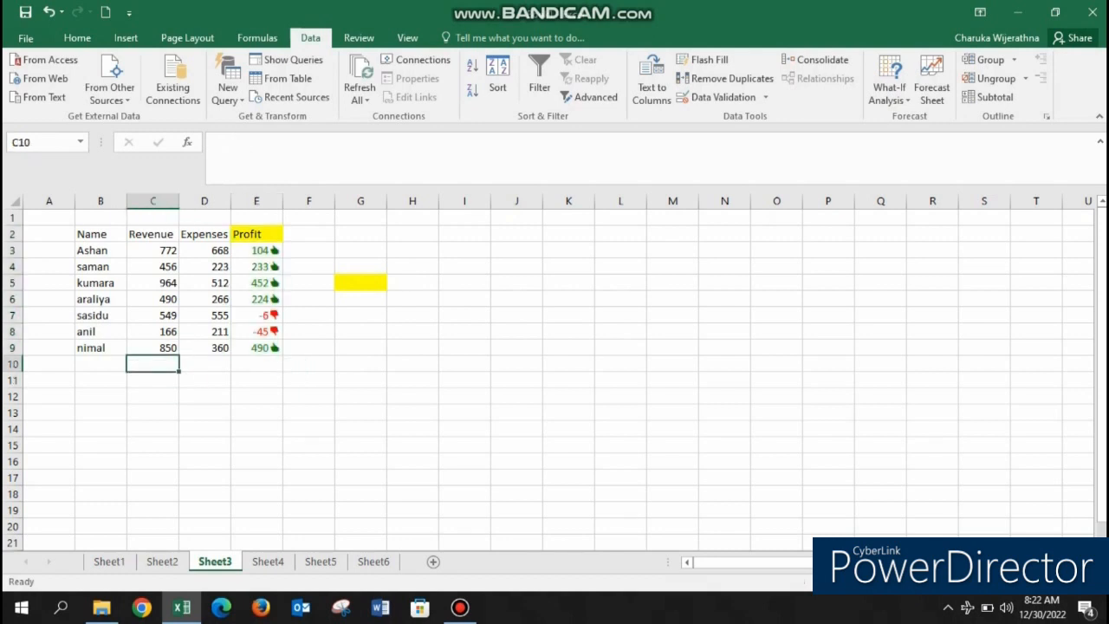
pyautogui.write('=sum')
pyautogui.press('Tab')
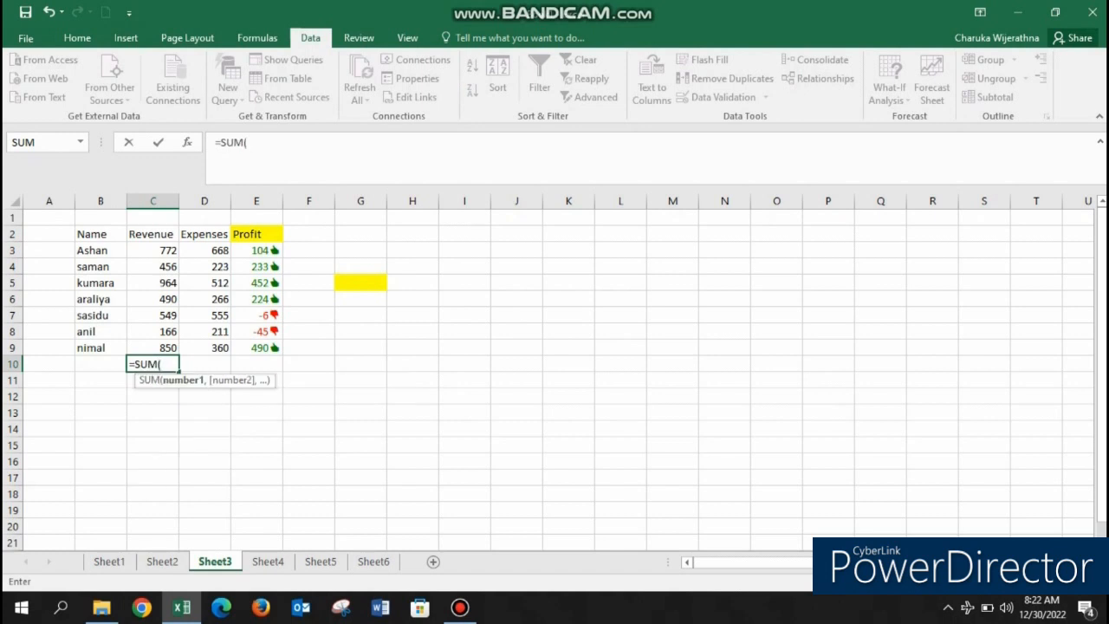
pyautogui.moveTo(153, 251); pyautogui.dragTo(153, 347)
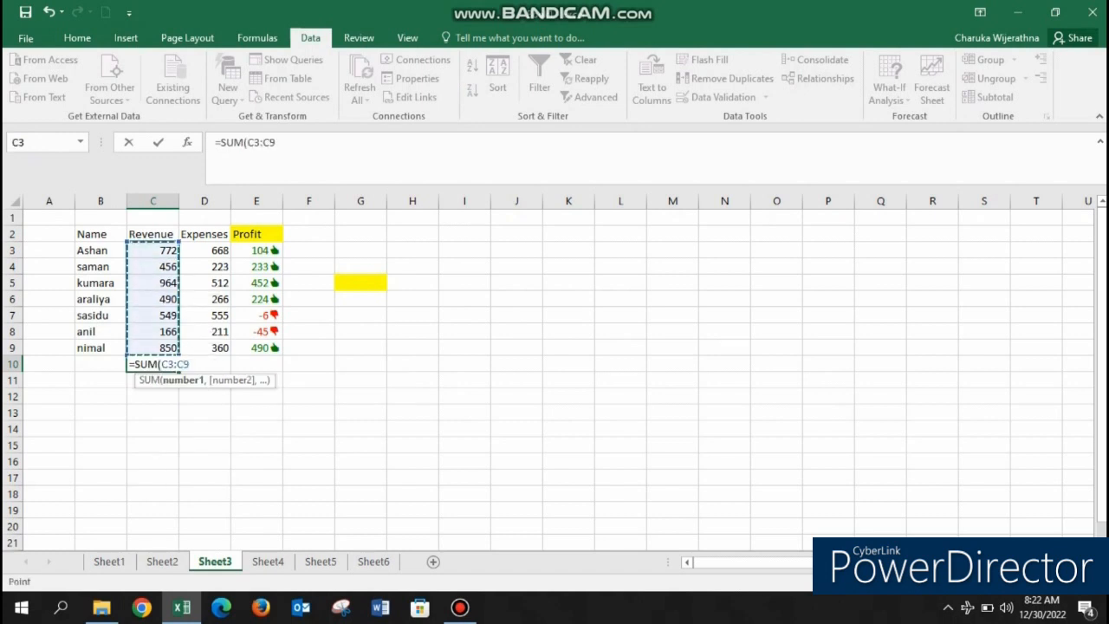
pyautogui.press('Return')
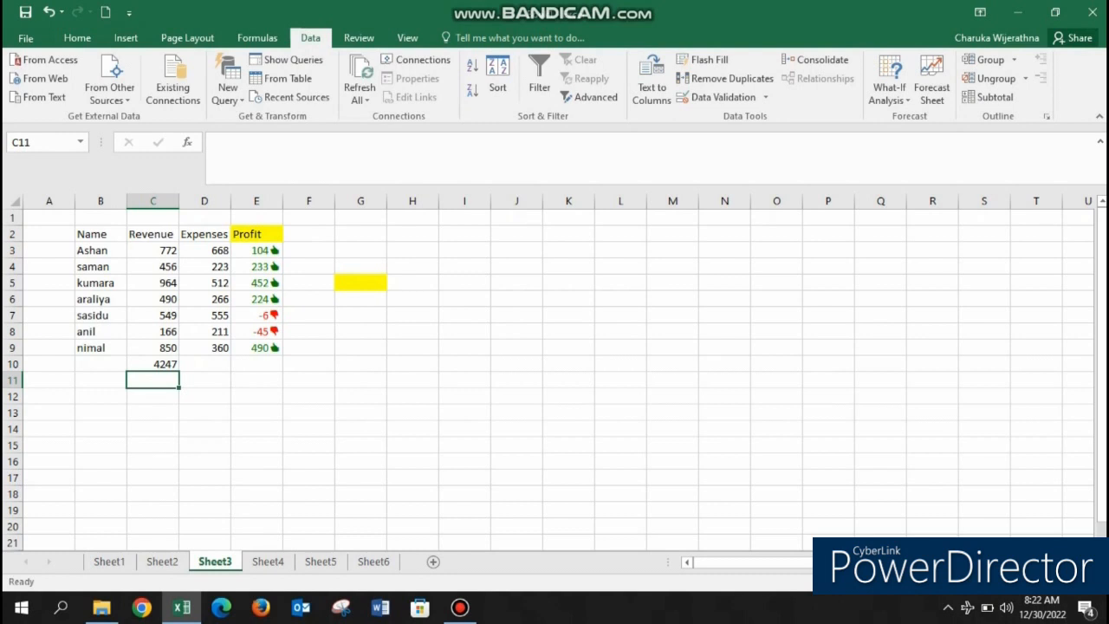
# Step: Highlight the Revenue total in cell C10 with yellow fill
pyautogui.click(152, 364)
pyautogui.click(77, 38)
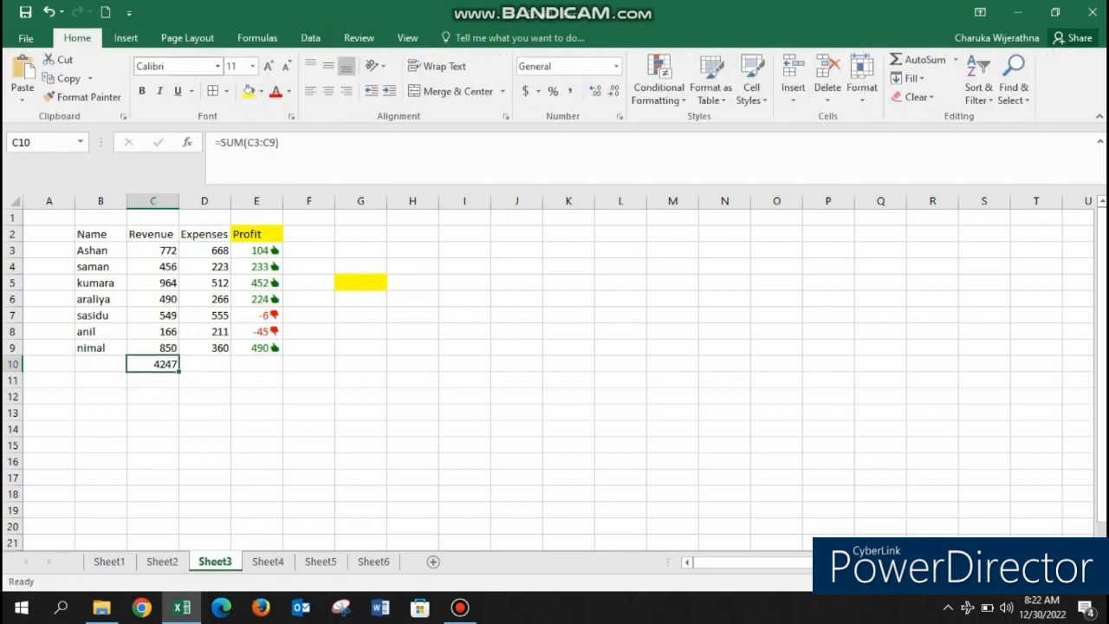
pyautogui.click(249, 91)
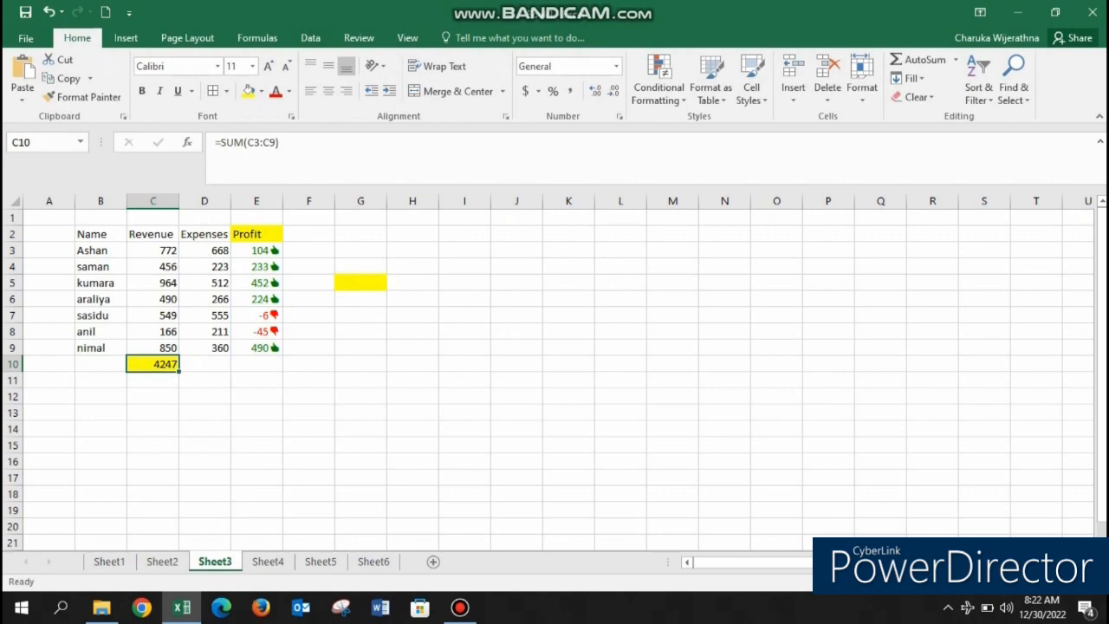
# Step: Clear the formula from C10 and total the Revenue values C3:C9 there with AutoSum instead
pyautogui.scroll(2, 547, 372)
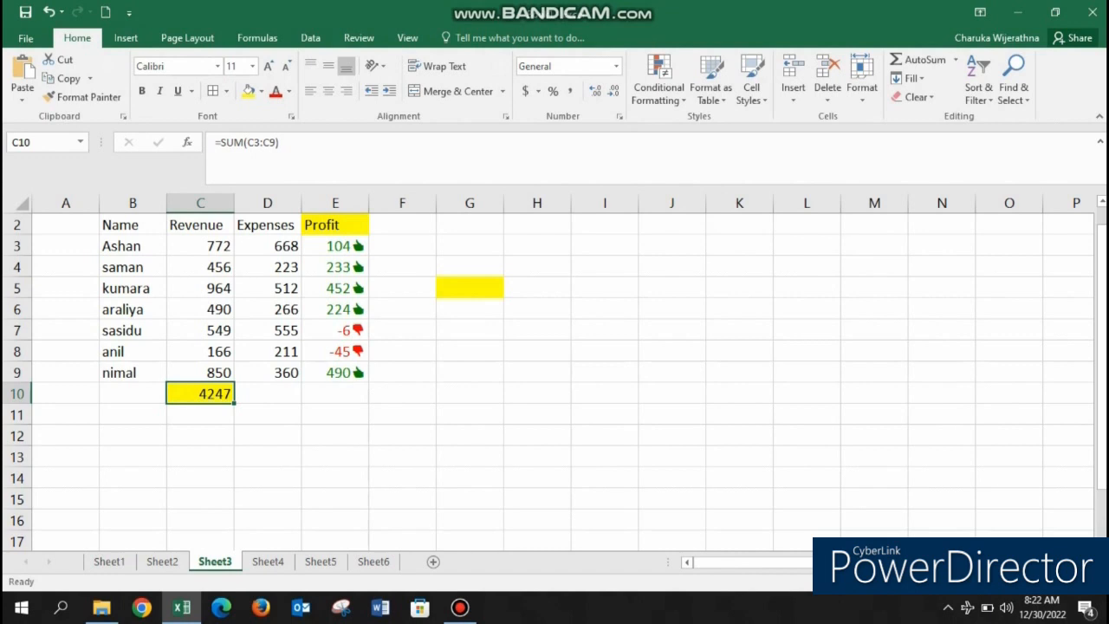
pyautogui.press('Delete')
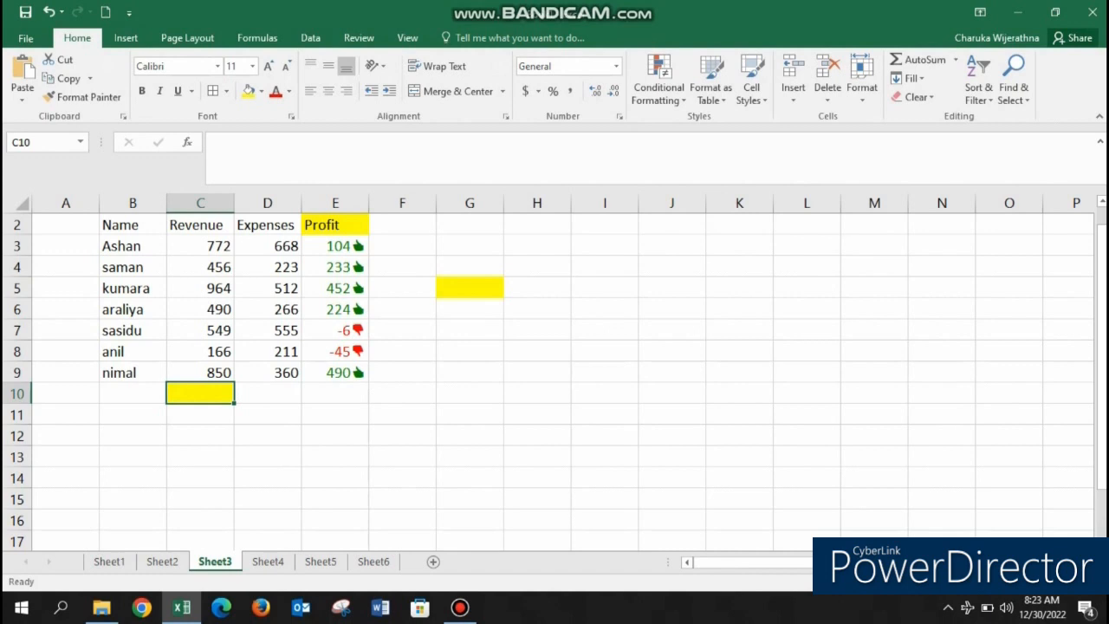
pyautogui.hotkey('alt', '=')
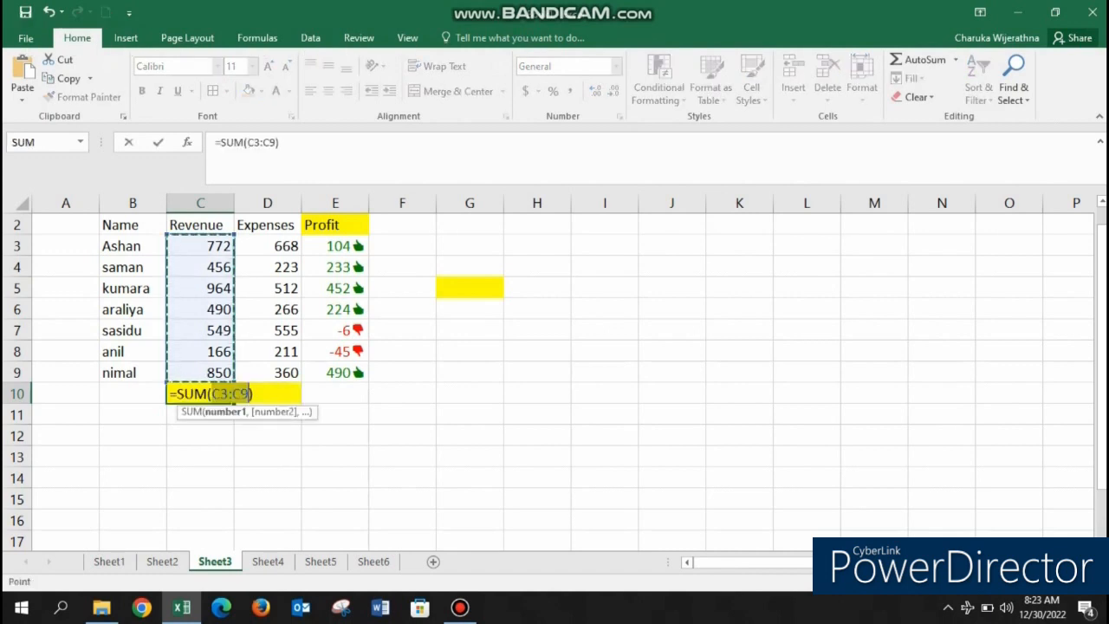
pyautogui.press('Return')
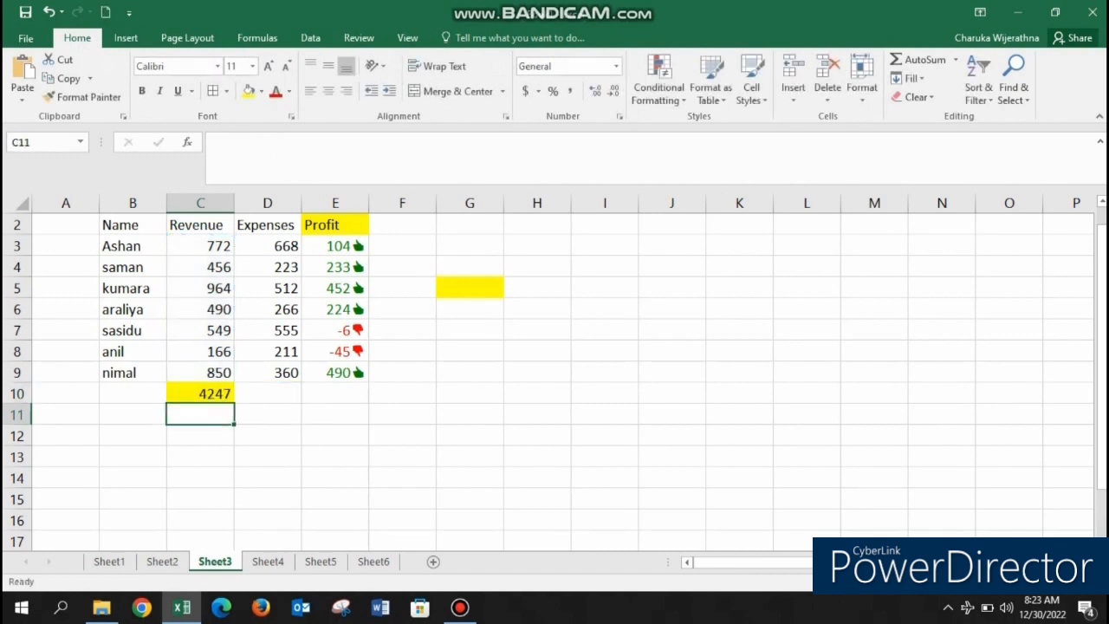
# Step: Enter the note "Alt+=" in cell C11 below the Revenue total
pyautogui.write('Alt')
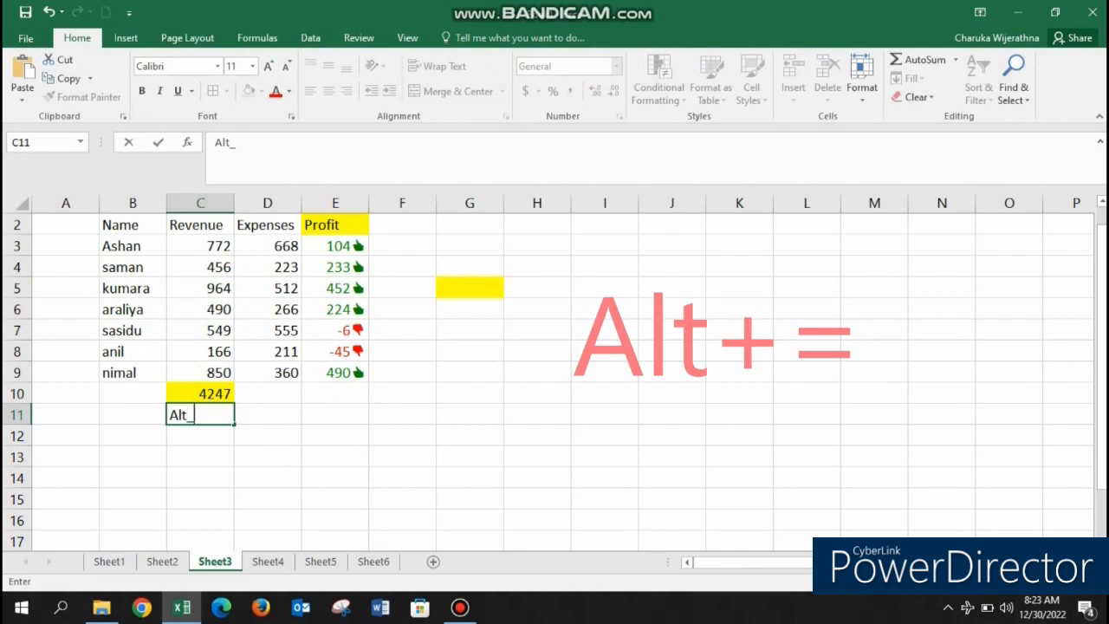
pyautogui.write('+=')
pyautogui.press('Tab')
# Step: Total the Expenses values D3:D9 in cell D10 with AutoSum and highlight the cell with yellow fill
pyautogui.click(268, 393)
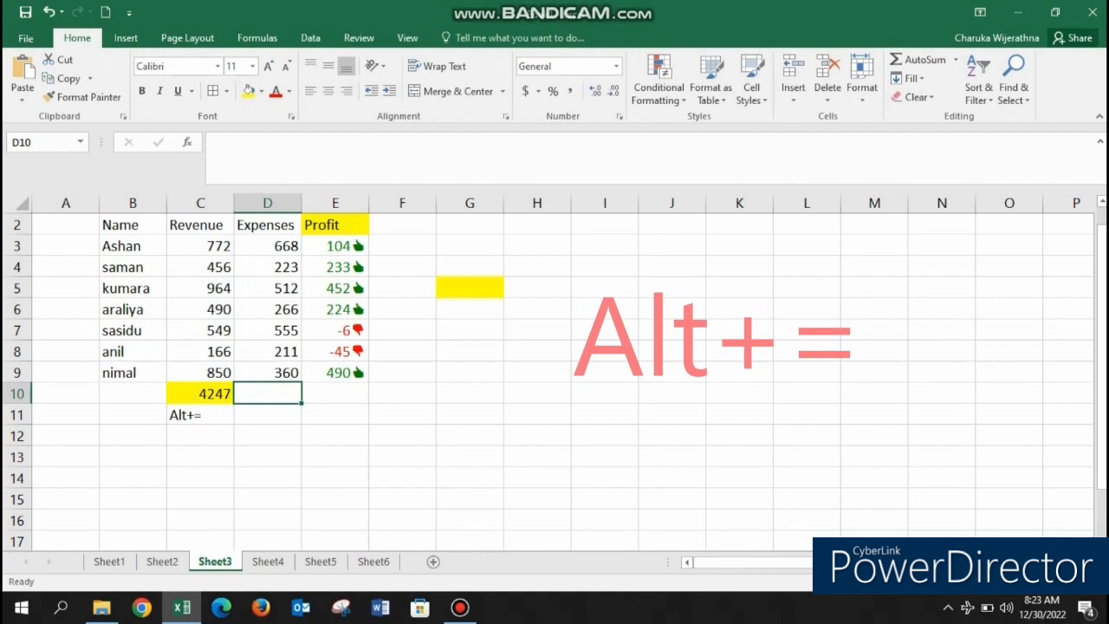
pyautogui.write('=')
pyautogui.press('BackSpace')
pyautogui.press('Escape')
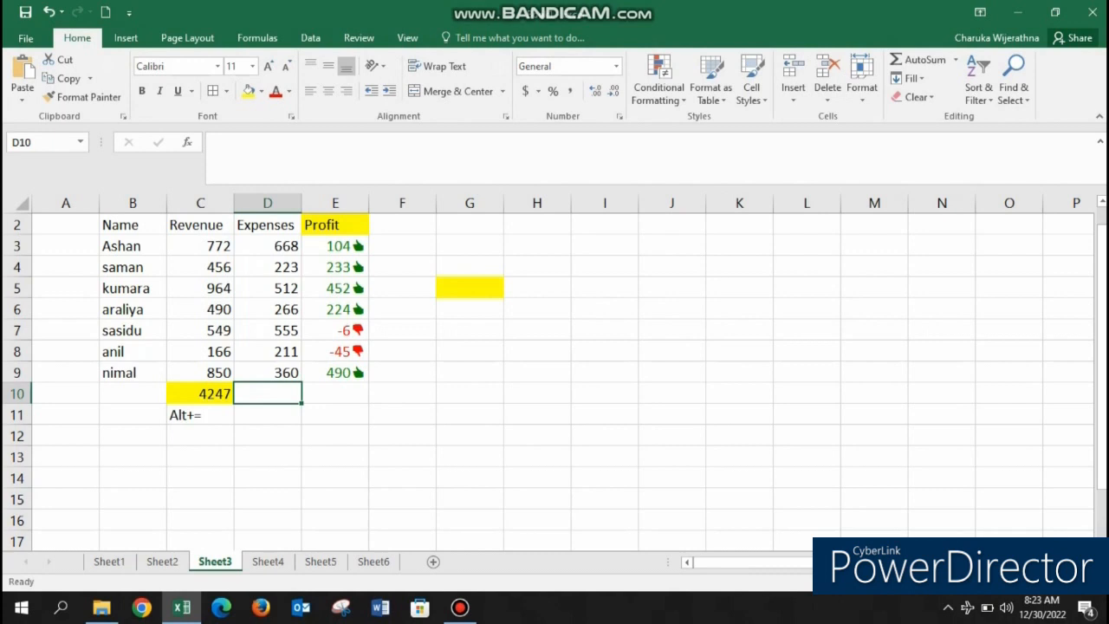
pyautogui.hotkey('alt', '=')
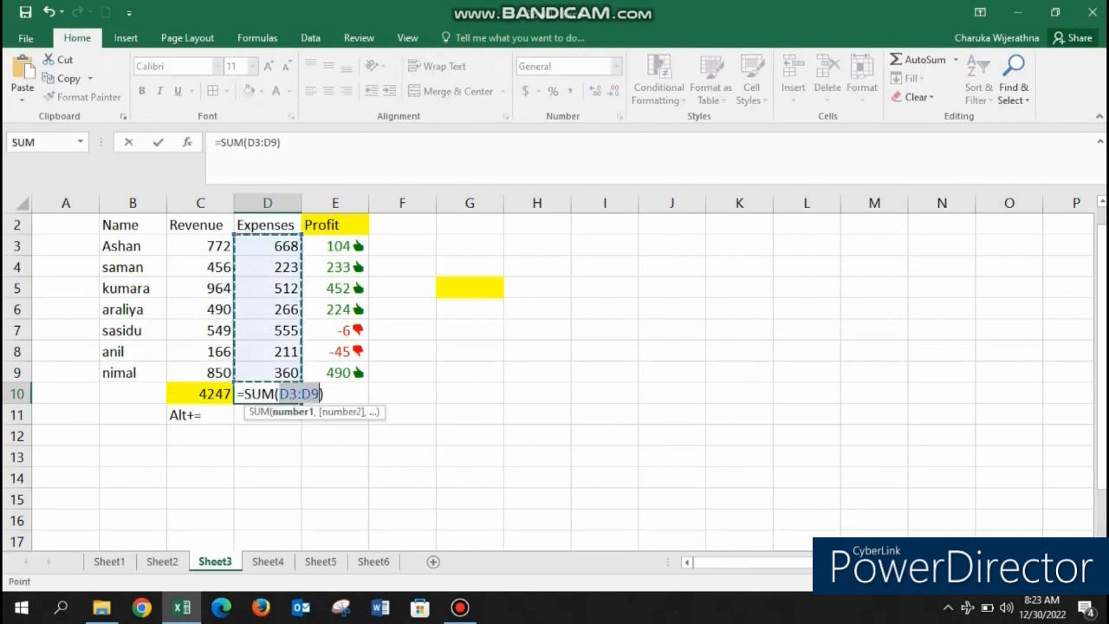
pyautogui.press('Return')
pyautogui.press('Up')
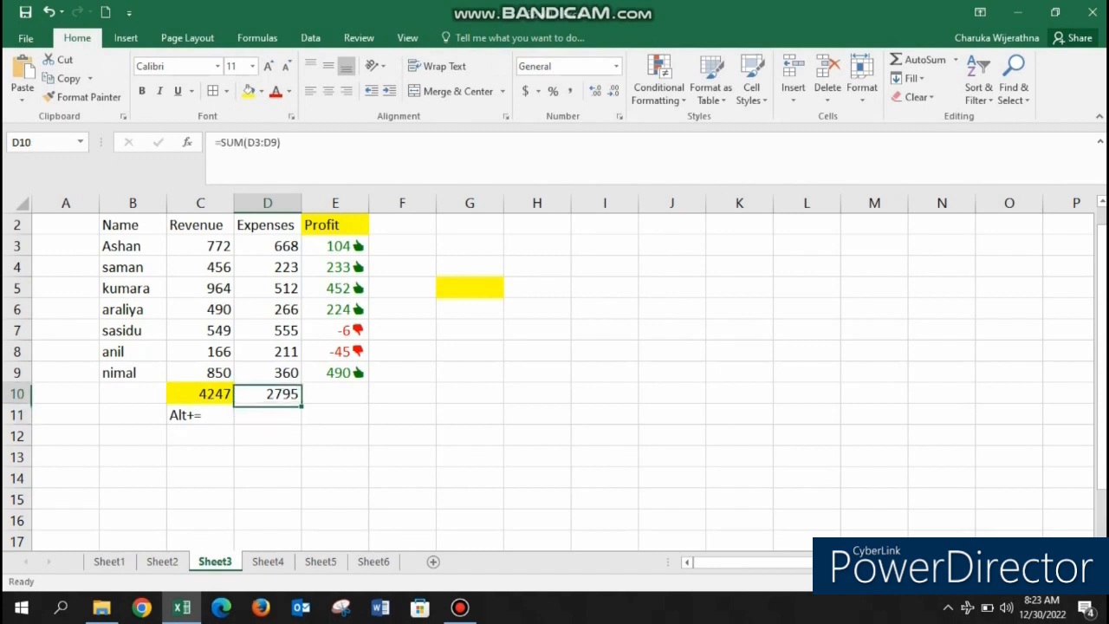
pyautogui.click(247, 91)
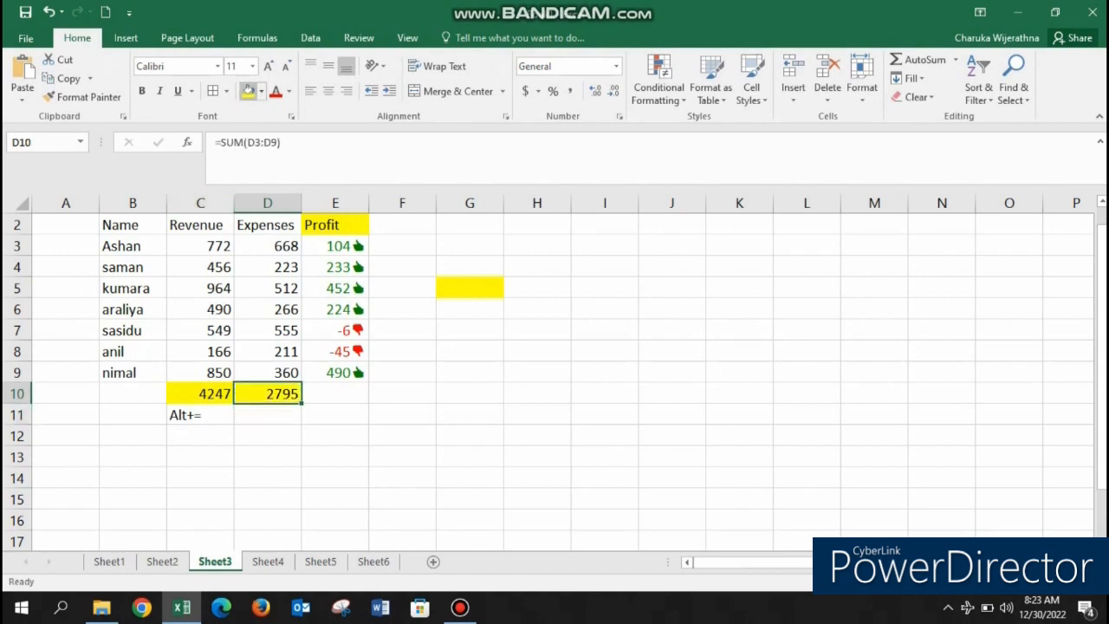